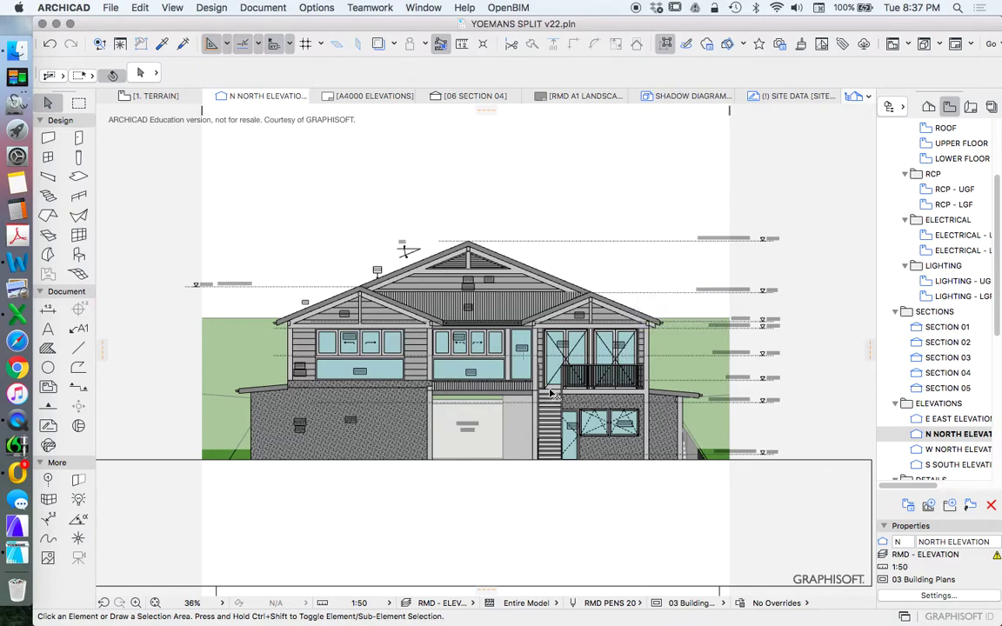
Step: Open the E East, W North and S South elevations in turn from the View Map and review each
{"action": "scroll", "coordinate": [550, 397], "scroll_direction": "down", "scroll_amount": 2}
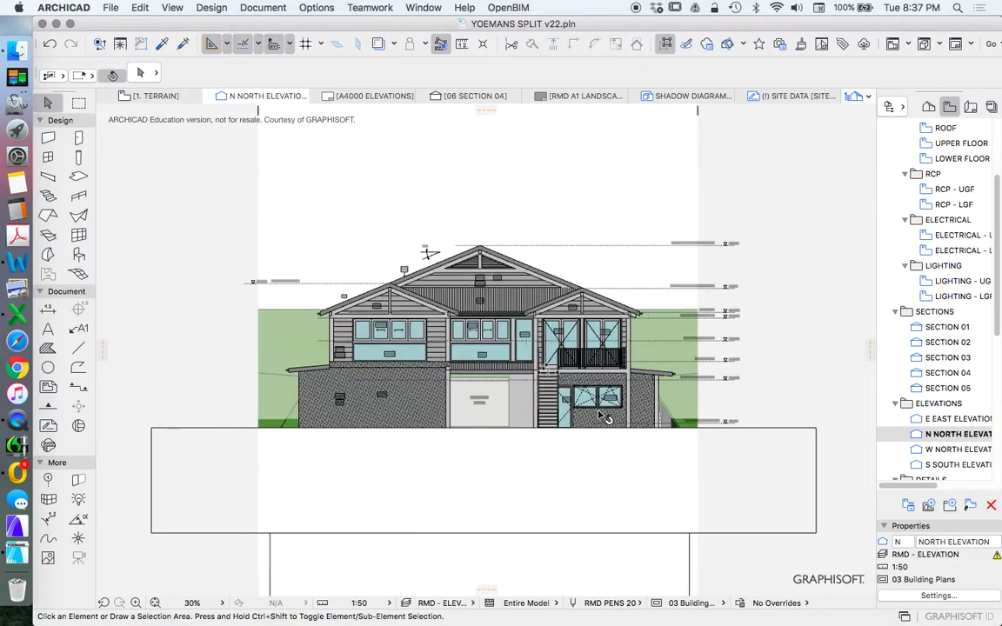
{"action": "double_click", "coordinate": [940, 420]}
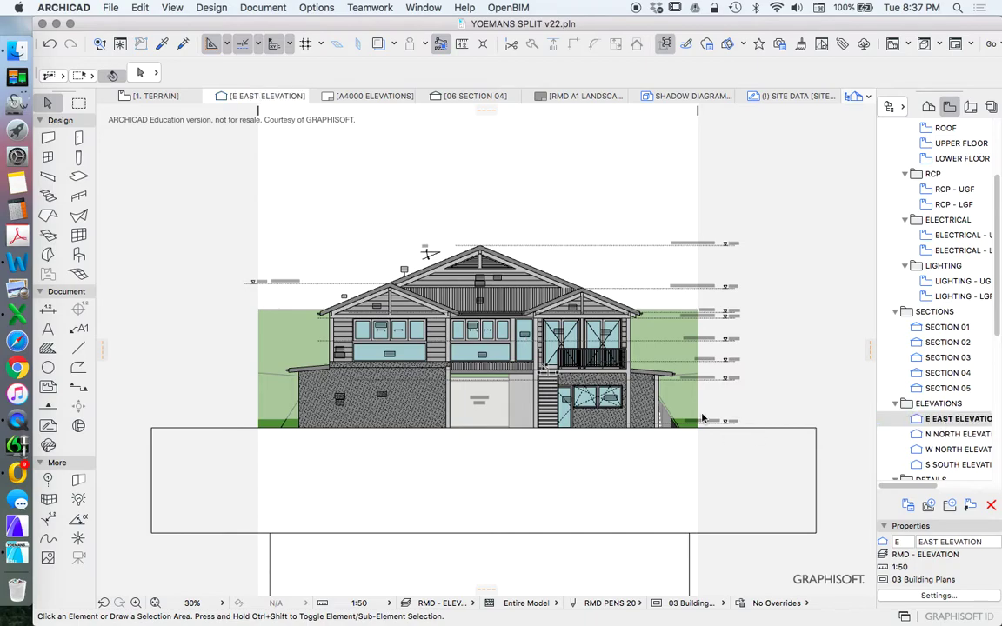
{"action": "scroll", "coordinate": [383, 366], "scroll_direction": "down", "scroll_amount": 3}
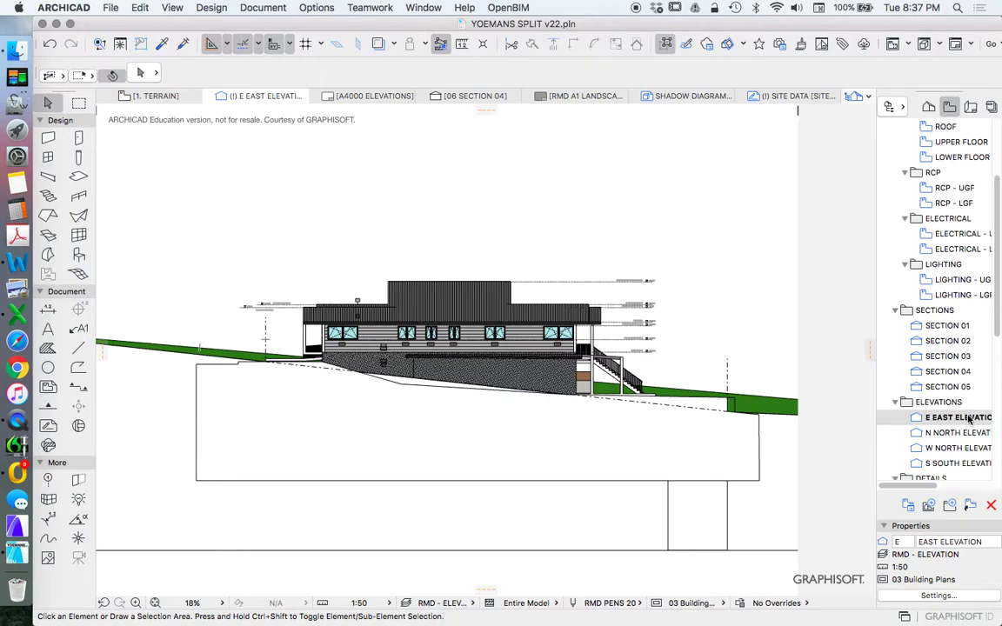
{"action": "scroll", "coordinate": [879, 391], "scroll_direction": "down", "scroll_amount": 1}
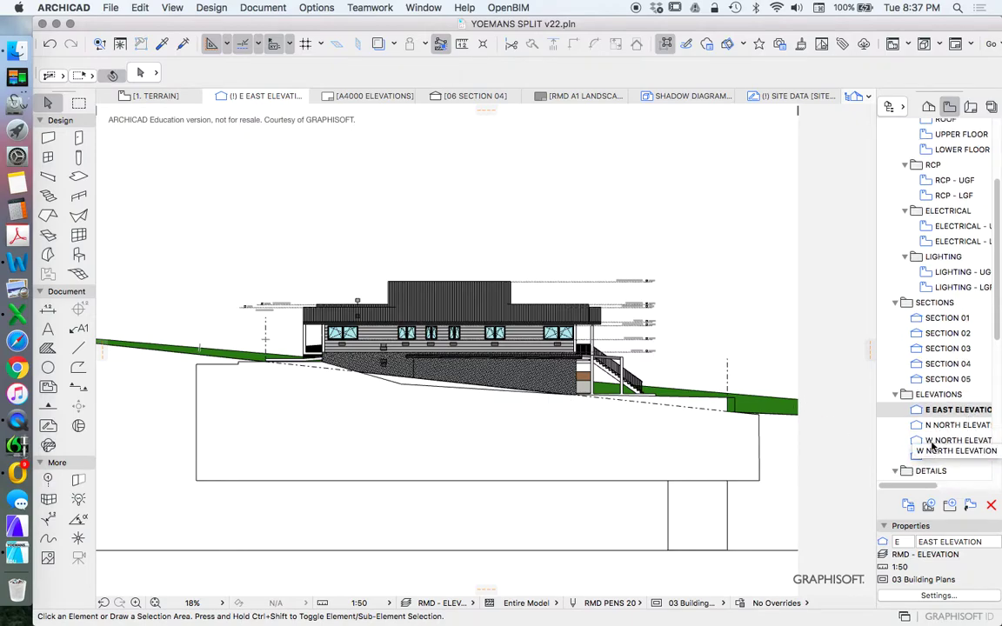
{"action": "double_click", "coordinate": [943, 441]}
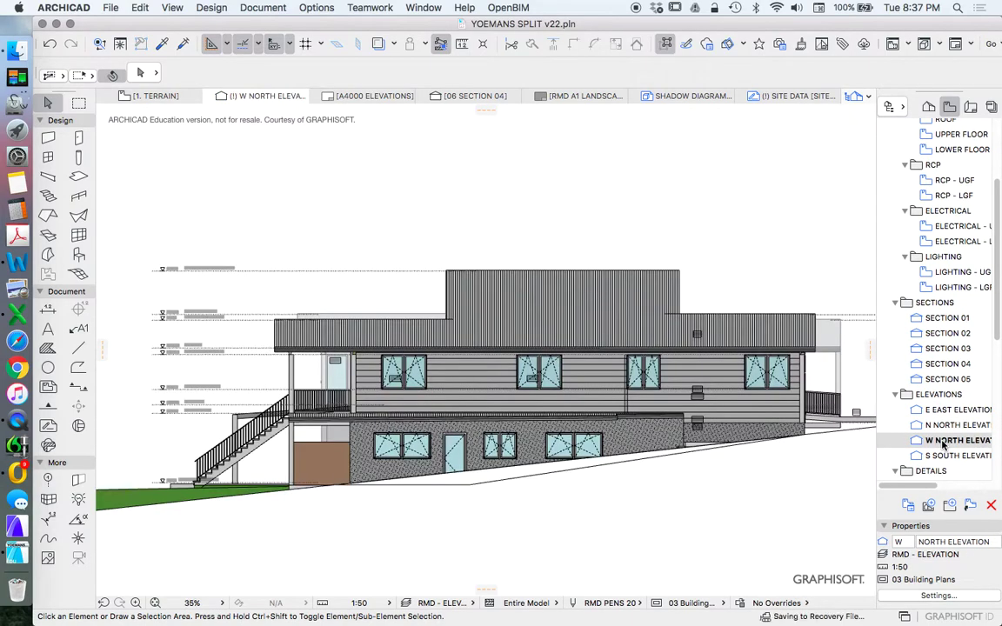
{"action": "double_click", "coordinate": [944, 456]}
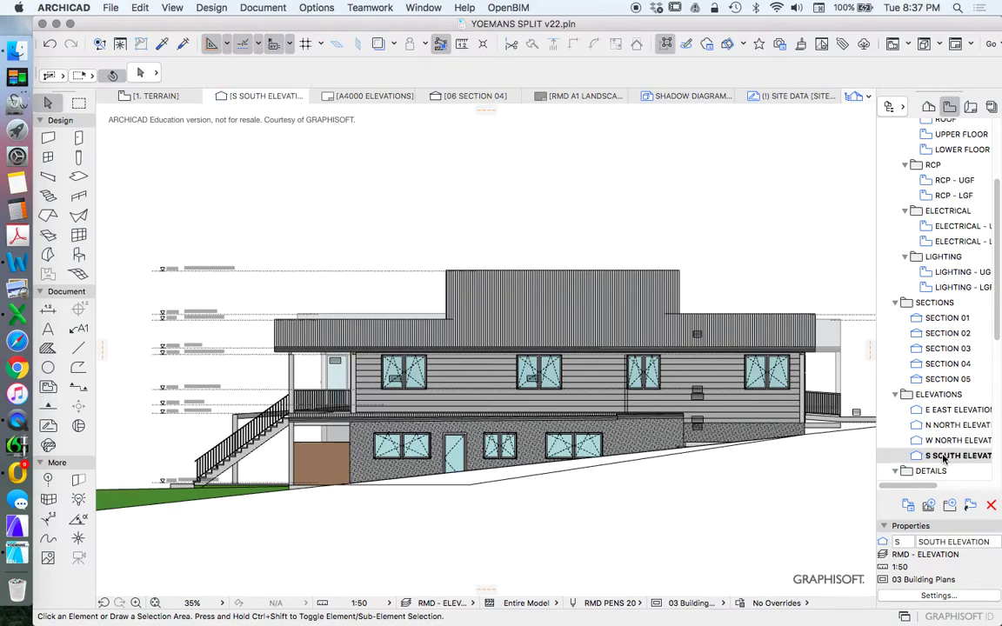
{"action": "scroll", "coordinate": [642, 285], "scroll_direction": "up", "scroll_amount": 3}
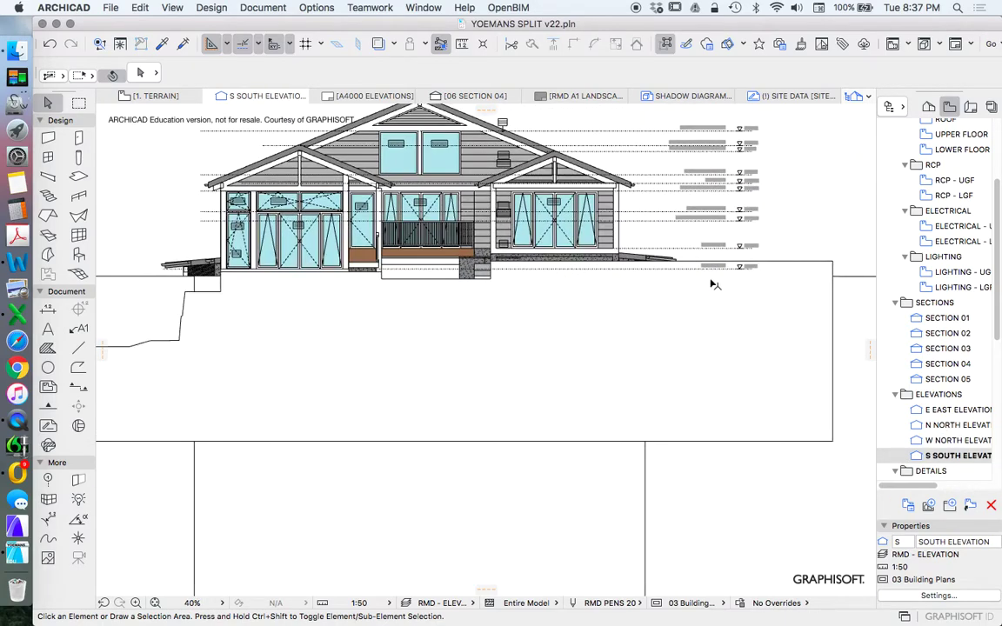
{"action": "scroll", "coordinate": [622, 295], "scroll_direction": "down", "scroll_amount": 5}
{"action": "scroll", "coordinate": [584, 249], "scroll_direction": "up", "scroll_amount": 3}
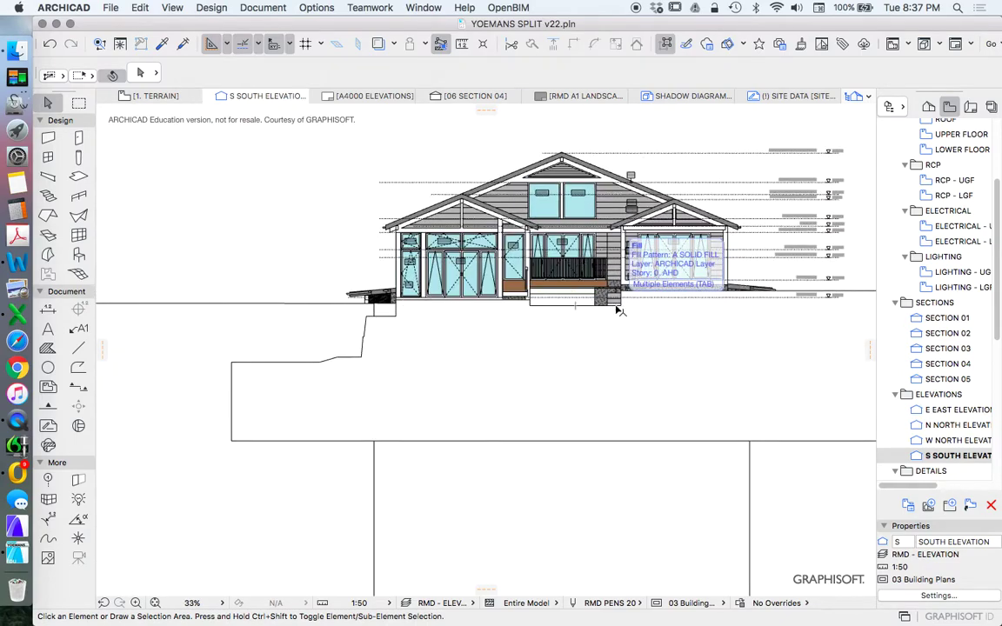
{"action": "scroll", "coordinate": [521, 338], "scroll_direction": "down", "scroll_amount": 2}
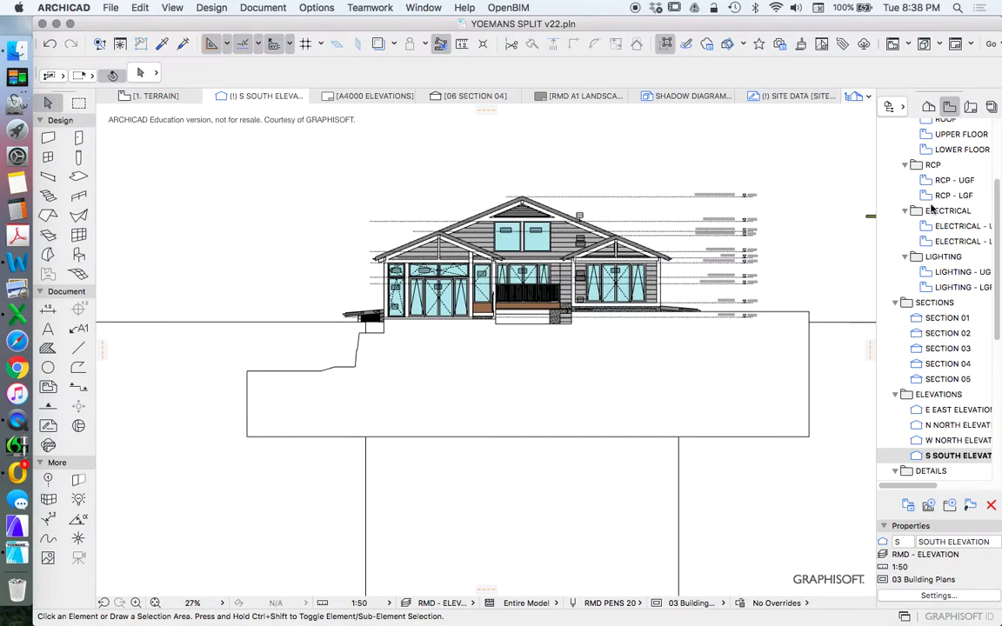
Step: Open story 1. TERRAIN in the Project Map and check the outer terrain mesh's layer
{"action": "left_click", "coordinate": [928, 106]}
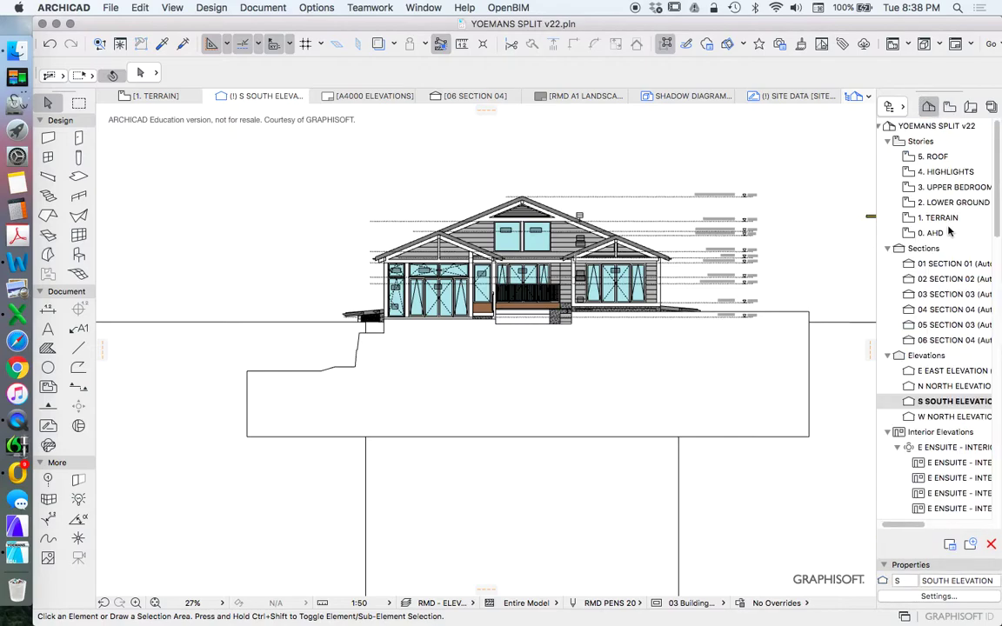
{"action": "double_click", "coordinate": [940, 218]}
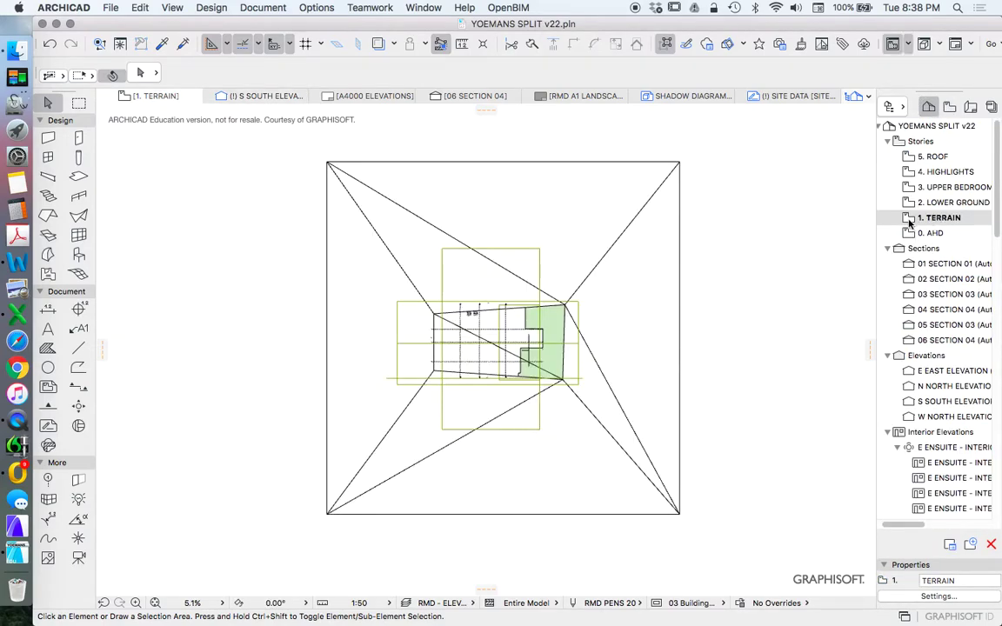
{"action": "left_click", "coordinate": [607, 378]}
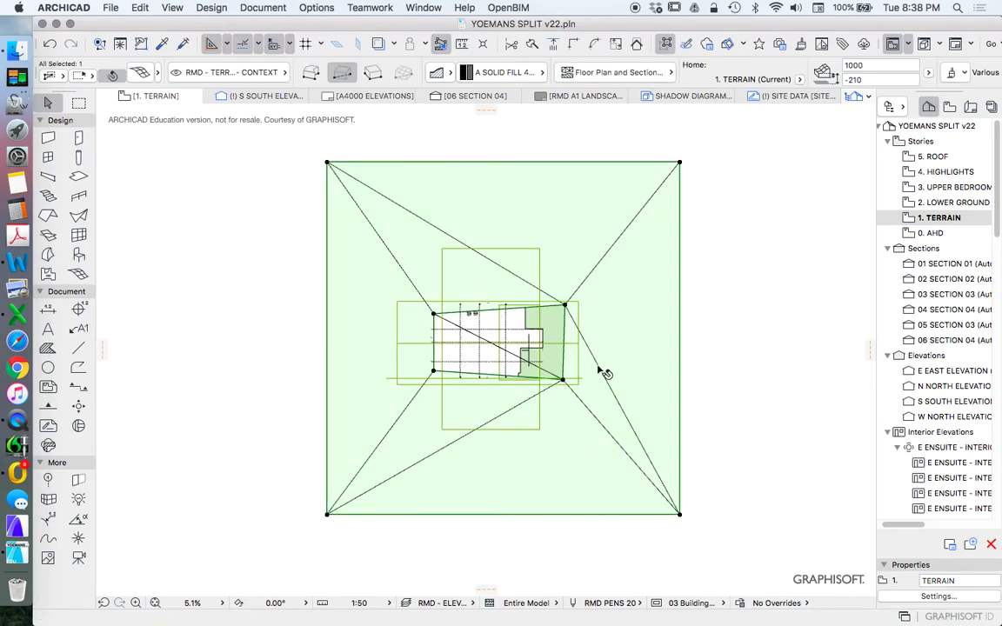
{"action": "scroll", "coordinate": [517, 340], "scroll_direction": "up", "scroll_amount": 3}
{"action": "scroll", "coordinate": [505, 262], "scroll_direction": "down", "scroll_amount": 3}
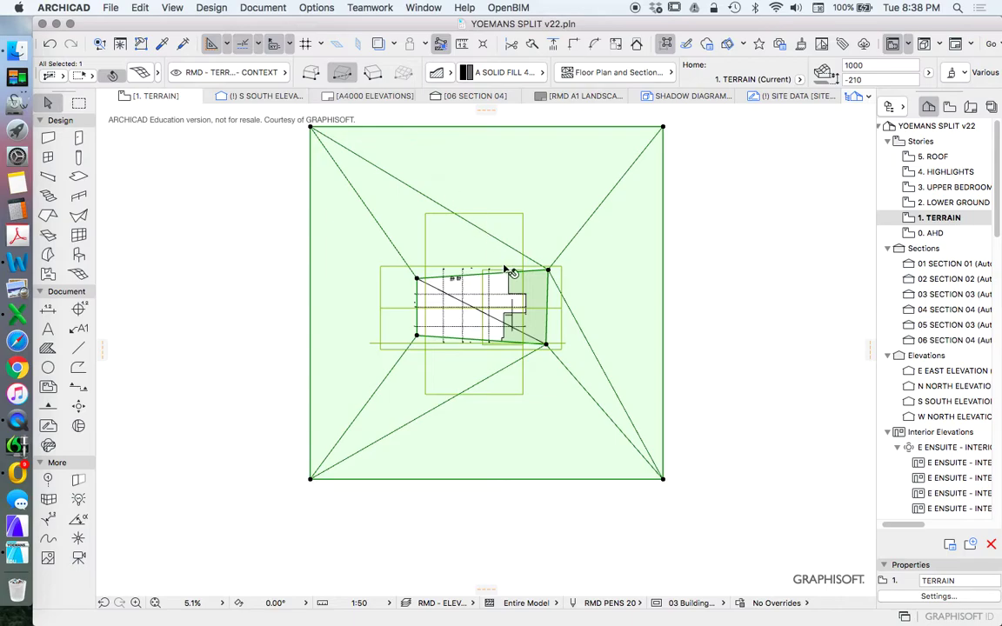
{"action": "left_click", "coordinate": [248, 73]}
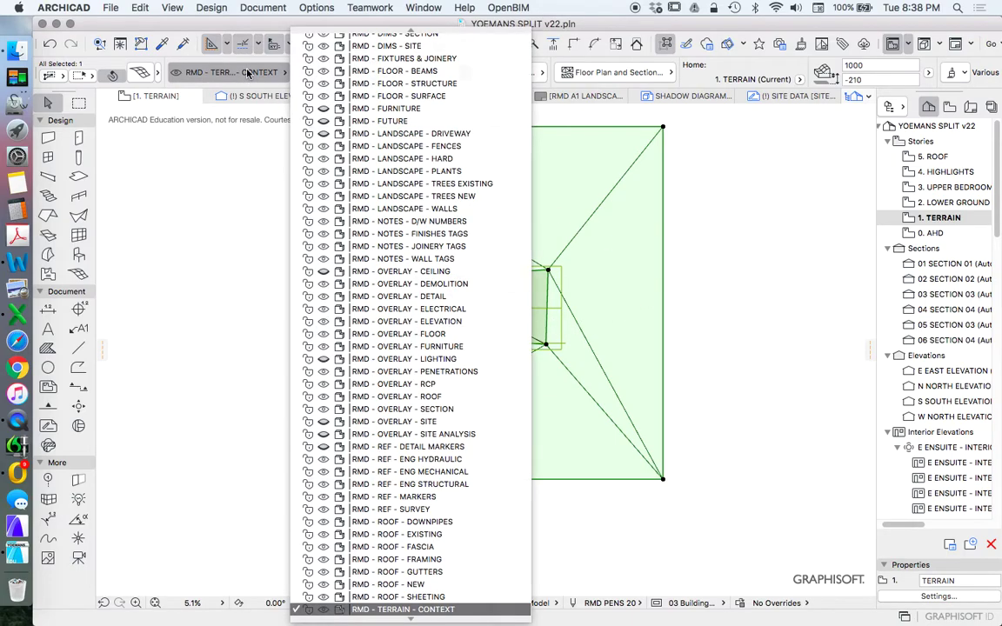
{"action": "left_click", "coordinate": [217, 270]}
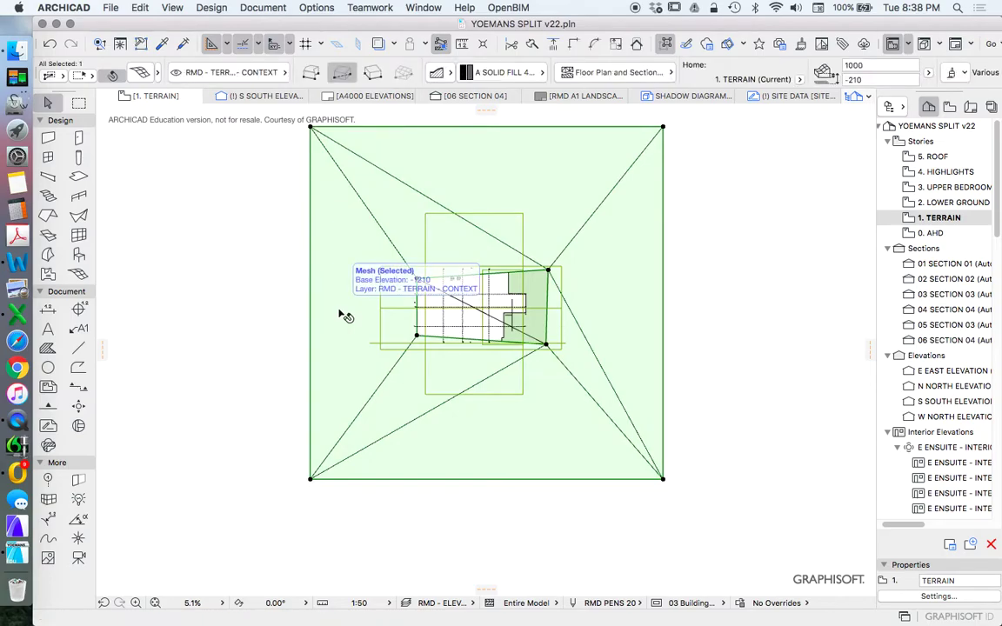
{"action": "left_click", "coordinate": [221, 254]}
Step: Select and inspect the inner terrain mesh, then deselect it
{"action": "scroll", "coordinate": [470, 323], "scroll_direction": "up", "scroll_amount": 5}
{"action": "left_click", "coordinate": [445, 211]}
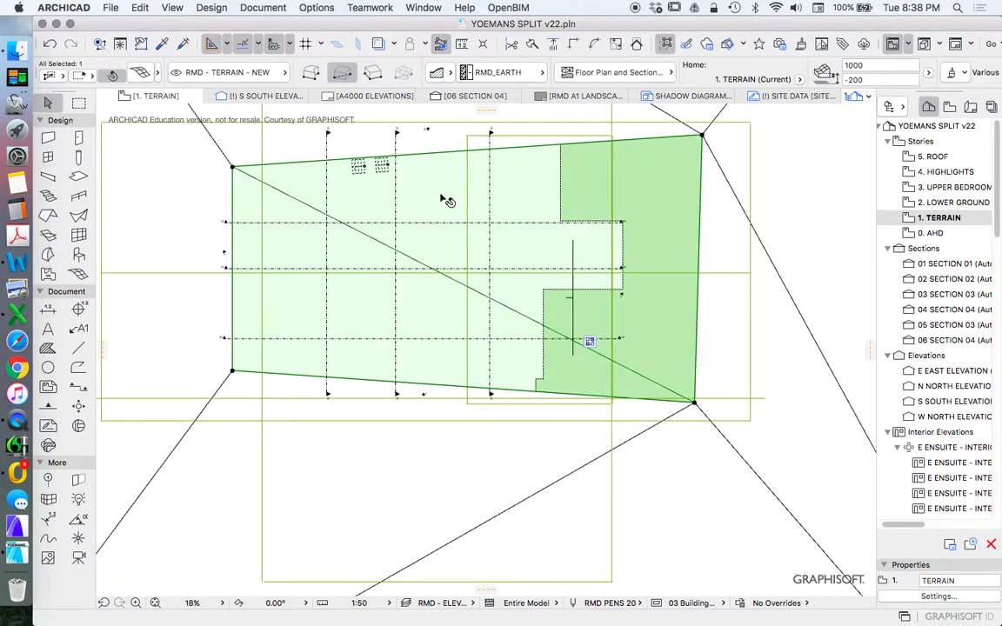
{"action": "scroll", "coordinate": [442, 263], "scroll_direction": "down", "scroll_amount": 3}
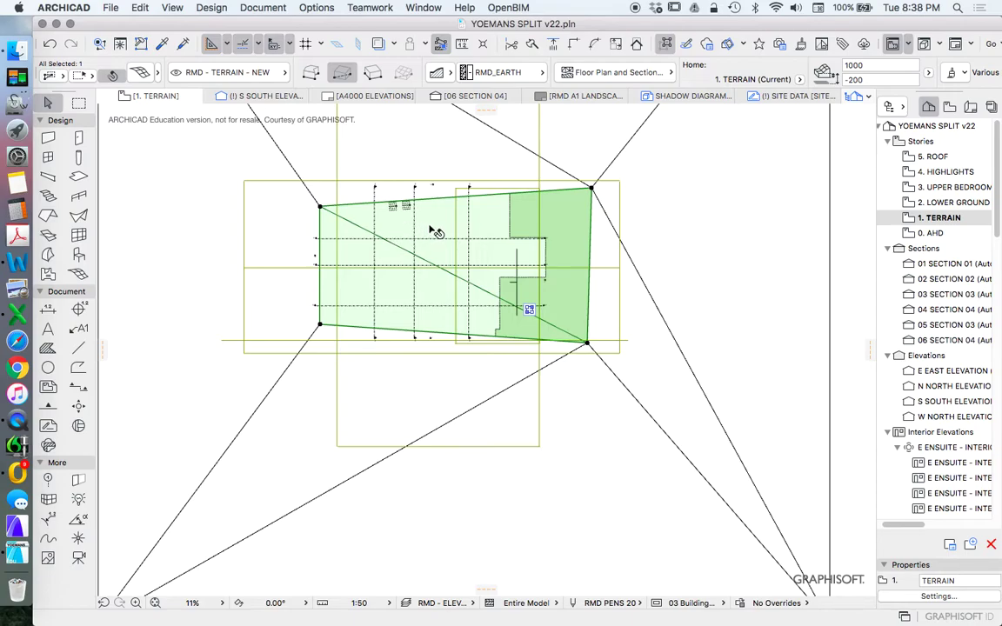
{"action": "key", "text": "Escape"}
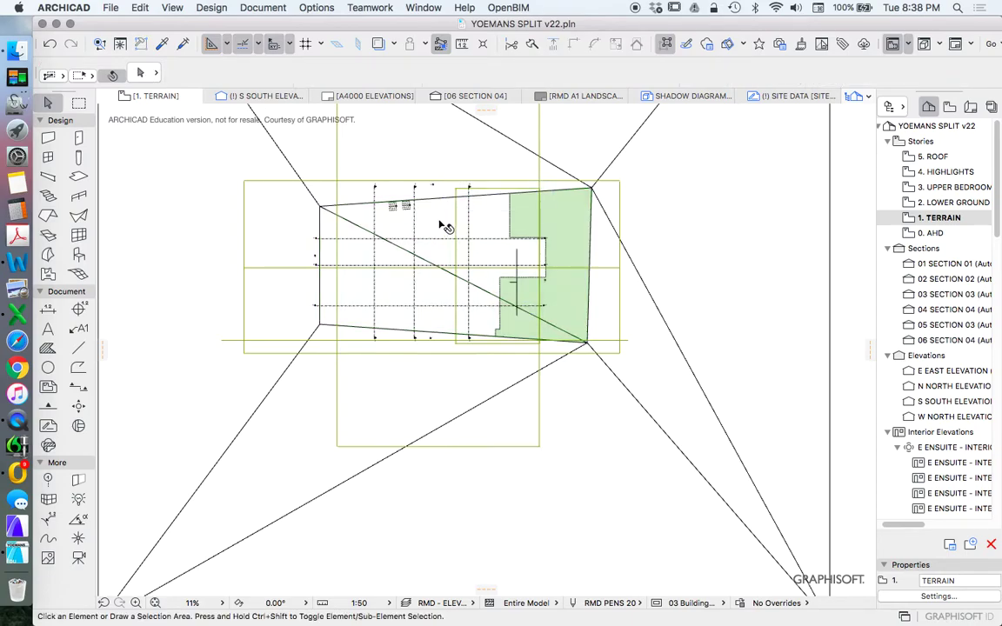
{"action": "left_click", "coordinate": [398, 206]}
{"action": "scroll", "coordinate": [457, 278], "scroll_direction": "down", "scroll_amount": 3}
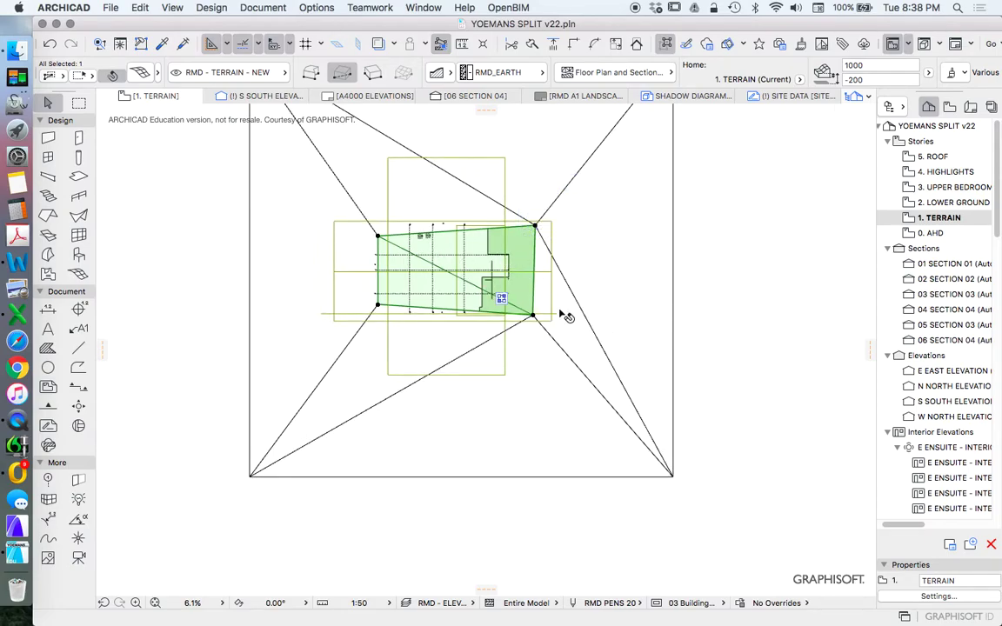
{"action": "left_click", "coordinate": [761, 295]}
{"action": "scroll", "coordinate": [675, 252], "scroll_direction": "up", "scroll_amount": 1}
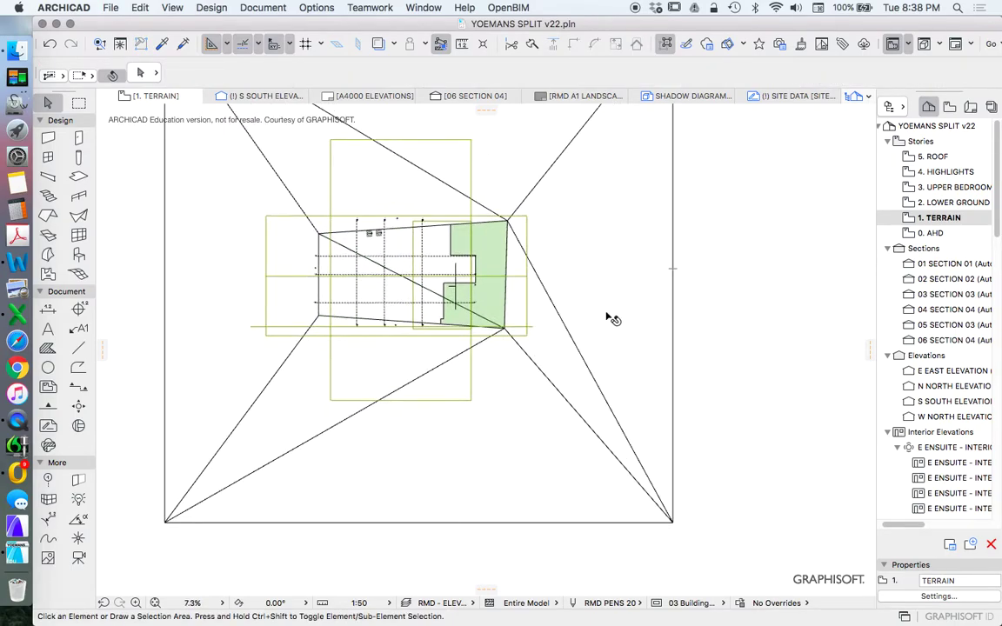
Step: In Layer Settings, pick the RMD - TERRAIN - EXISTING layer and apply the changes
{"action": "key", "text": "super+l"}
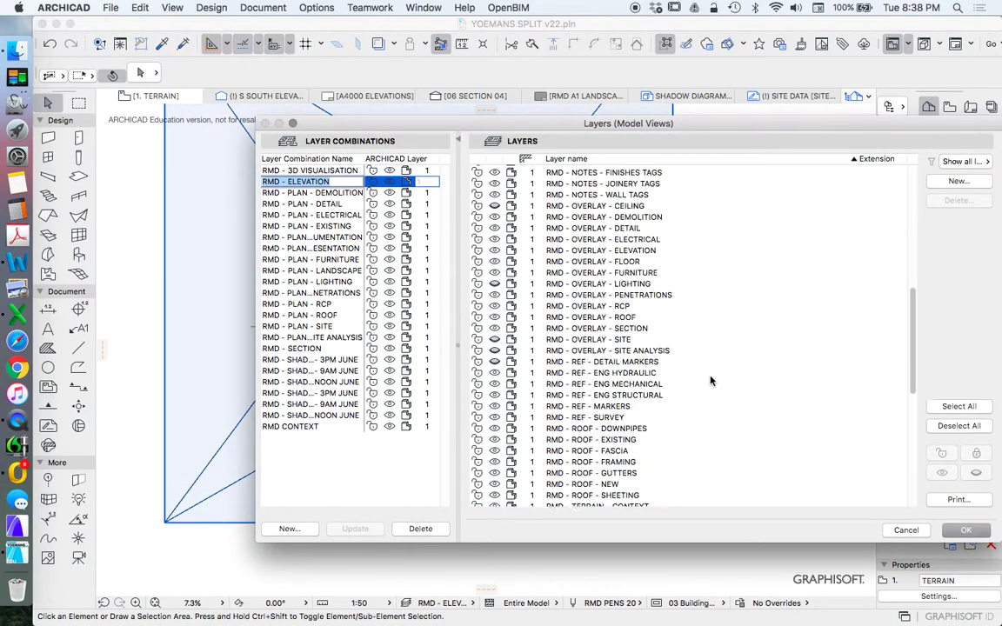
{"action": "scroll", "coordinate": [710, 380], "scroll_direction": "down", "scroll_amount": 10}
{"action": "scroll", "coordinate": [696, 376], "scroll_direction": "up", "scroll_amount": 5}
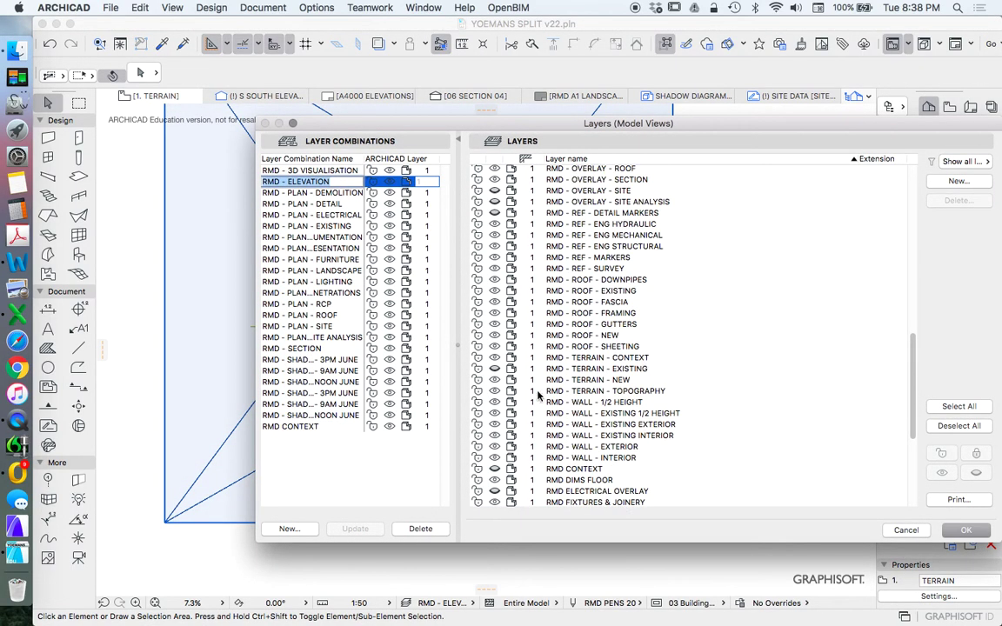
{"action": "left_click", "coordinate": [496, 367]}
{"action": "left_click", "coordinate": [967, 530]}
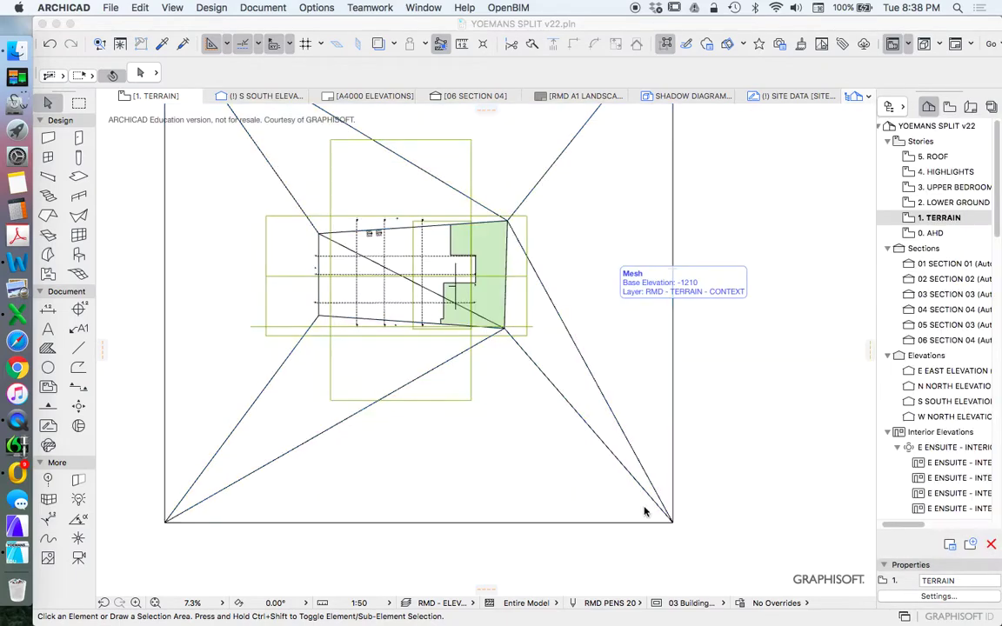
Step: Select and deselect the inner terrain mesh a few times to check it on the plan
{"action": "left_click", "coordinate": [373, 295]}
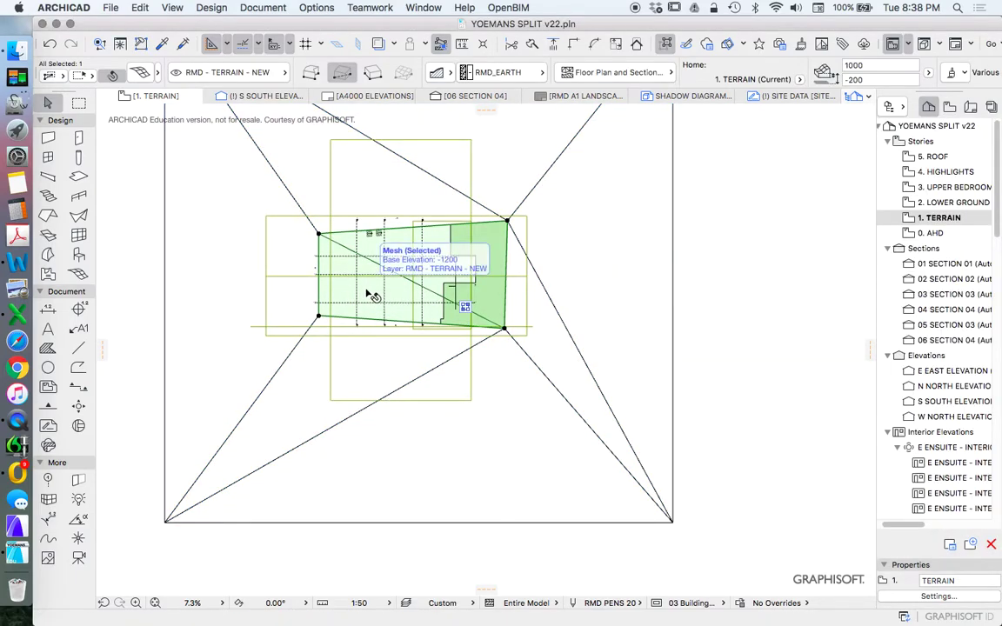
{"action": "key", "text": "Escape"}
{"action": "left_click", "coordinate": [373, 295]}
{"action": "key", "text": "Escape"}
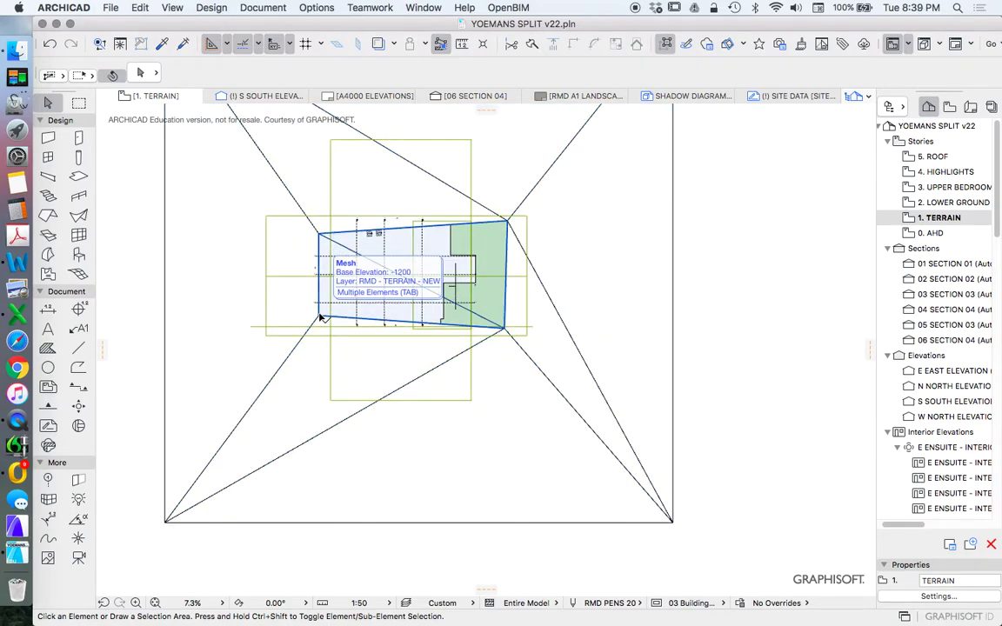
{"action": "left_click", "coordinate": [350, 319]}
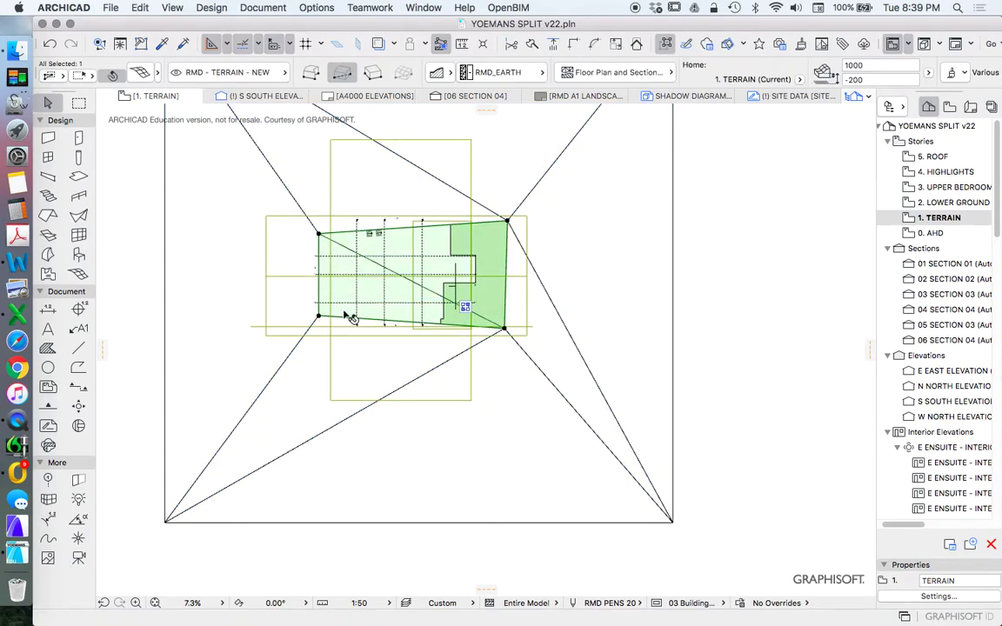
{"action": "left_click", "coordinate": [761, 274]}
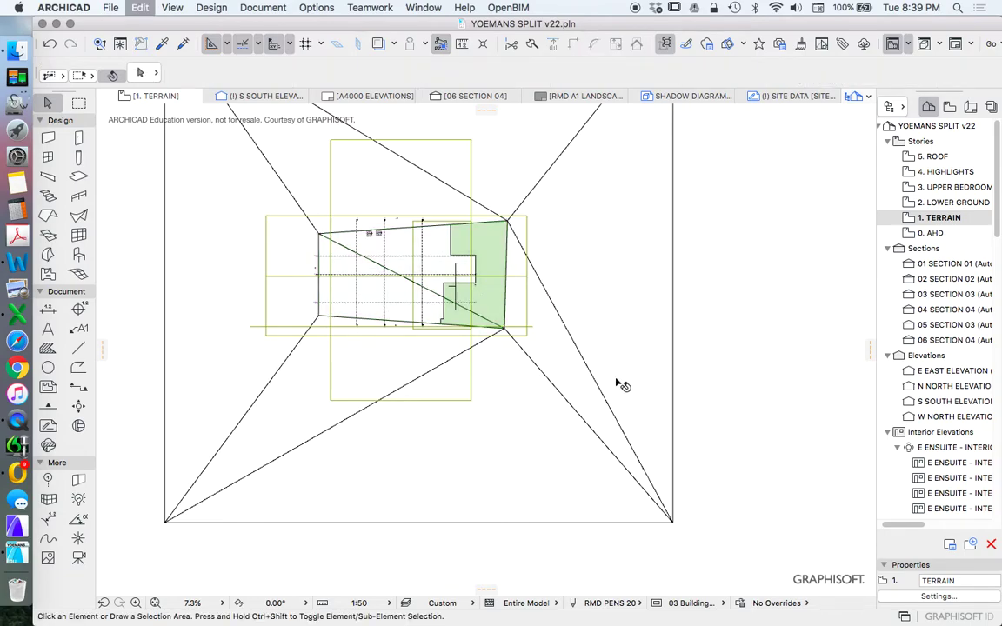
Step: Drag the inner mesh below the site and assign it to a terrain layer
{"action": "mouse_move", "coordinate": [435, 270]}
{"action": "left_mouse_down"}
{"action": "mouse_move", "coordinate": [439, 570]}
{"action": "mouse_move", "coordinate": [436, 513]}
{"action": "left_mouse_up"}
{"action": "key", "text": "Escape"}
{"action": "left_click", "coordinate": [446, 491]}
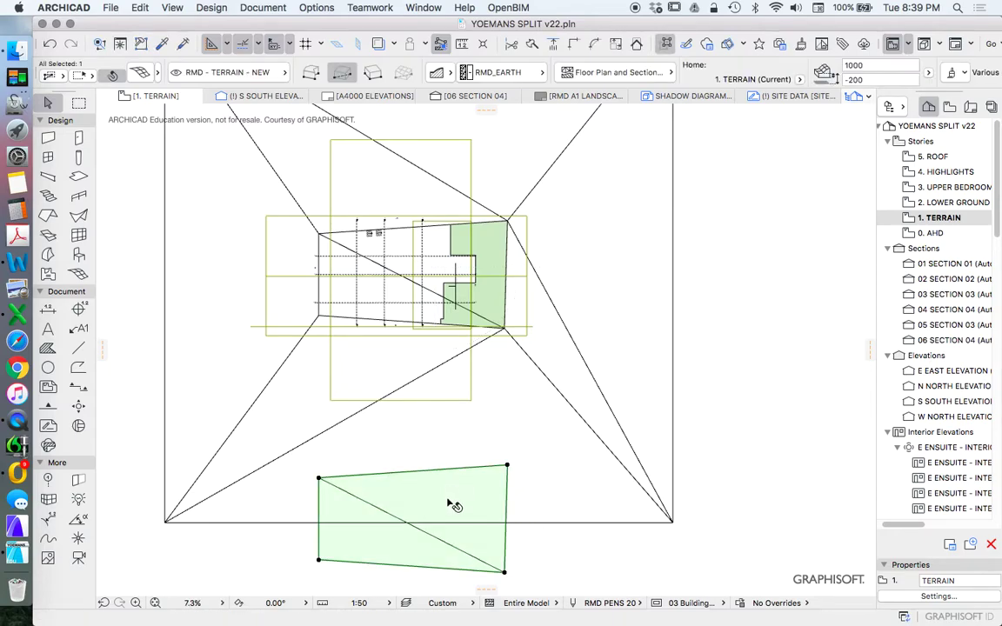
{"action": "left_click", "coordinate": [234, 72]}
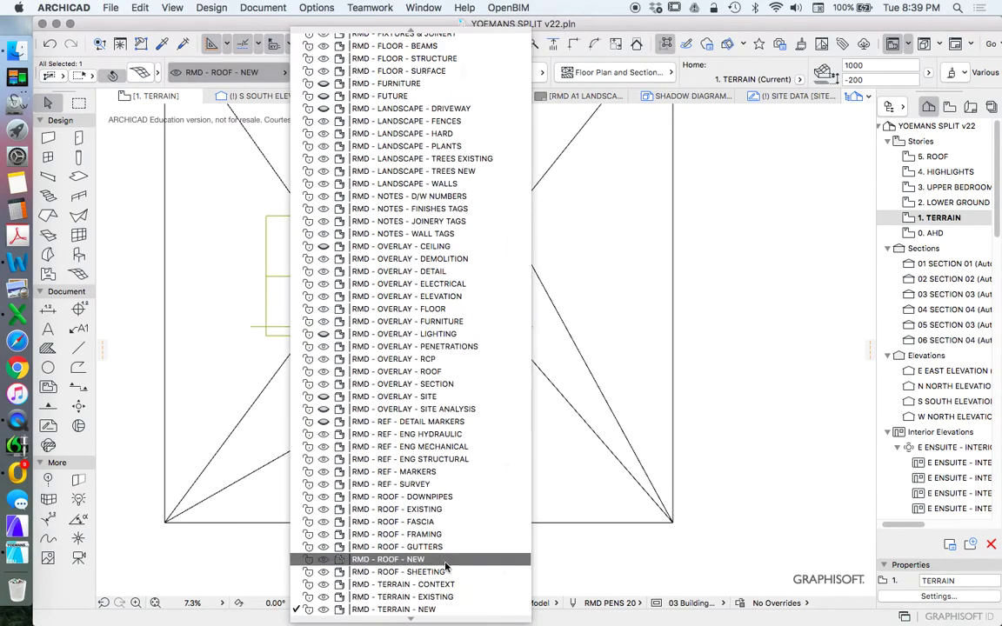
{"action": "left_click", "coordinate": [402, 597]}
{"action": "key", "text": "Escape"}
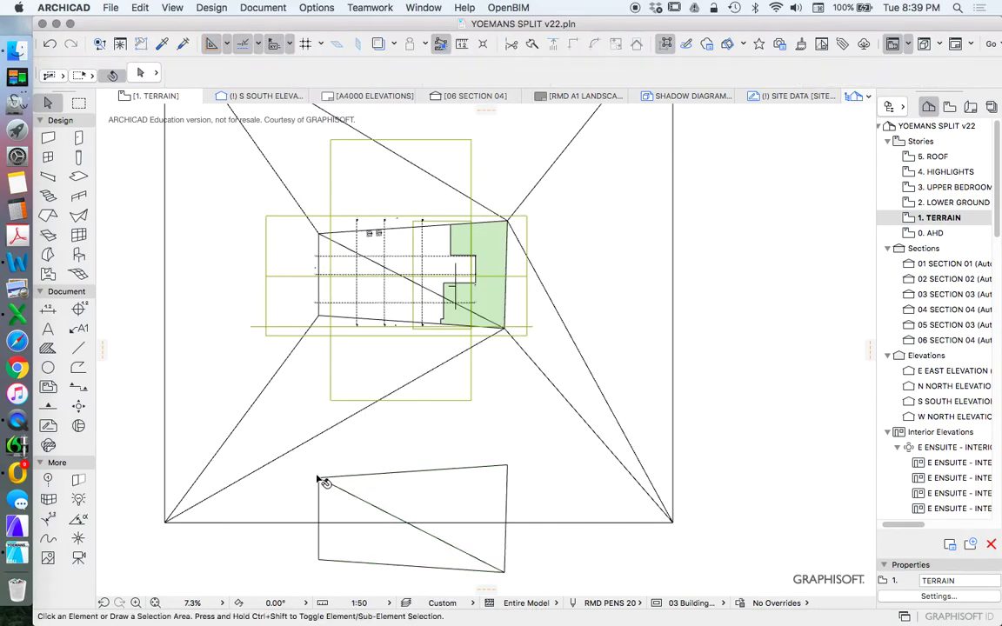
Step: Move the lower terrain mesh up from its corner onto the house footprint
{"action": "left_click", "coordinate": [402, 492]}
{"action": "left_click", "coordinate": [318, 478]}
{"action": "left_click", "coordinate": [318, 235]}
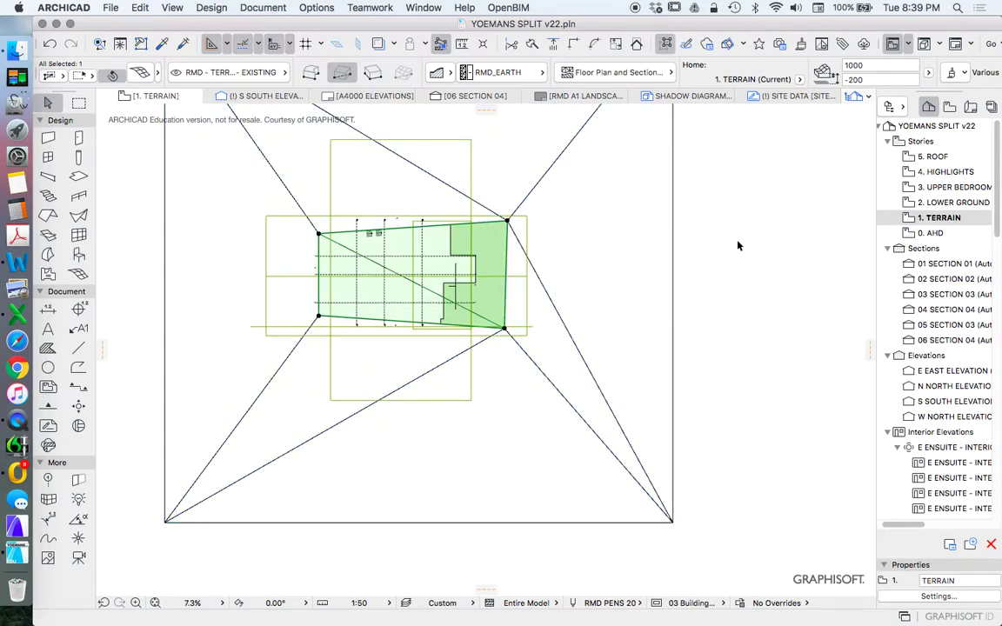
{"action": "left_click", "coordinate": [733, 268]}
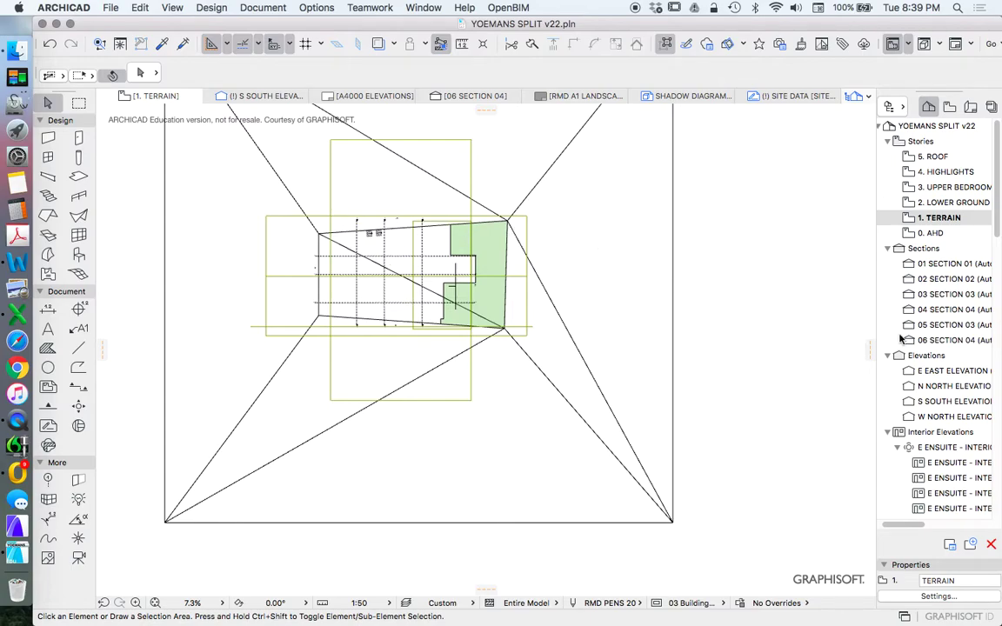
{"action": "scroll", "coordinate": [970, 364], "scroll_direction": "down", "scroll_amount": 10}
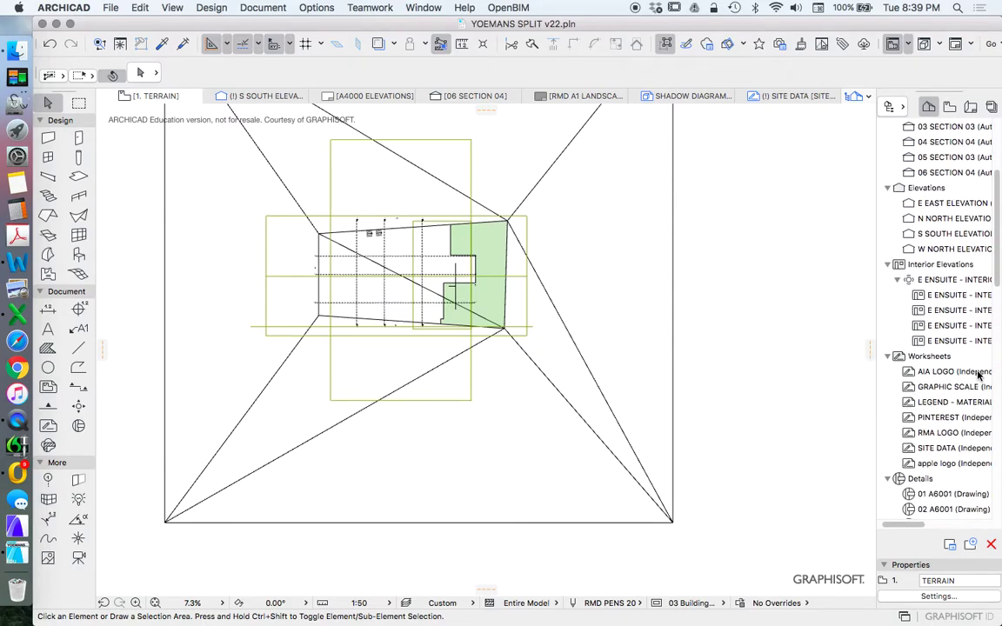
Step: Open SECTION 01 from the View Map and select the terrain in it
{"action": "left_click", "coordinate": [949, 106]}
{"action": "double_click", "coordinate": [948, 308]}
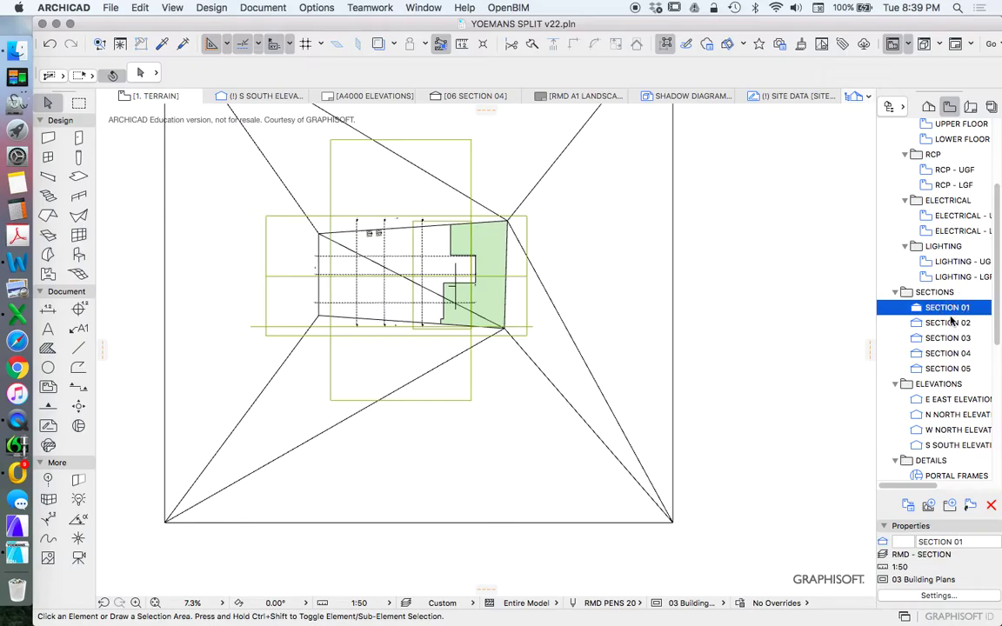
{"action": "scroll", "coordinate": [591, 357], "scroll_direction": "down", "scroll_amount": 3}
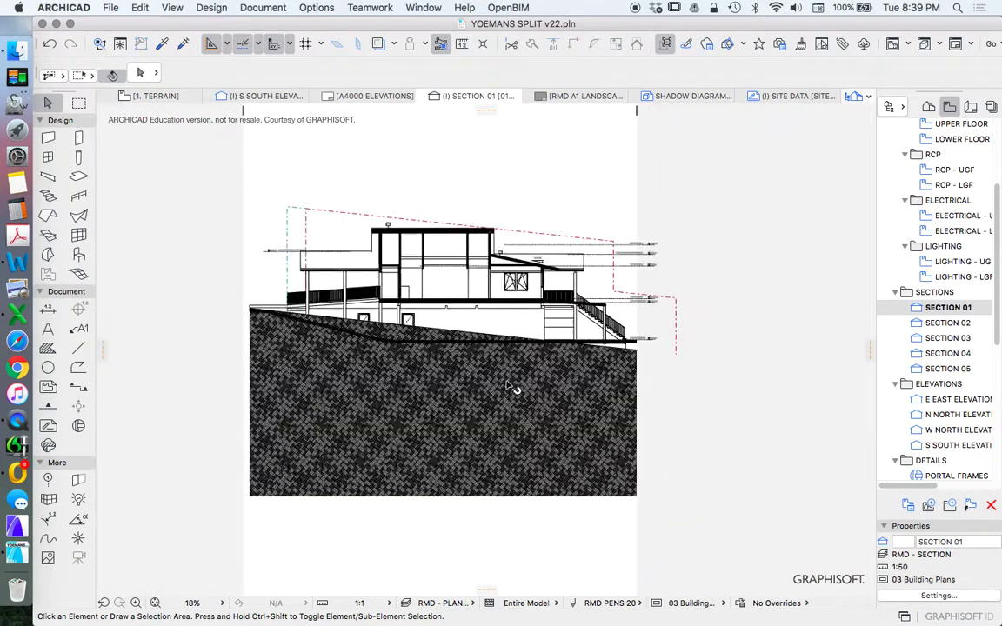
{"action": "left_click", "coordinate": [516, 391]}
{"action": "scroll", "coordinate": [447, 352], "scroll_direction": "up", "scroll_amount": 2}
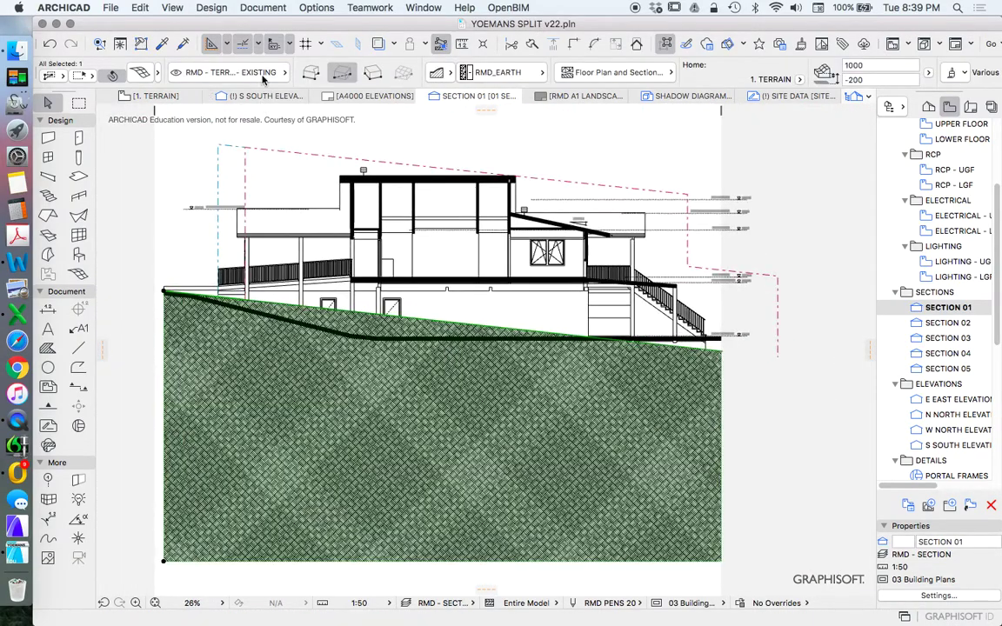
Step: Adjust the RMD - TERRAIN - EXISTING layer in Layer Settings and apply it
{"action": "key", "text": "super+l"}
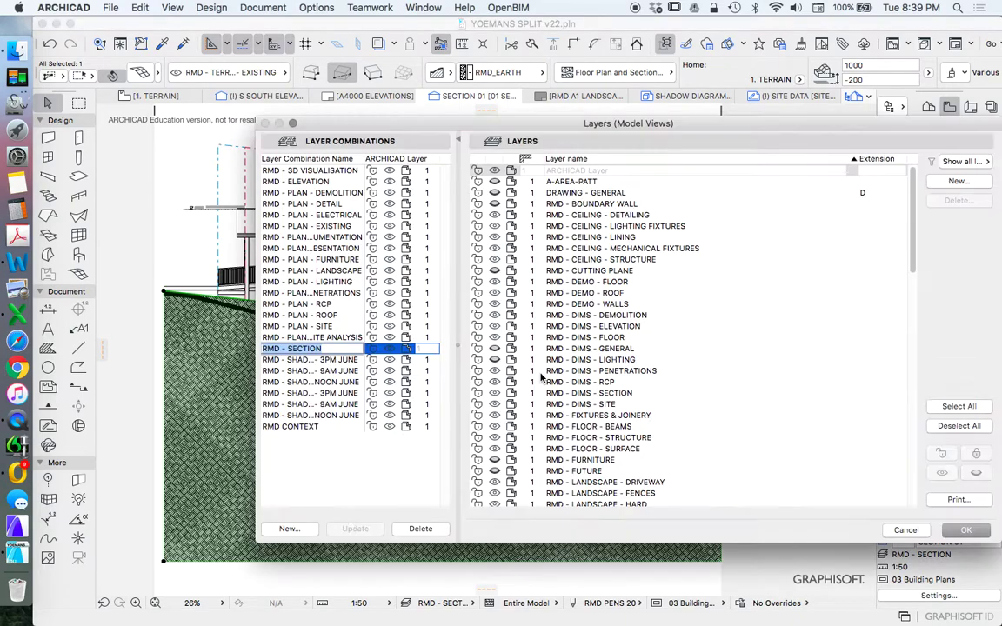
{"action": "scroll", "coordinate": [720, 343], "scroll_direction": "down", "scroll_amount": 10}
{"action": "scroll", "coordinate": [674, 356], "scroll_direction": "up", "scroll_amount": 7}
{"action": "scroll", "coordinate": [669, 359], "scroll_direction": "down", "scroll_amount": 10}
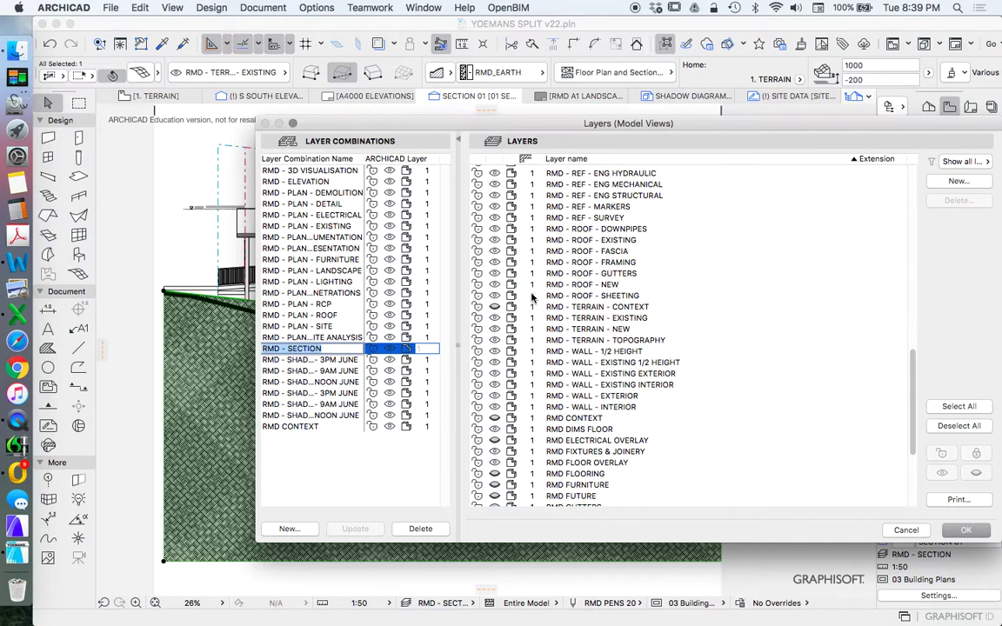
{"action": "left_click", "coordinate": [494, 320]}
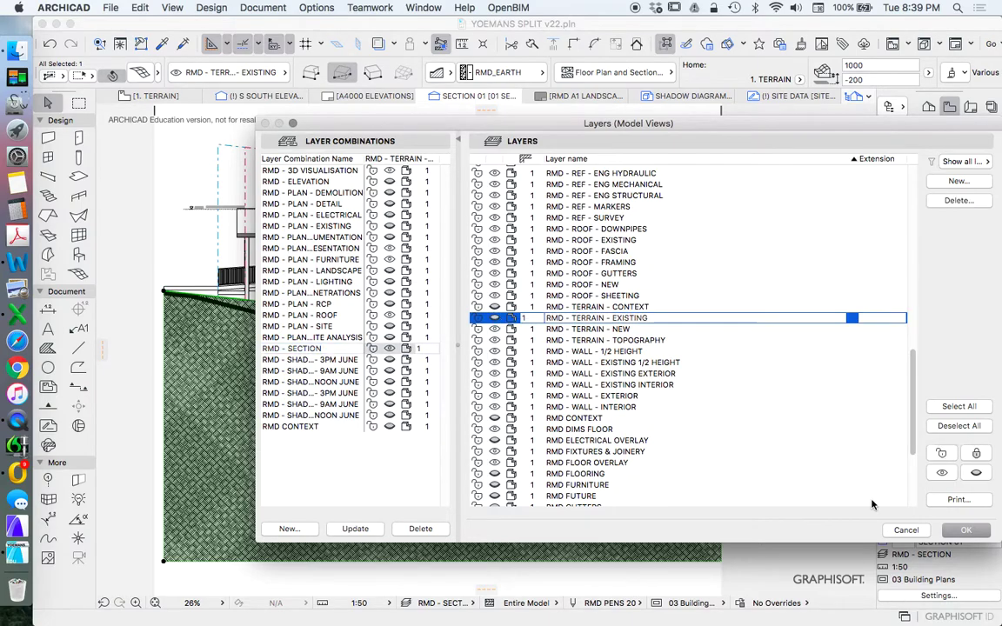
{"action": "left_click", "coordinate": [965, 530]}
Step: Select and deselect the section's terrain mesh and the dashed line under the house
{"action": "left_click", "coordinate": [517, 408]}
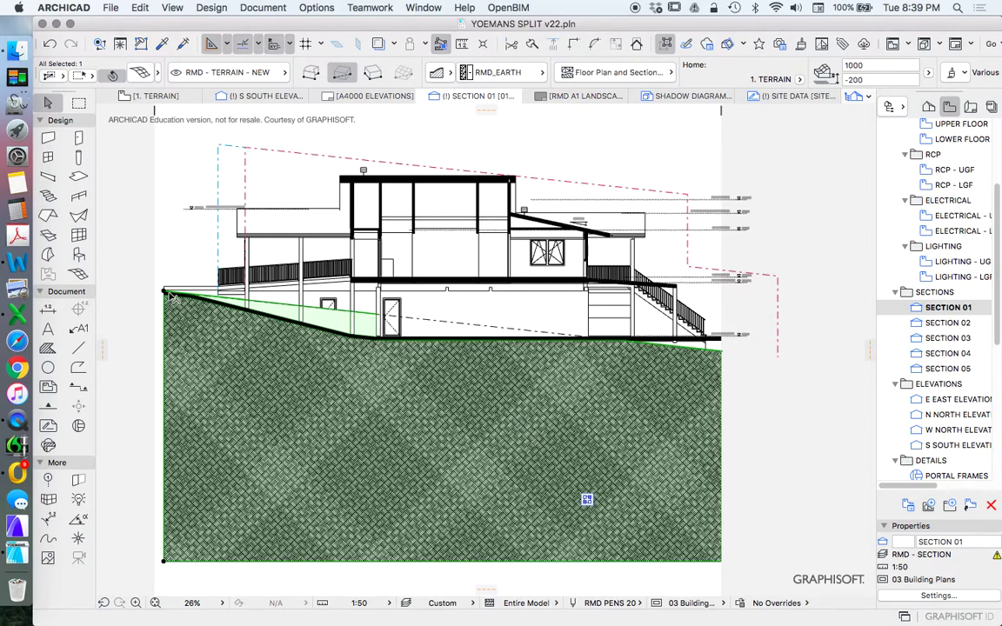
{"action": "left_click", "coordinate": [808, 399]}
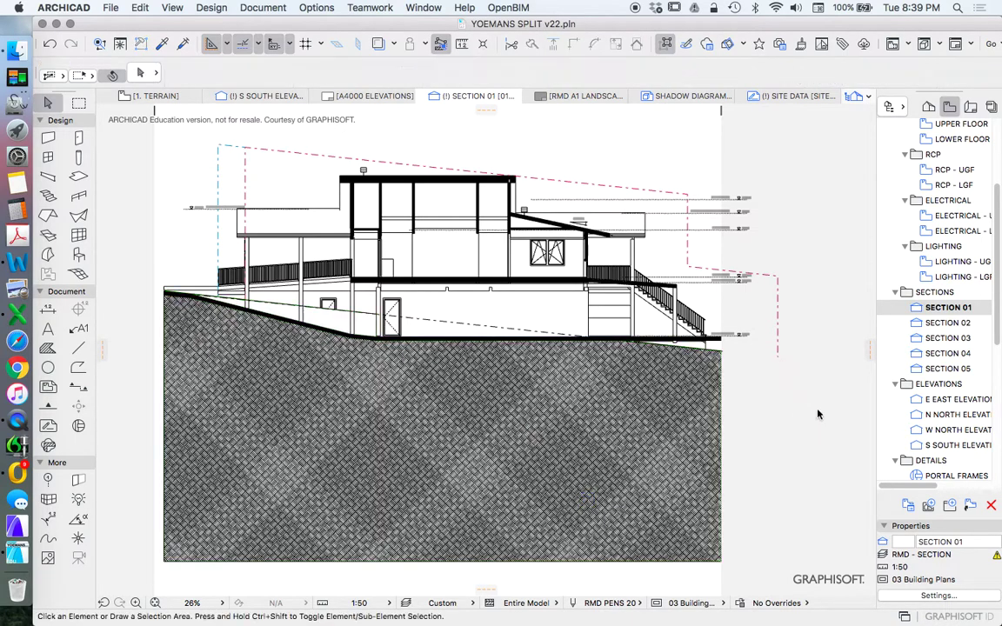
{"action": "left_click", "coordinate": [494, 330]}
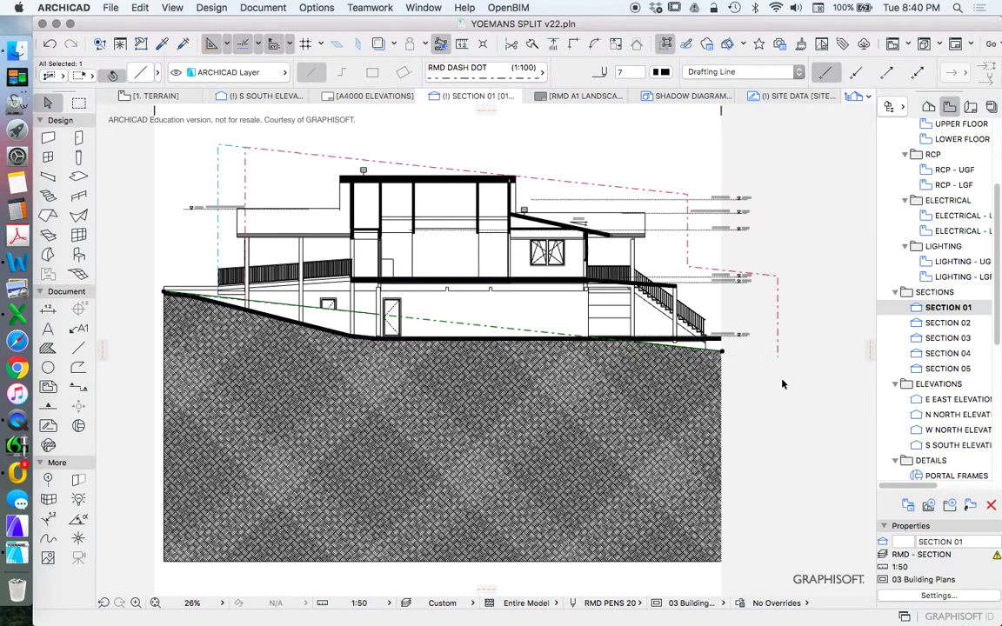
{"action": "key", "text": "Escape"}
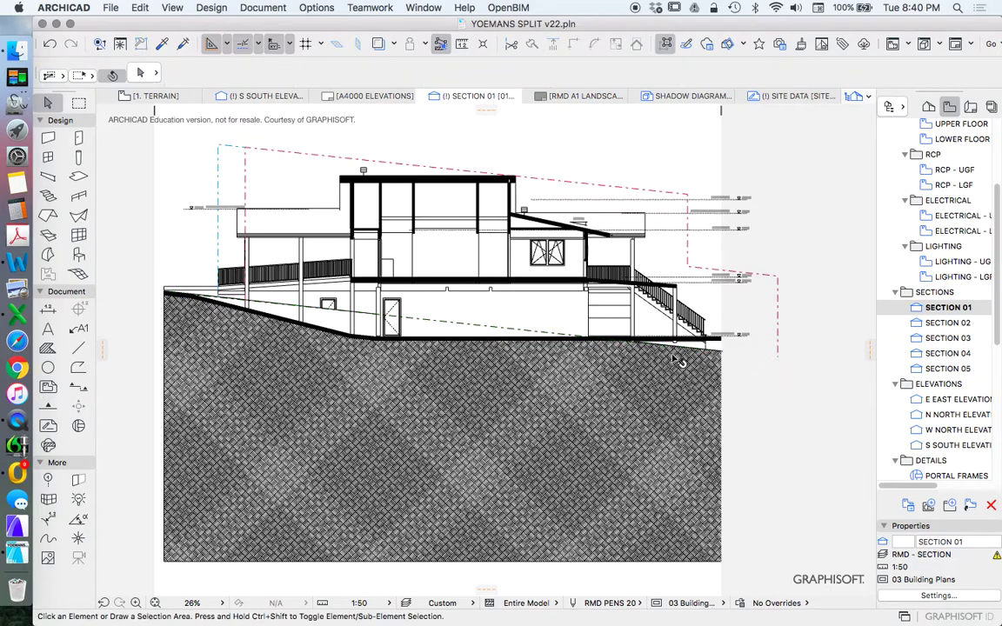
{"action": "scroll", "coordinate": [991, 328], "scroll_direction": "down", "scroll_amount": 2}
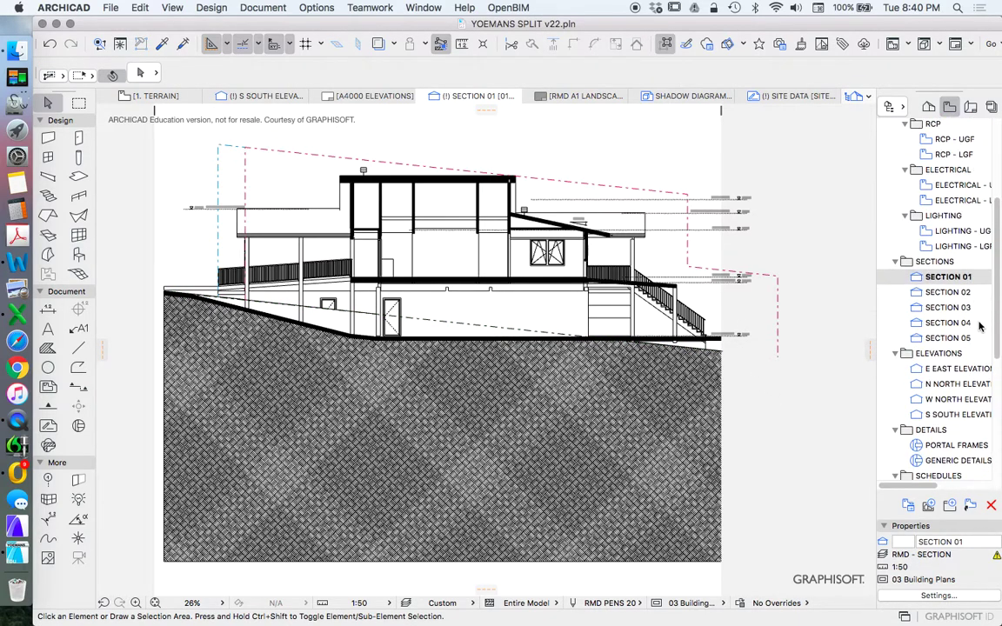
Step: Open E East Elevation, then W North Elevation, and zoom in on the house
{"action": "double_click", "coordinate": [939, 370]}
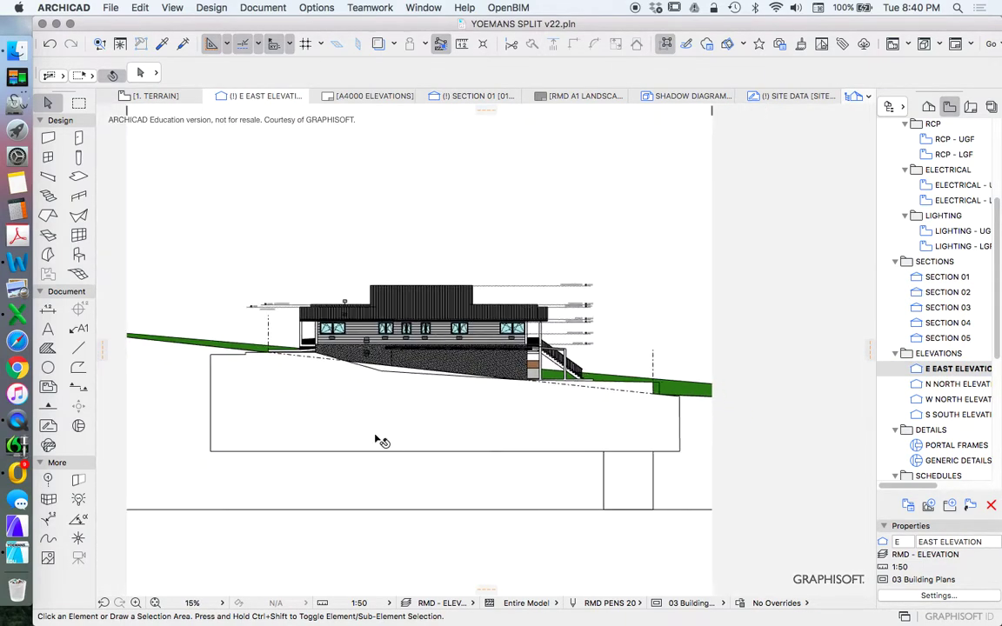
{"action": "double_click", "coordinate": [941, 399]}
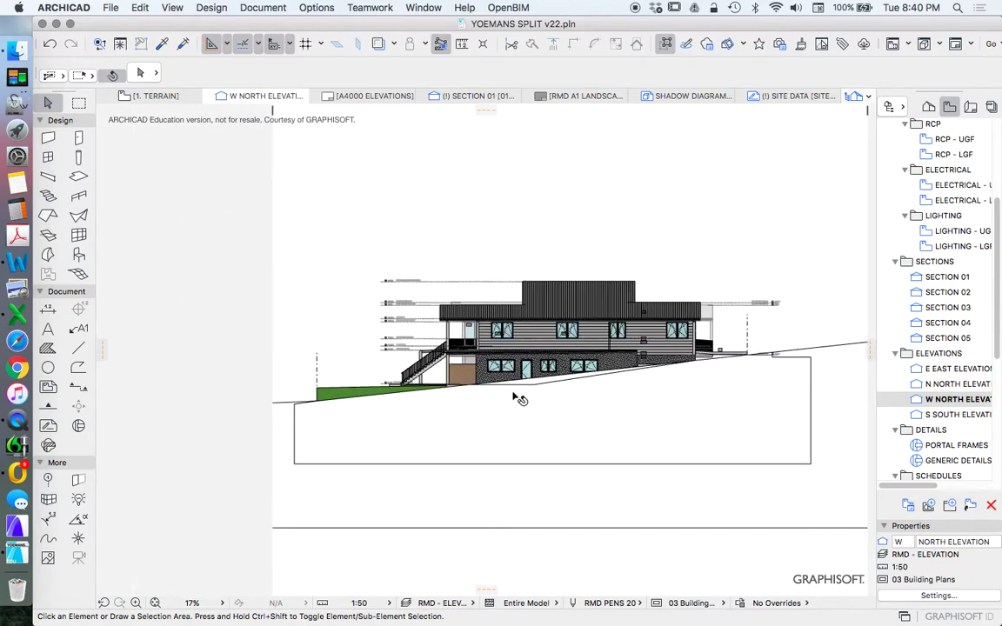
{"action": "scroll", "coordinate": [510, 409], "scroll_direction": "up", "scroll_amount": 5}
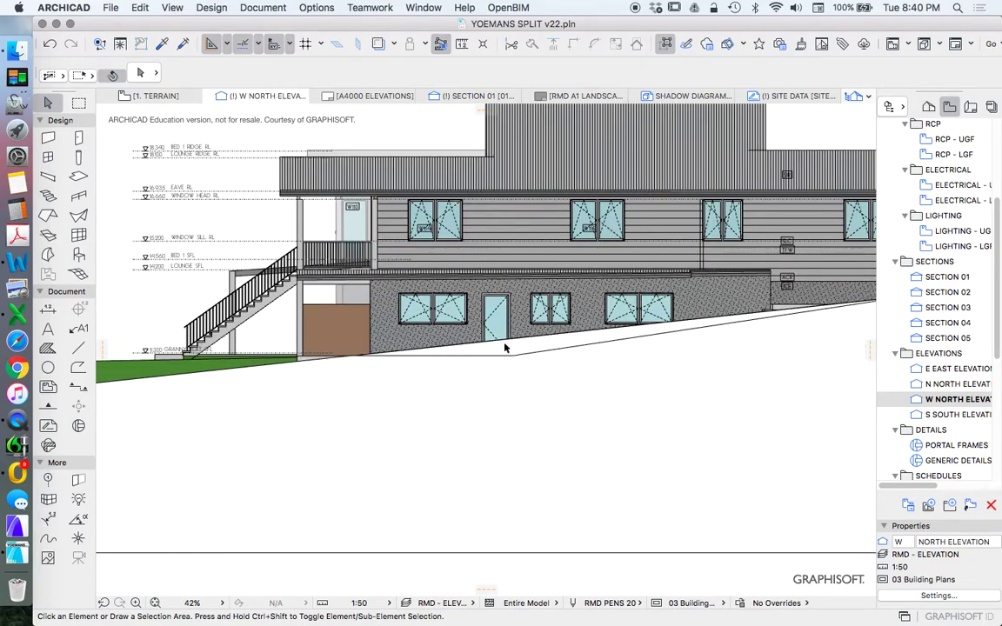
{"action": "scroll", "coordinate": [492, 318], "scroll_direction": "down", "scroll_amount": 2}
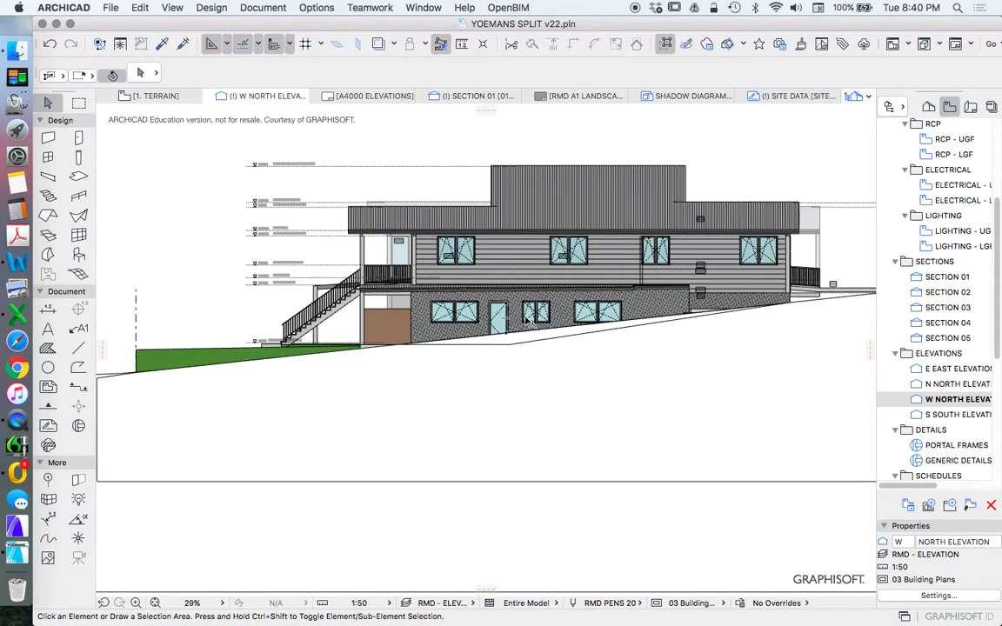
{"action": "scroll", "coordinate": [528, 320], "scroll_direction": "up", "scroll_amount": 3}
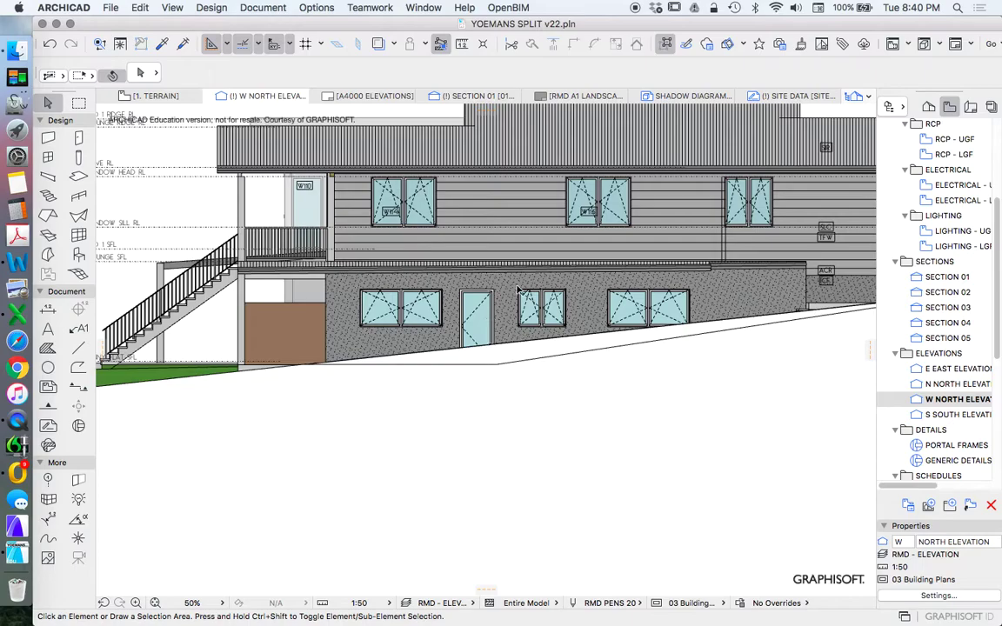
{"action": "scroll", "coordinate": [522, 341], "scroll_direction": "down", "scroll_amount": 3}
{"action": "scroll", "coordinate": [522, 304], "scroll_direction": "up", "scroll_amount": 3}
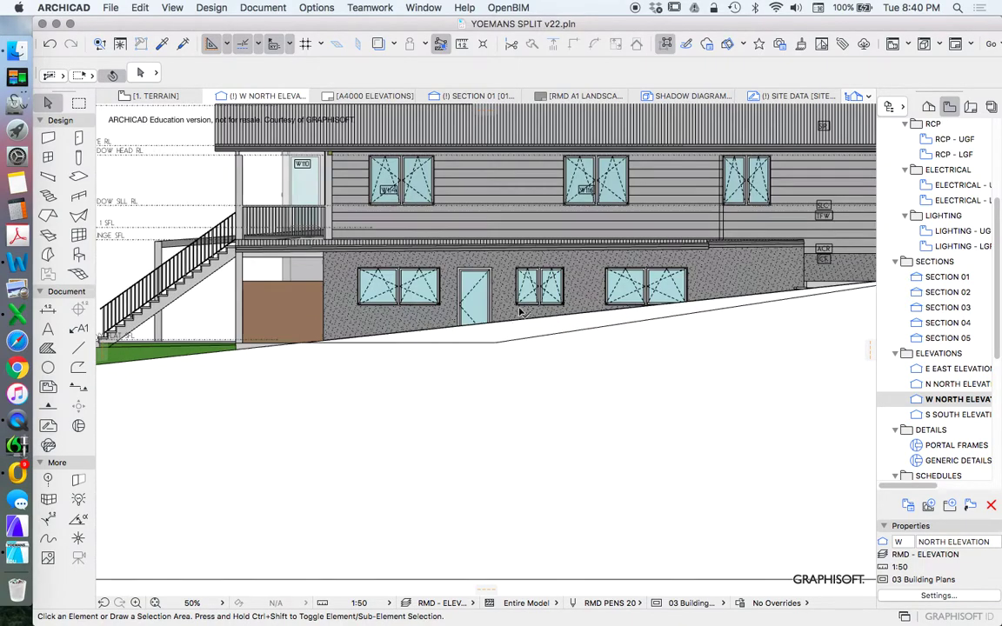
{"action": "left_click", "coordinate": [511, 322]}
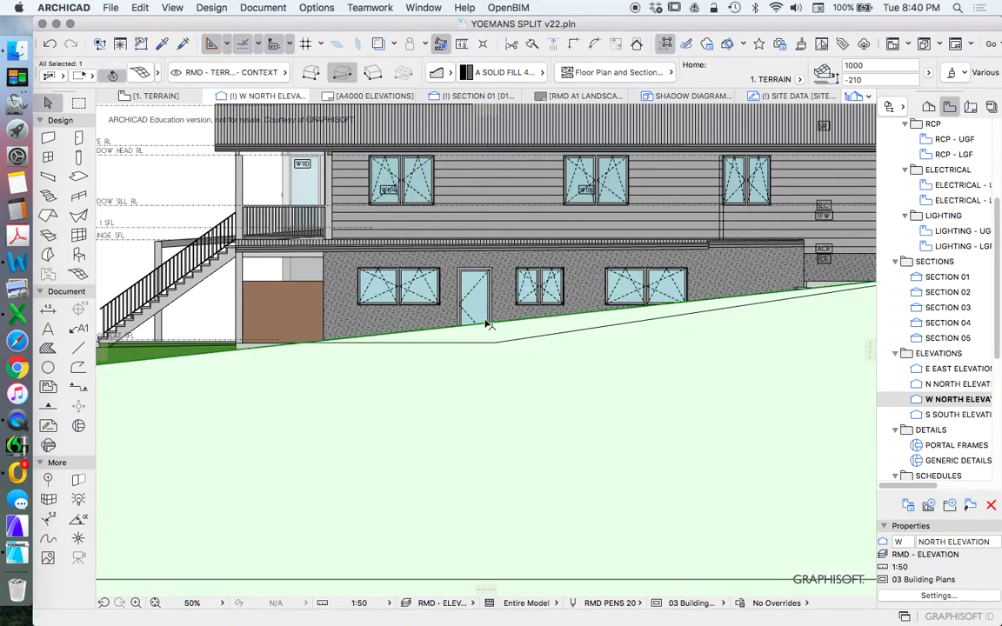
{"action": "scroll", "coordinate": [330, 299], "scroll_direction": "down", "scroll_amount": 4}
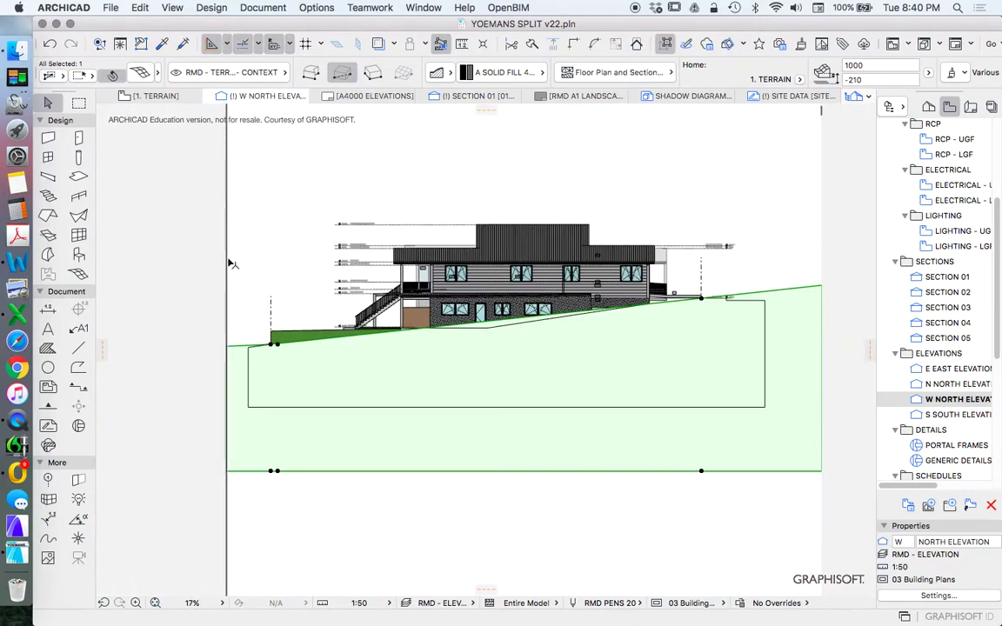
{"action": "left_click", "coordinate": [233, 71]}
{"action": "left_click", "coordinate": [167, 221]}
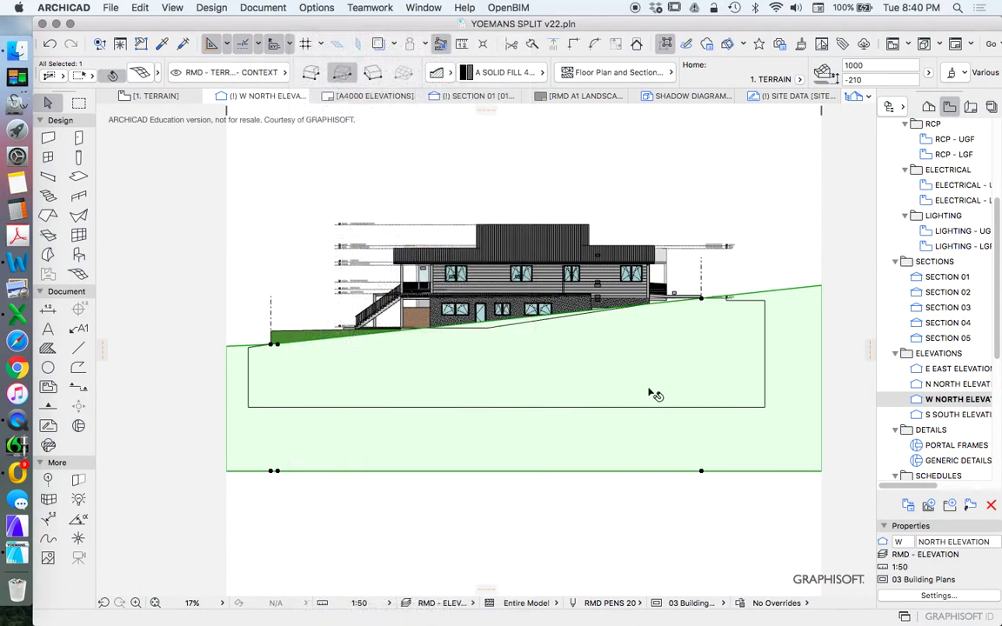
{"action": "scroll", "coordinate": [461, 352], "scroll_direction": "up", "scroll_amount": 4}
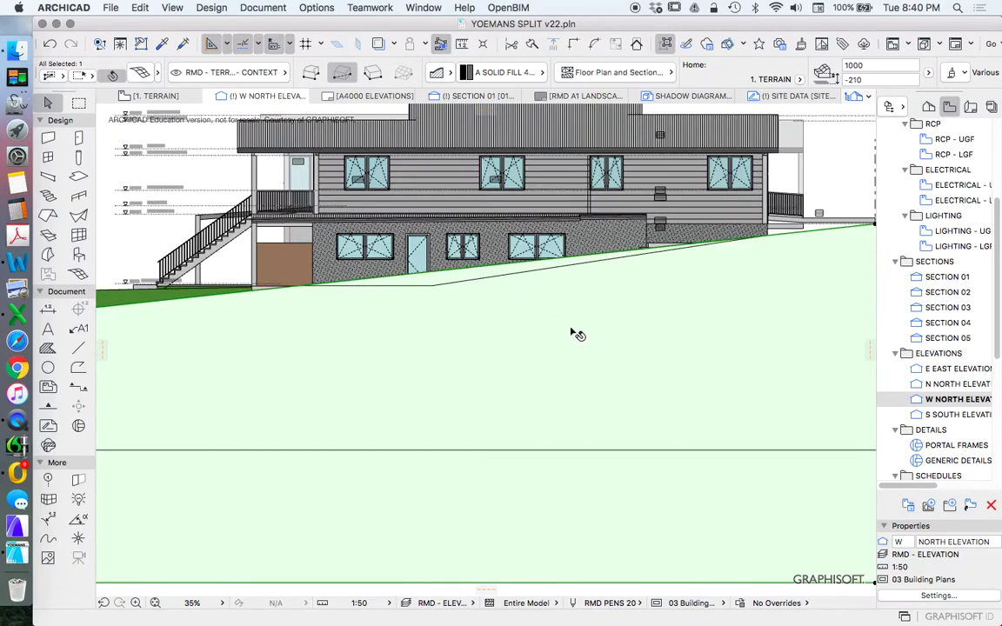
{"action": "scroll", "coordinate": [485, 274], "scroll_direction": "down", "scroll_amount": 3}
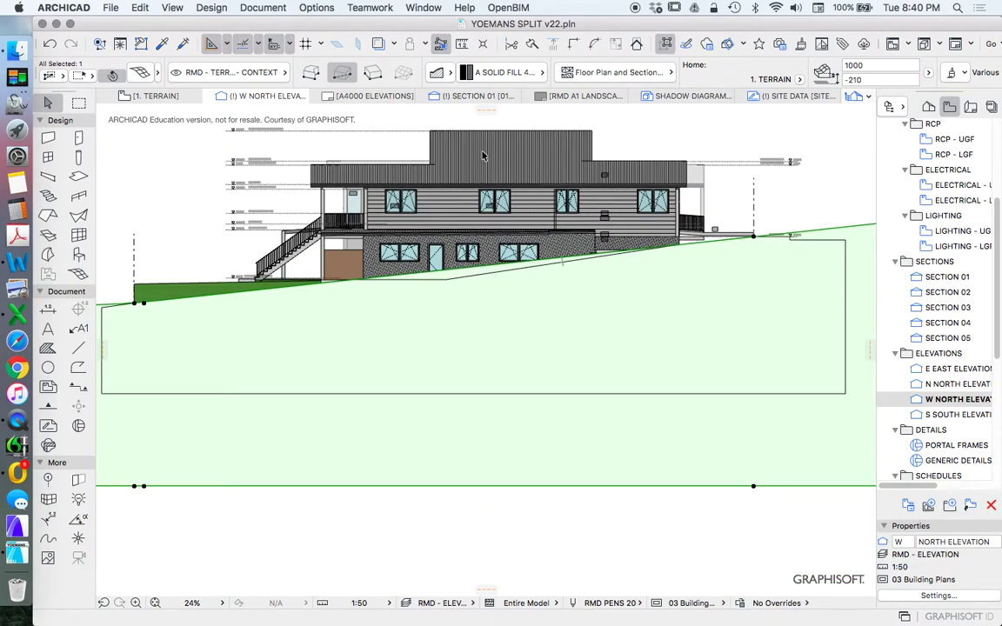
{"action": "left_click", "coordinate": [182, 187]}
{"action": "scroll", "coordinate": [489, 306], "scroll_direction": "down", "scroll_amount": 1}
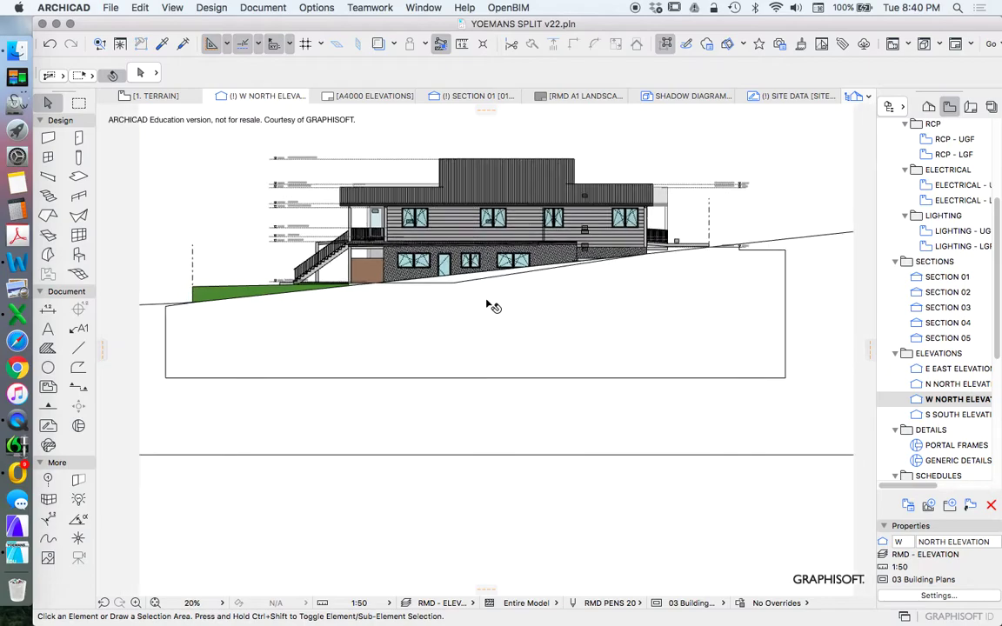
{"action": "left_click", "coordinate": [494, 421]}
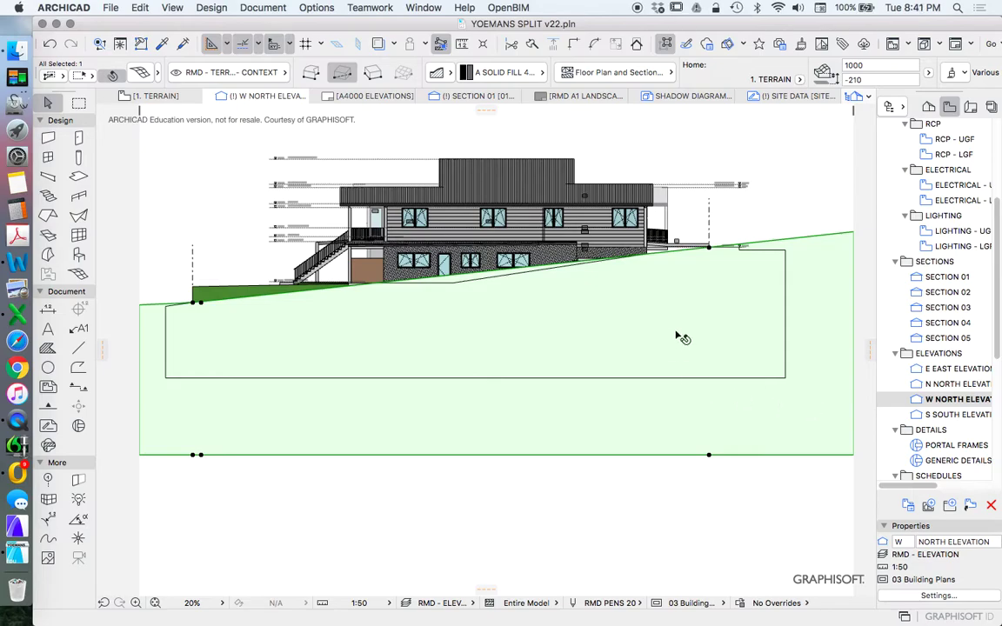
{"action": "left_click", "coordinate": [221, 182]}
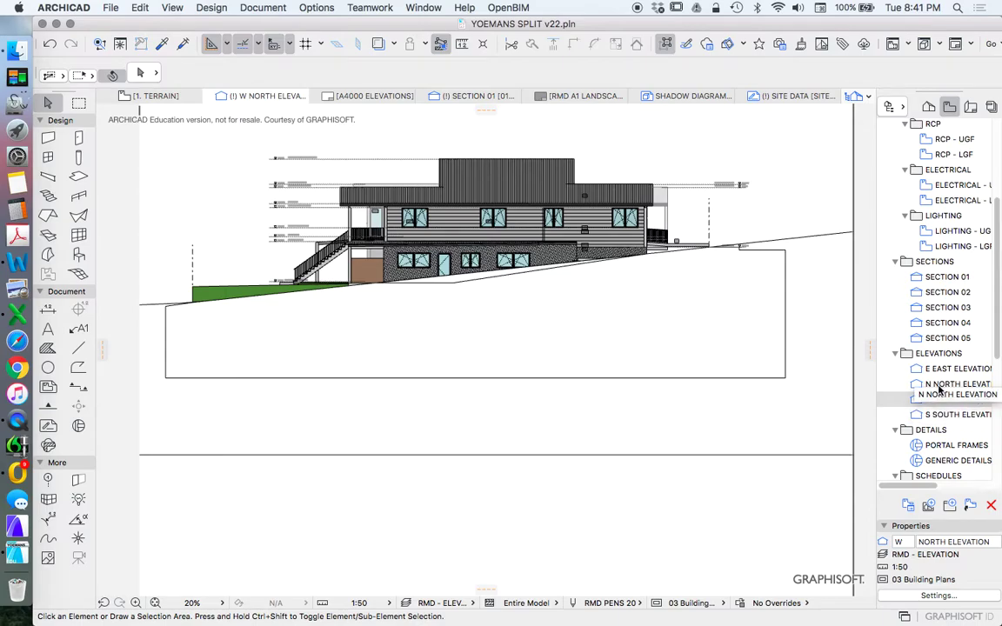
Step: Open N North Elevation, select and deselect its terrain, then open the UPPER FLOOR plan
{"action": "double_click", "coordinate": [952, 384]}
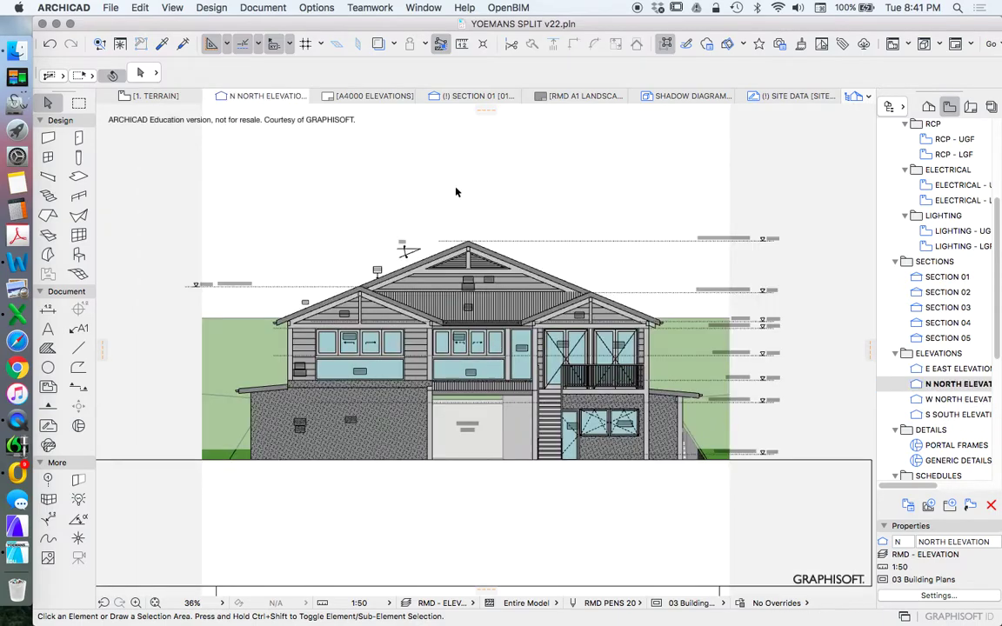
{"action": "scroll", "coordinate": [455, 192], "scroll_direction": "down", "scroll_amount": 3}
{"action": "left_click", "coordinate": [589, 280]}
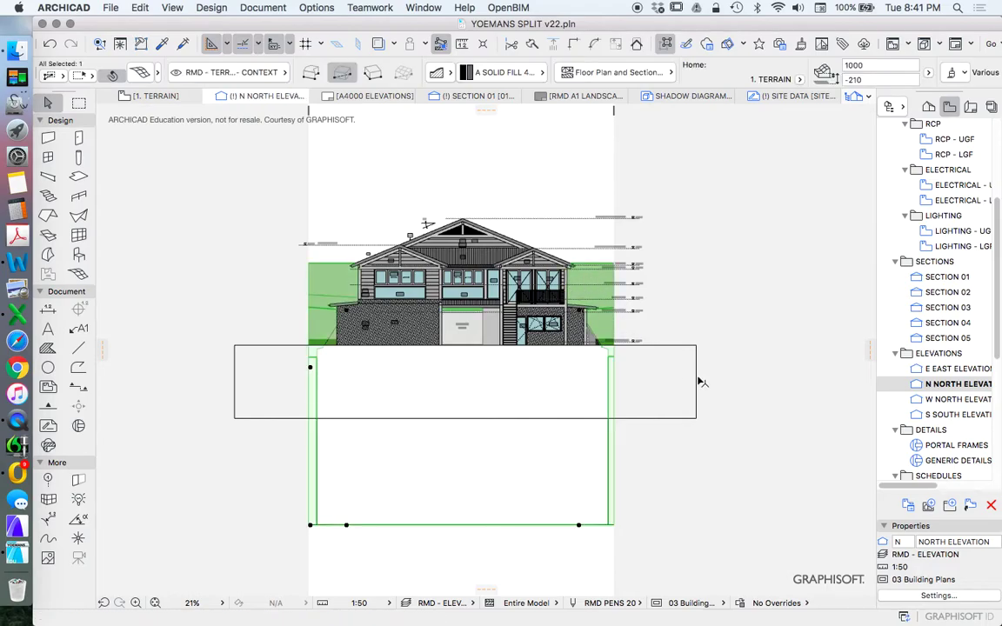
{"action": "left_click", "coordinate": [759, 472]}
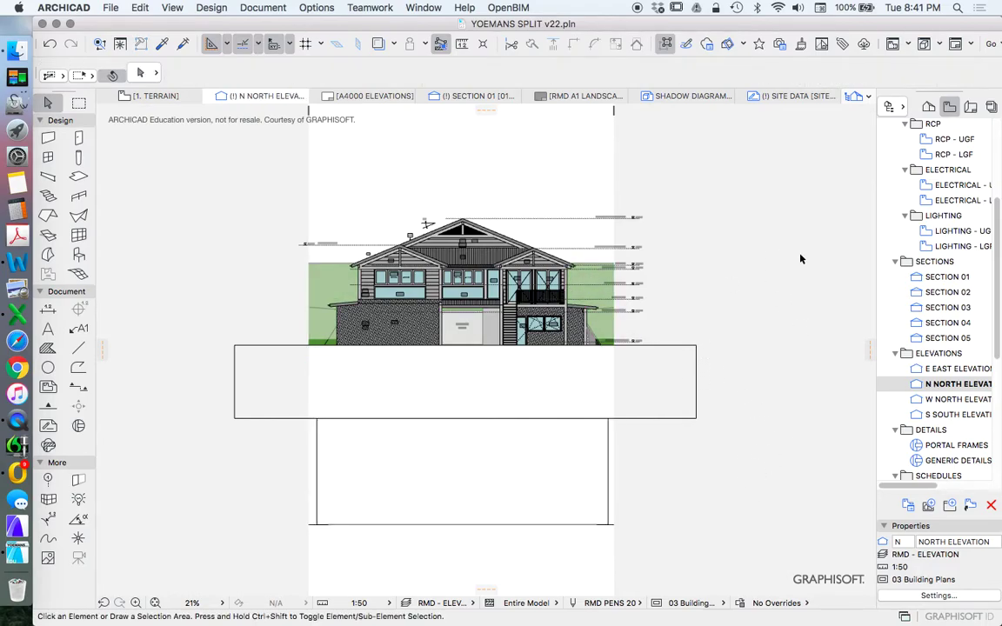
{"action": "scroll", "coordinate": [957, 229], "scroll_direction": "up", "scroll_amount": 5}
{"action": "left_click", "coordinate": [946, 270]}
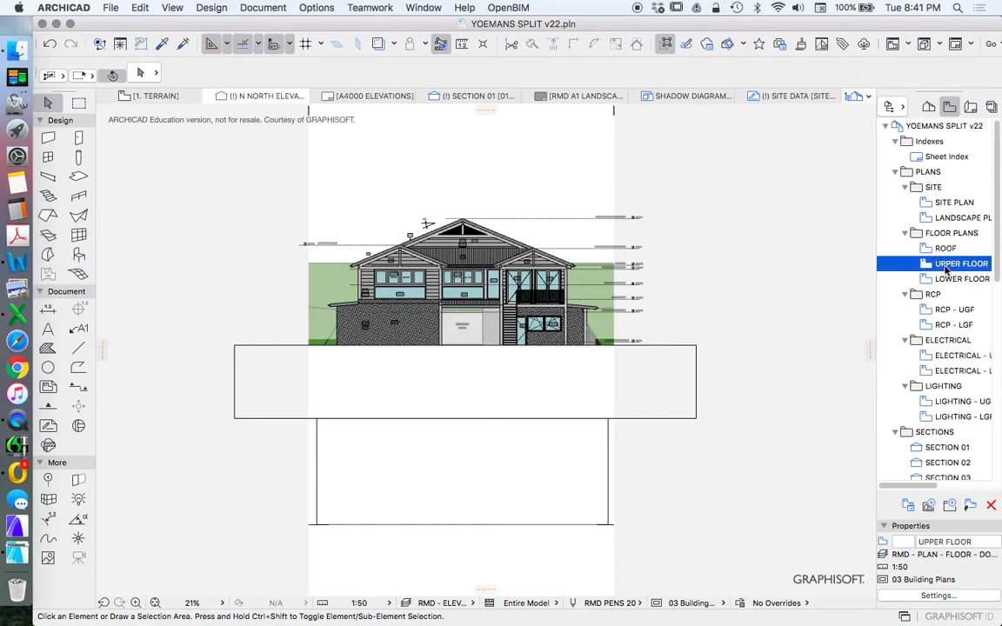
{"action": "scroll", "coordinate": [611, 178], "scroll_direction": "up", "scroll_amount": 3}
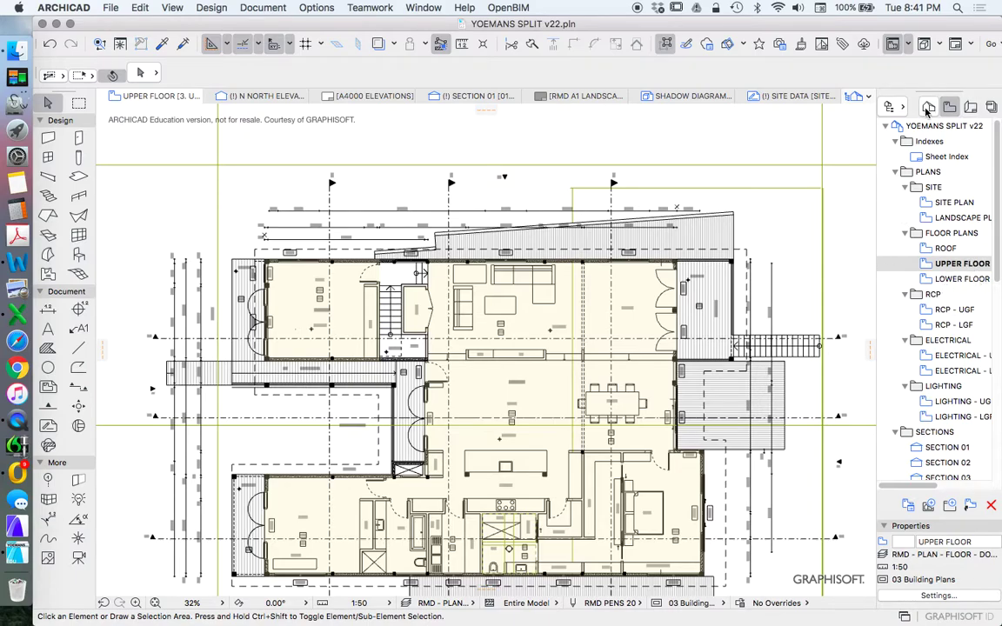
Step: Show the SITE PLAN as a trace reference beneath the UPPER FLOOR plan
{"action": "right_click", "coordinate": [956, 205]}
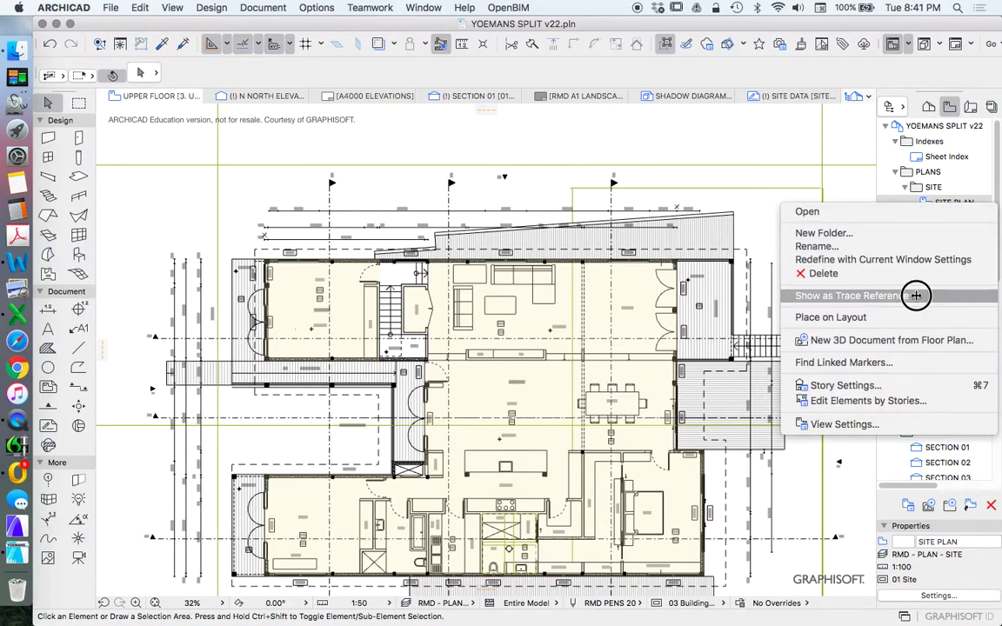
{"action": "left_click", "coordinate": [722, 252]}
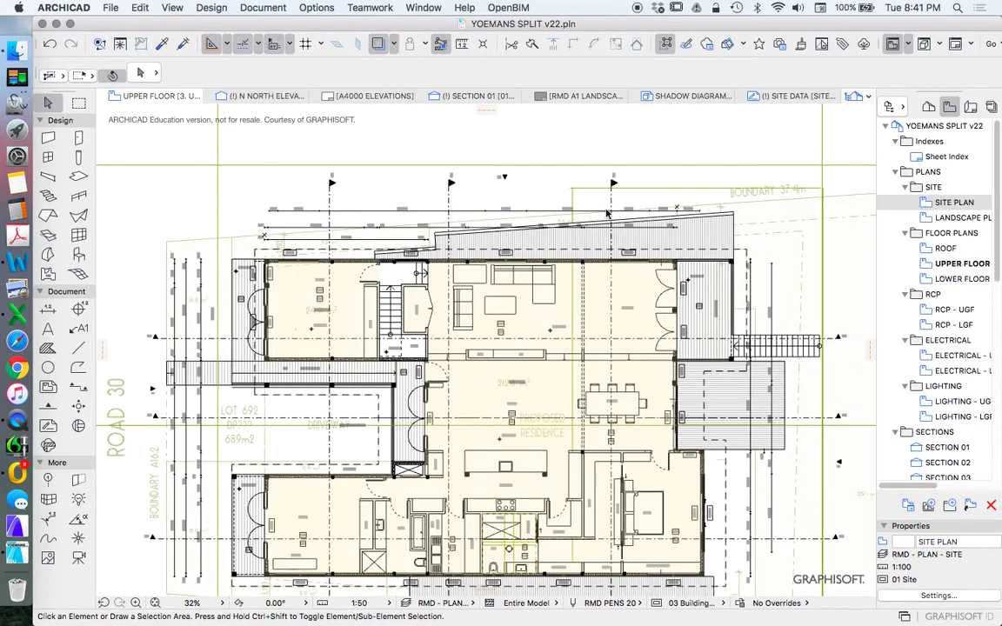
{"action": "scroll", "coordinate": [613, 225], "scroll_direction": "down", "scroll_amount": 2}
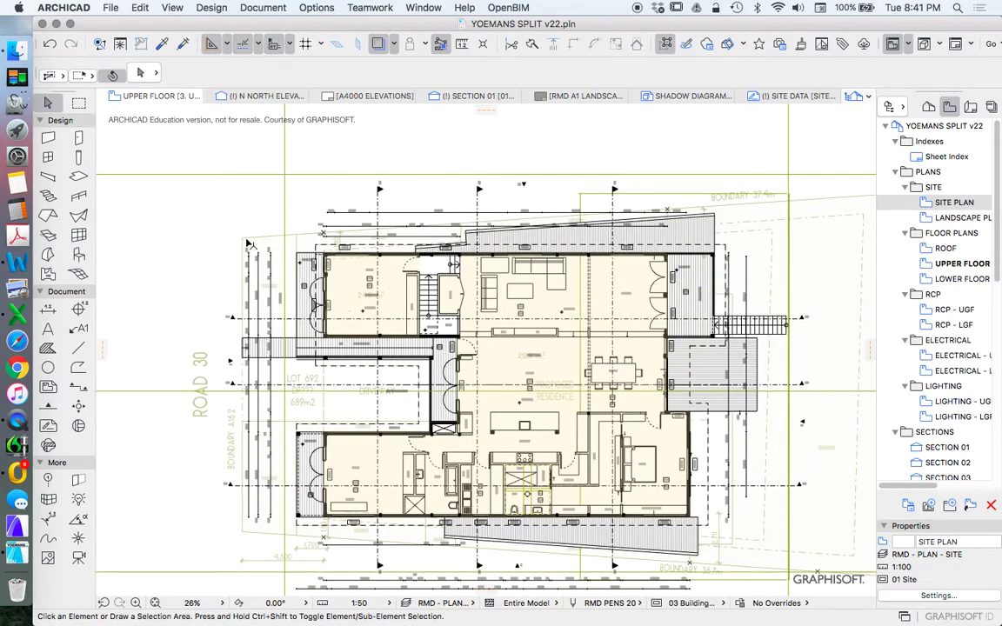
{"action": "scroll", "coordinate": [235, 313], "scroll_direction": "down", "scroll_amount": 3}
Step: Select the North Elevation marker on the plan
{"action": "left_click", "coordinate": [492, 167]}
{"action": "scroll", "coordinate": [492, 225], "scroll_direction": "up", "scroll_amount": 2}
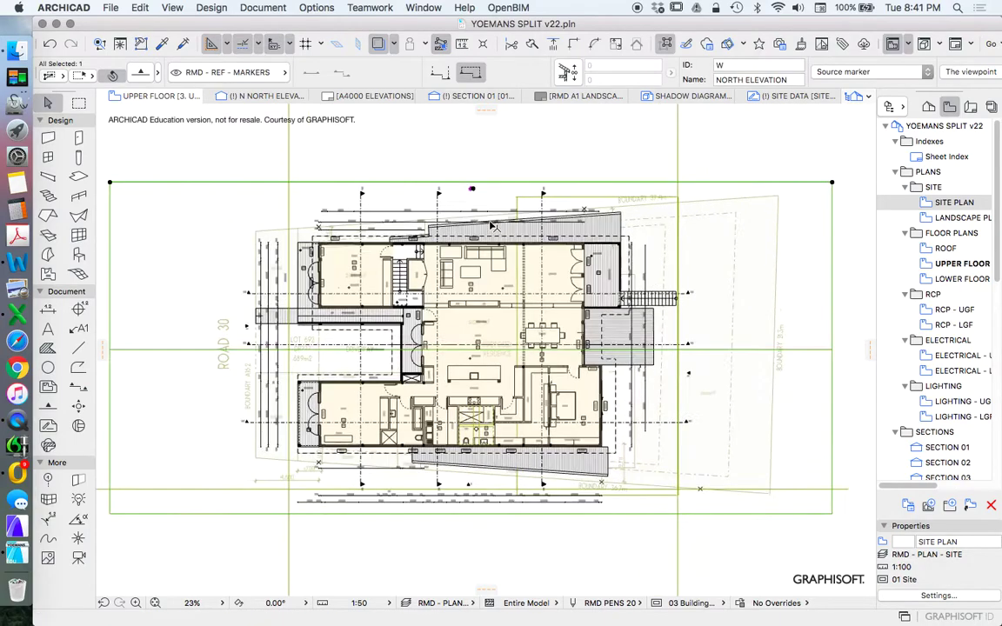
{"action": "scroll", "coordinate": [493, 226], "scroll_direction": "up", "scroll_amount": 1}
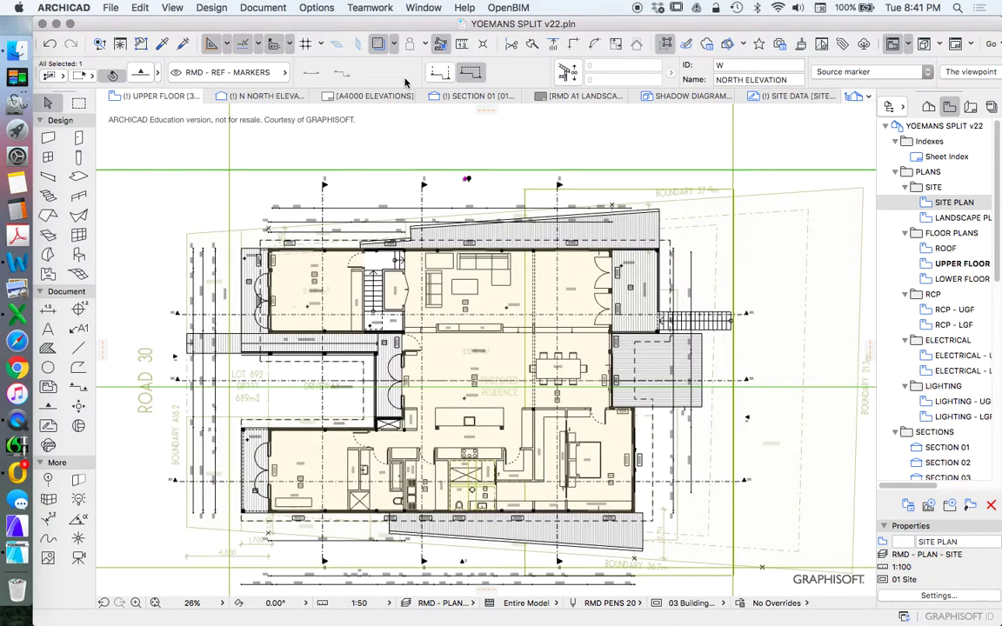
Step: Stretch the elevation marker's extent and its first outline edges to new positions
{"action": "left_click", "coordinate": [370, 174]}
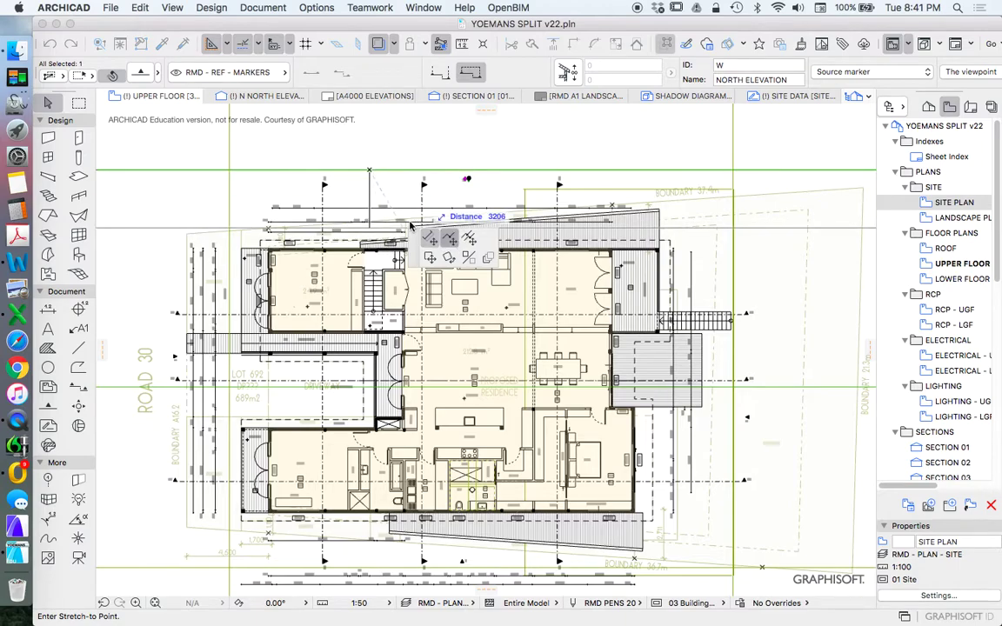
{"action": "scroll", "coordinate": [383, 228], "scroll_direction": "up", "scroll_amount": 4}
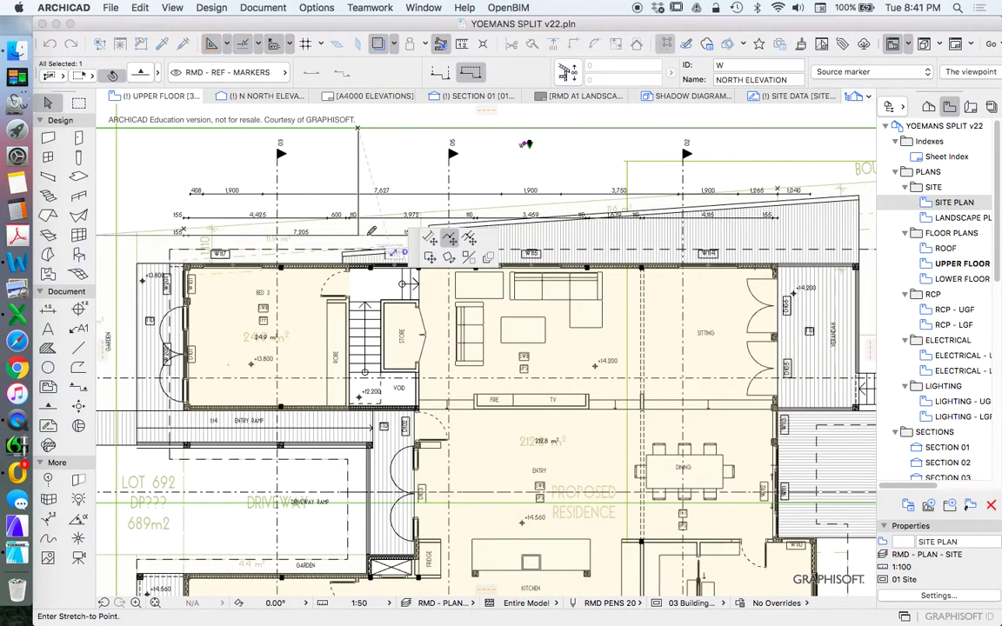
{"action": "left_click", "coordinate": [497, 220]}
{"action": "scroll", "coordinate": [273, 231], "scroll_direction": "down", "scroll_amount": 3}
{"action": "scroll", "coordinate": [241, 217], "scroll_direction": "up", "scroll_amount": 5}
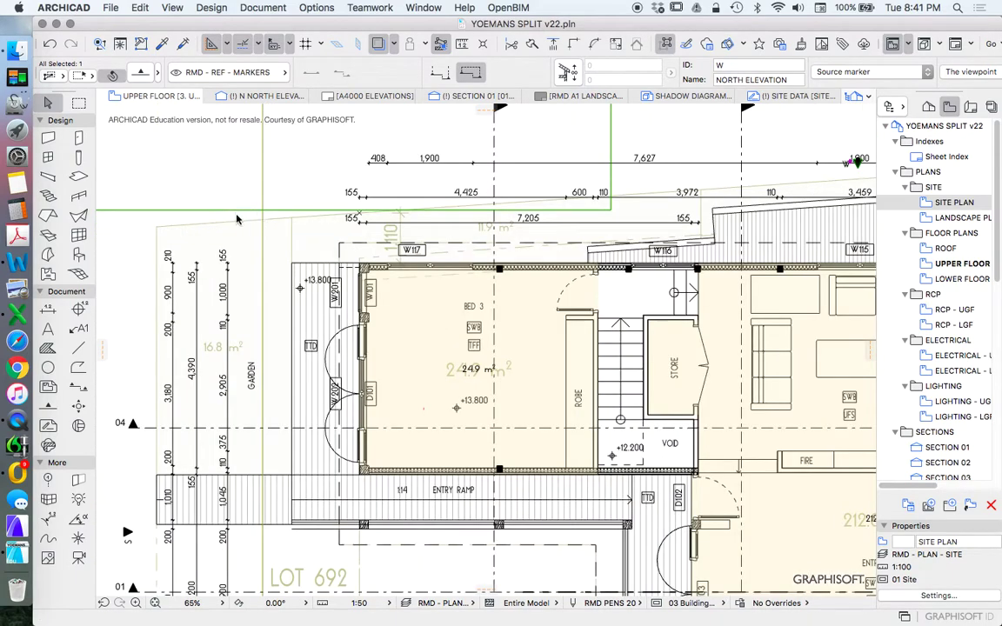
{"action": "left_click", "coordinate": [281, 211]}
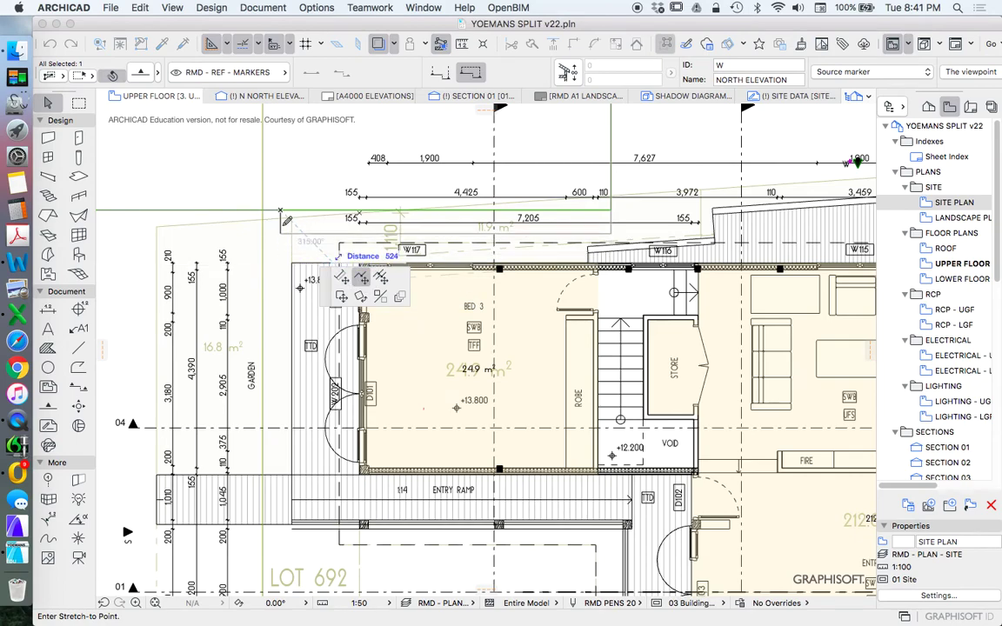
{"action": "left_click", "coordinate": [225, 228]}
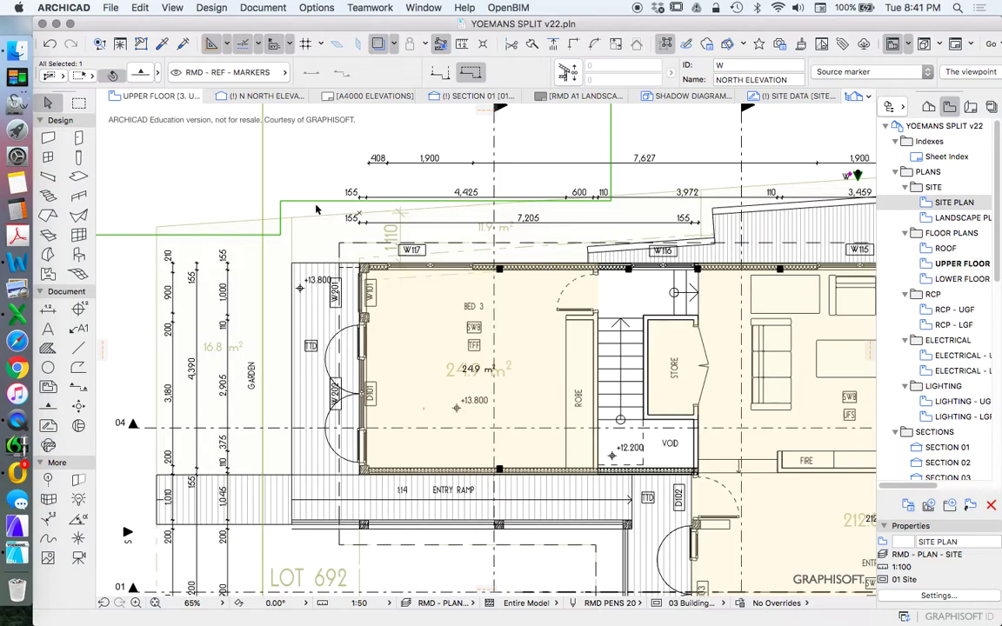
{"action": "left_click", "coordinate": [315, 201]}
{"action": "left_click", "coordinate": [288, 204]}
{"action": "scroll", "coordinate": [561, 201], "scroll_direction": "down", "scroll_amount": 5}
{"action": "scroll", "coordinate": [561, 201], "scroll_direction": "up", "scroll_amount": 5}
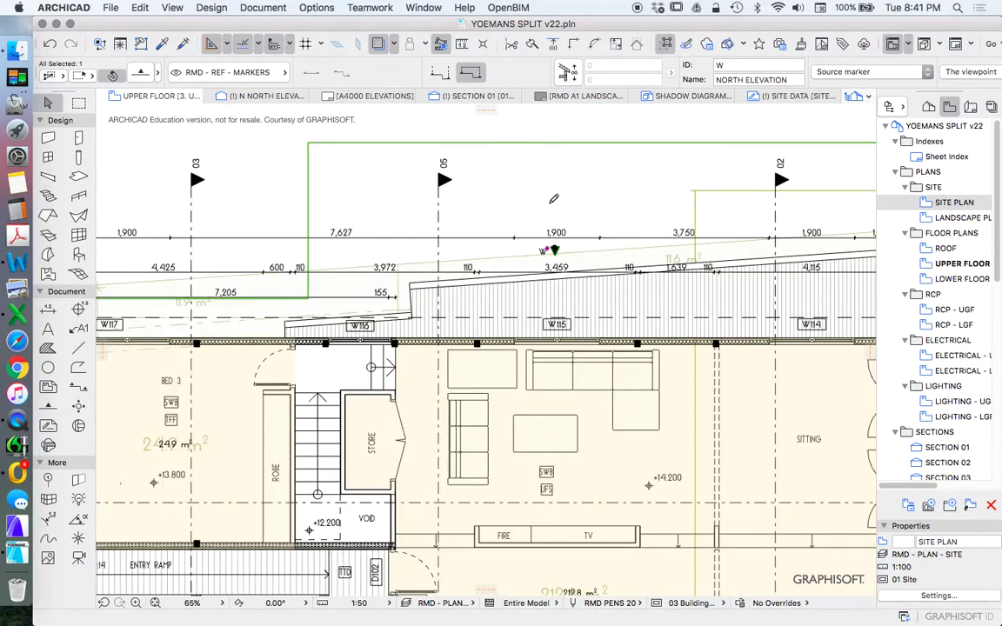
Step: Move the marker outline's top edge down and offset the whole edge
{"action": "left_click", "coordinate": [550, 142]}
{"action": "left_click", "coordinate": [609, 229]}
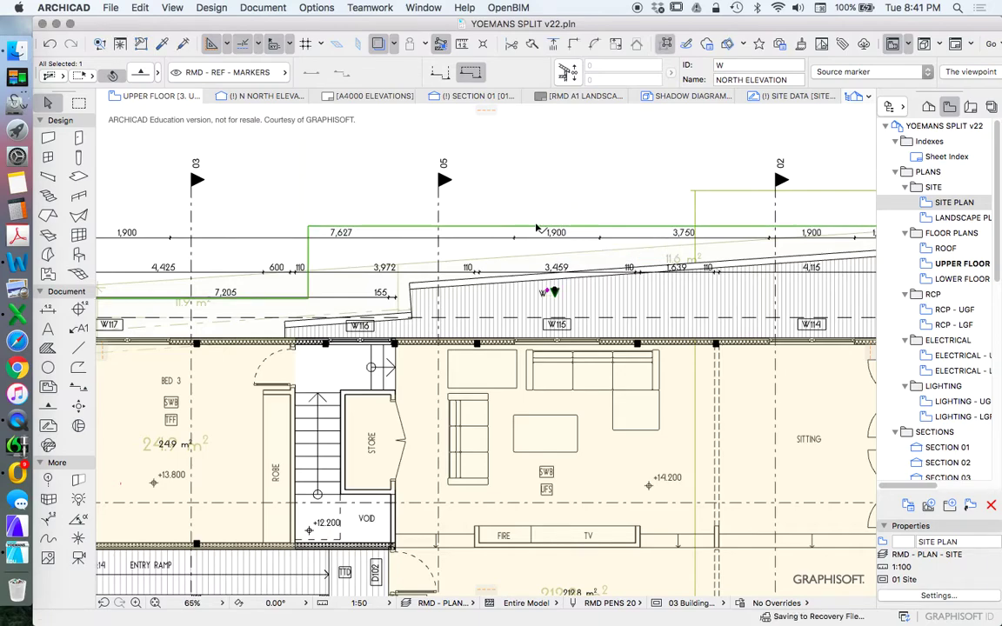
{"action": "left_click", "coordinate": [606, 228]}
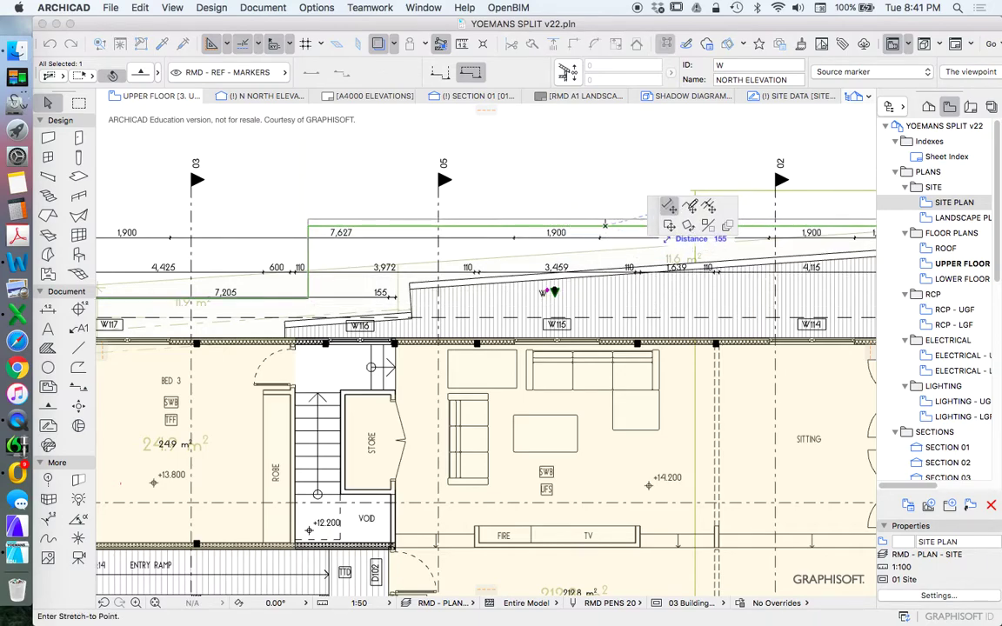
{"action": "left_click", "coordinate": [688, 206]}
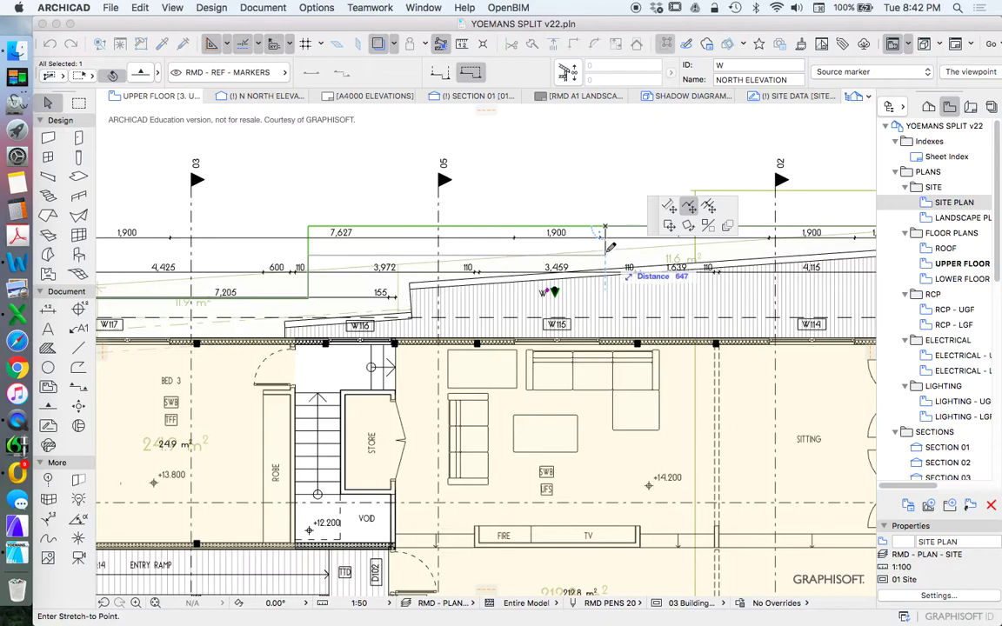
{"action": "left_click", "coordinate": [553, 219]}
{"action": "scroll", "coordinate": [705, 263], "scroll_direction": "down", "scroll_amount": 5}
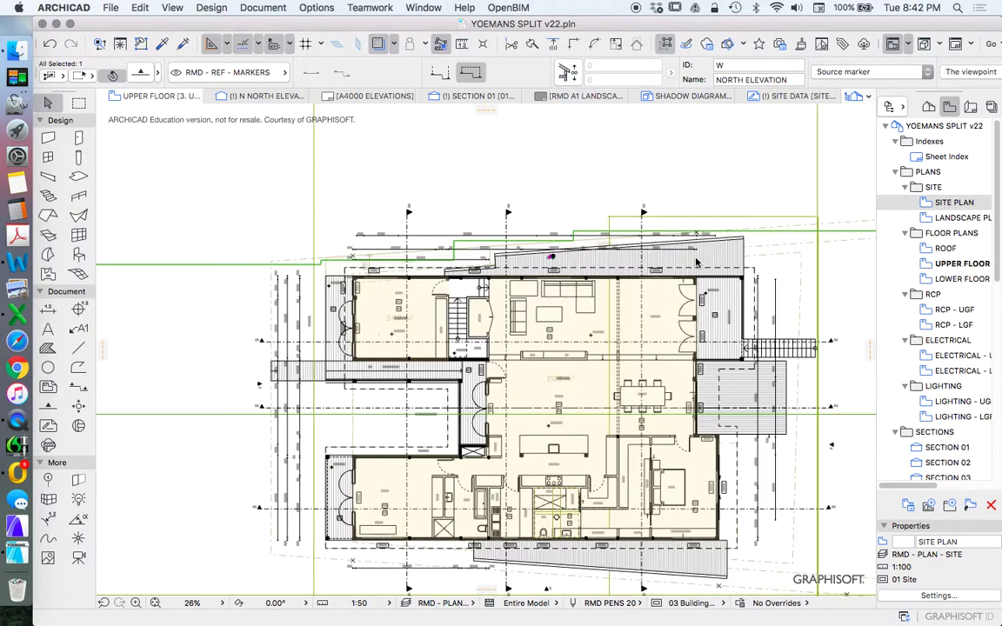
{"action": "scroll", "coordinate": [757, 253], "scroll_direction": "down", "scroll_amount": 3}
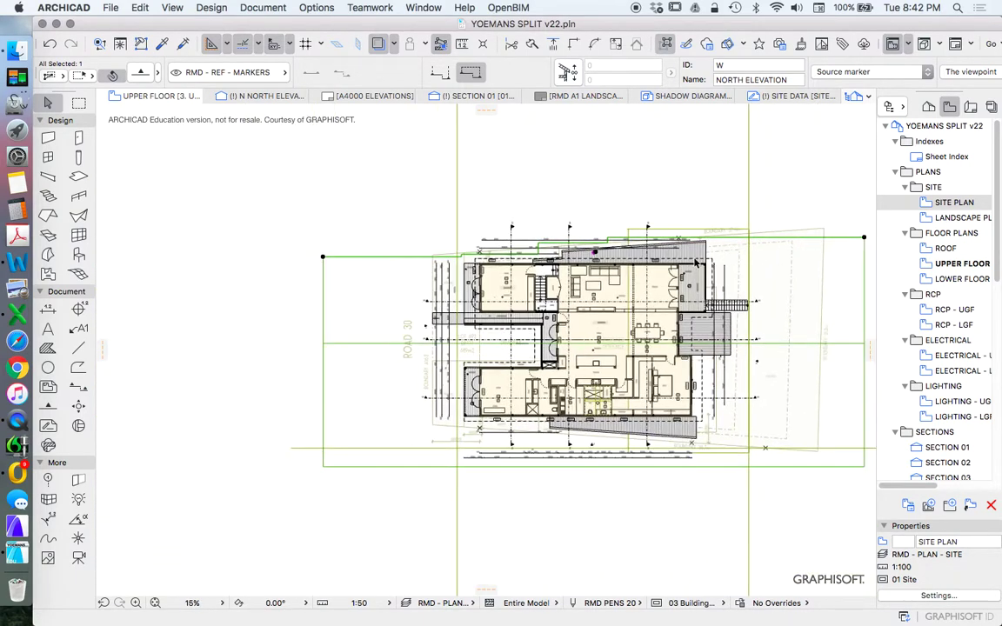
{"action": "scroll", "coordinate": [612, 255], "scroll_direction": "up", "scroll_amount": 7}
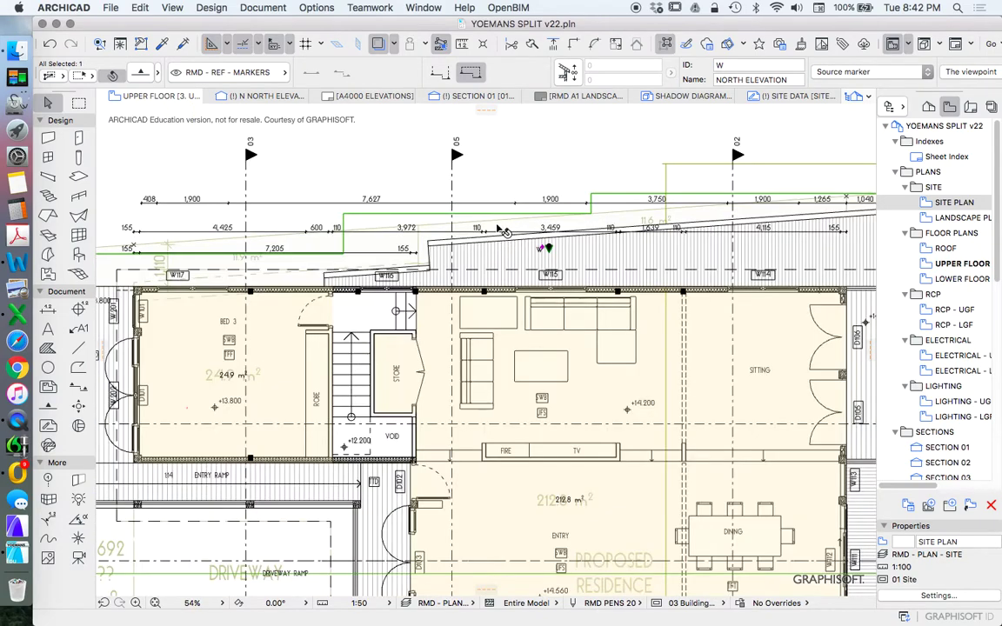
{"action": "scroll", "coordinate": [423, 229], "scroll_direction": "up", "scroll_amount": 3}
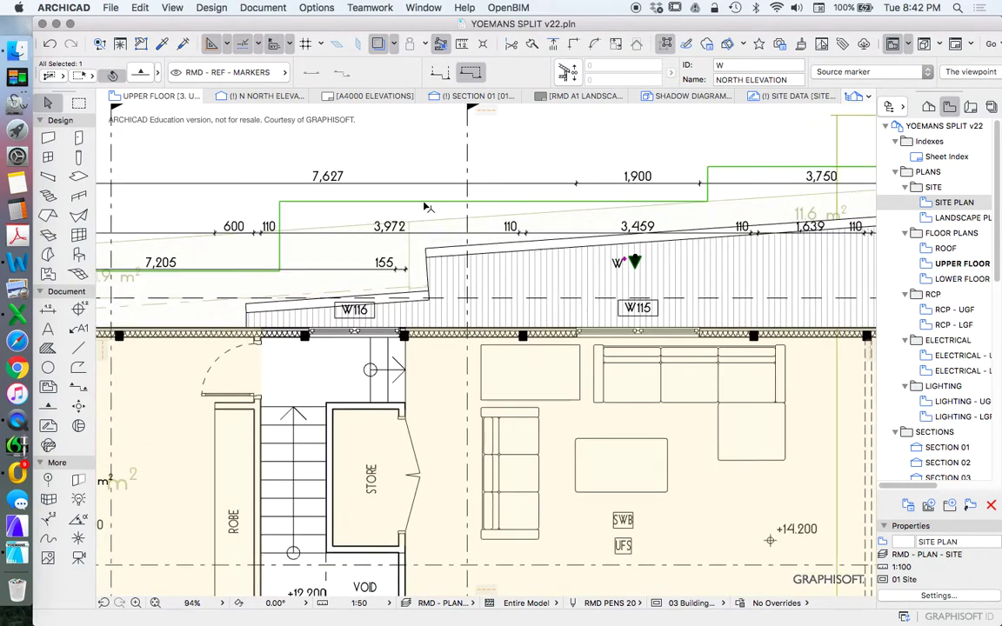
Step: Stretch the outline at its corner and move another outline segment down
{"action": "left_click", "coordinate": [491, 202]}
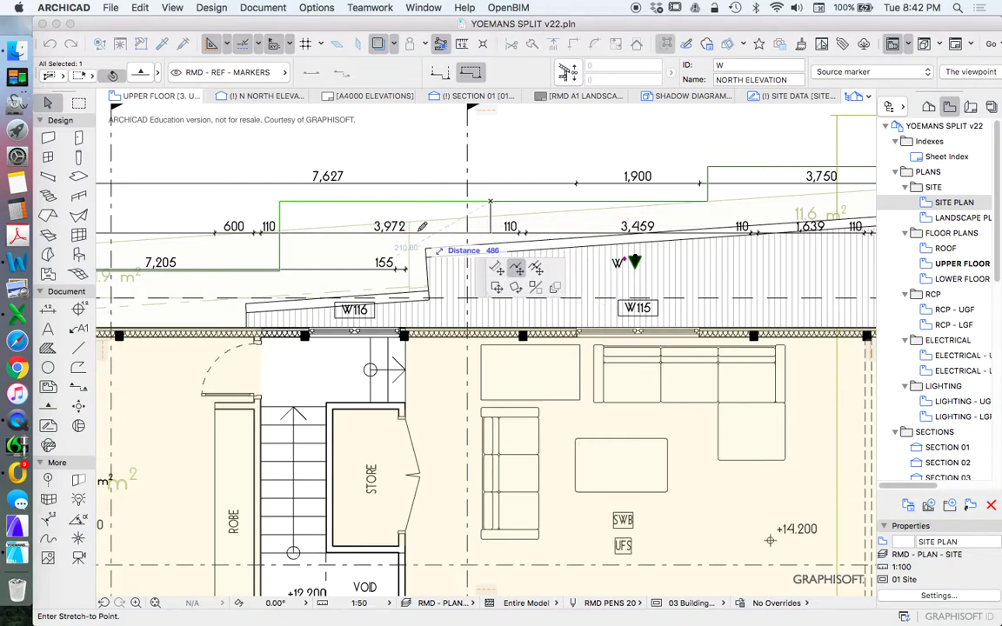
{"action": "left_click", "coordinate": [374, 233]}
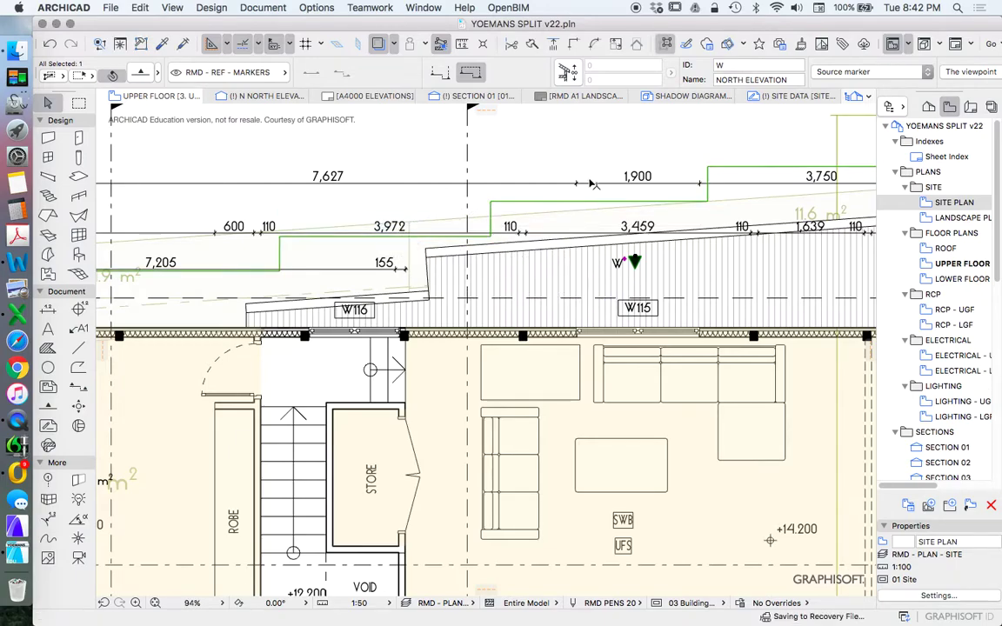
{"action": "left_click", "coordinate": [603, 201]}
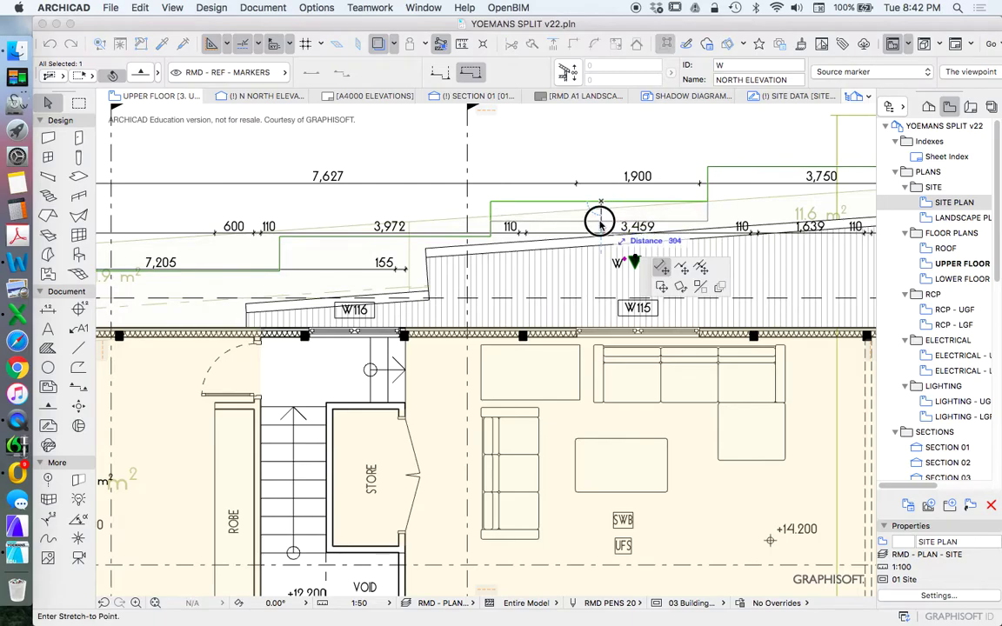
{"action": "left_click", "coordinate": [599, 220]}
{"action": "left_click", "coordinate": [709, 219]}
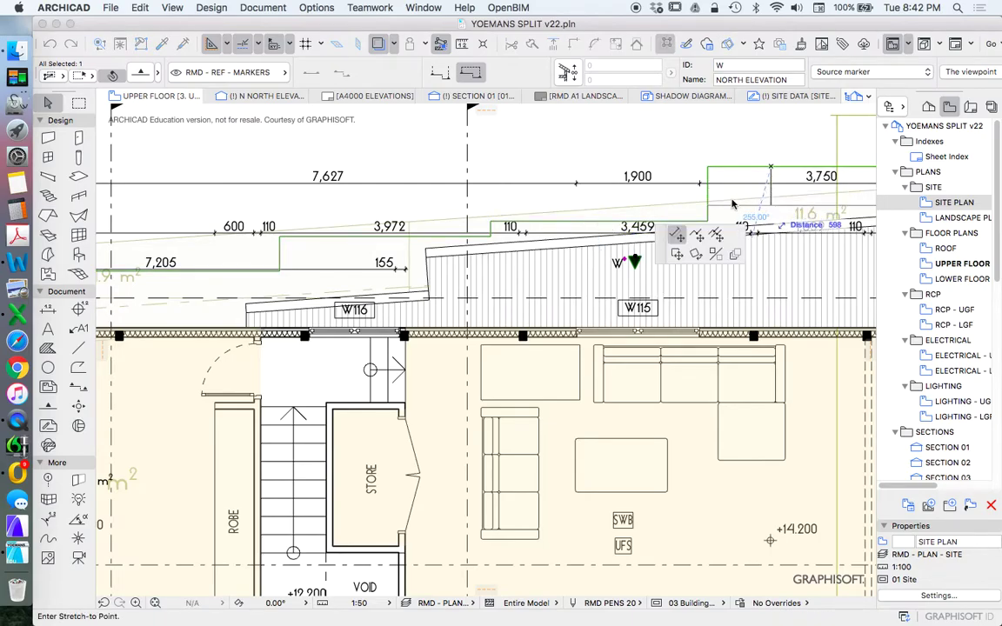
{"action": "scroll", "coordinate": [529, 203], "scroll_direction": "down", "scroll_amount": 10}
{"action": "scroll", "coordinate": [664, 200], "scroll_direction": "up", "scroll_amount": 8}
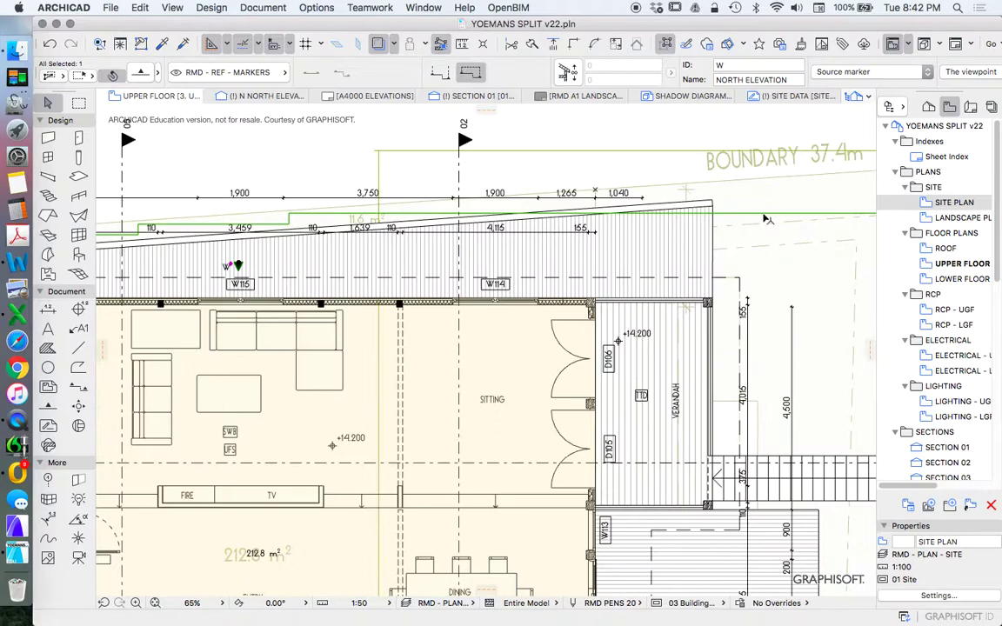
Step: Add a vertex on the outline's right side, shift it left, and stretch the boundary corner
{"action": "left_click", "coordinate": [744, 218]}
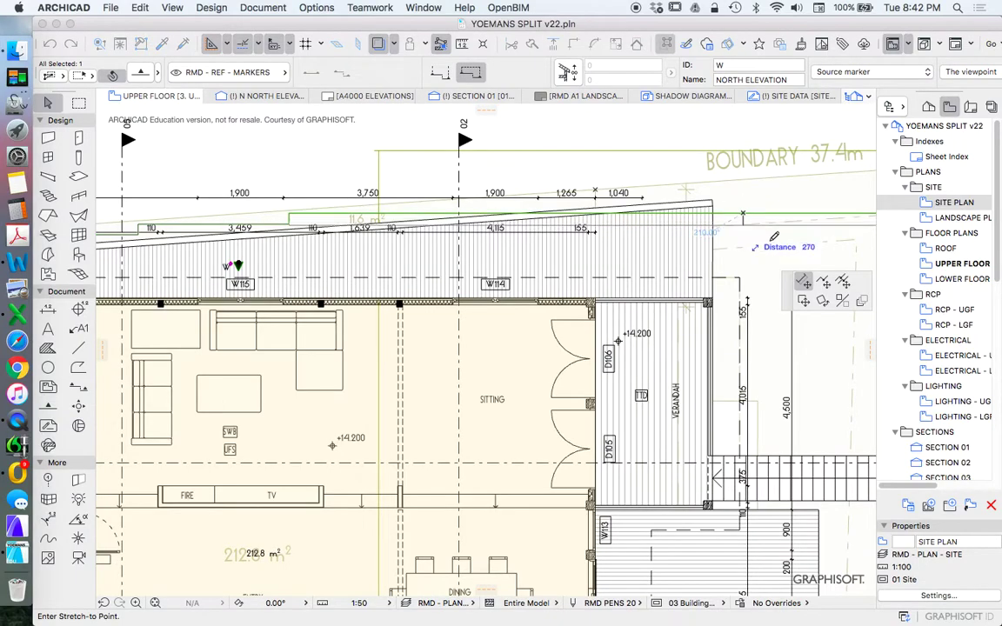
{"action": "left_click", "coordinate": [745, 194]}
{"action": "scroll", "coordinate": [748, 200], "scroll_direction": "up", "scroll_amount": 2}
{"action": "left_click", "coordinate": [742, 199]}
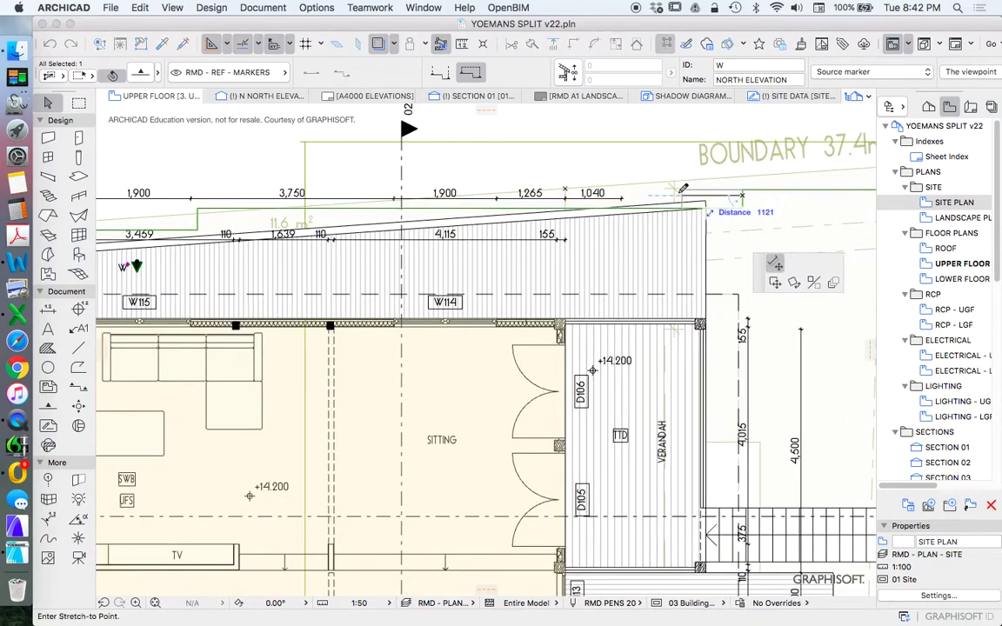
{"action": "left_click", "coordinate": [565, 195]}
{"action": "scroll", "coordinate": [191, 216], "scroll_direction": "up", "scroll_amount": 3}
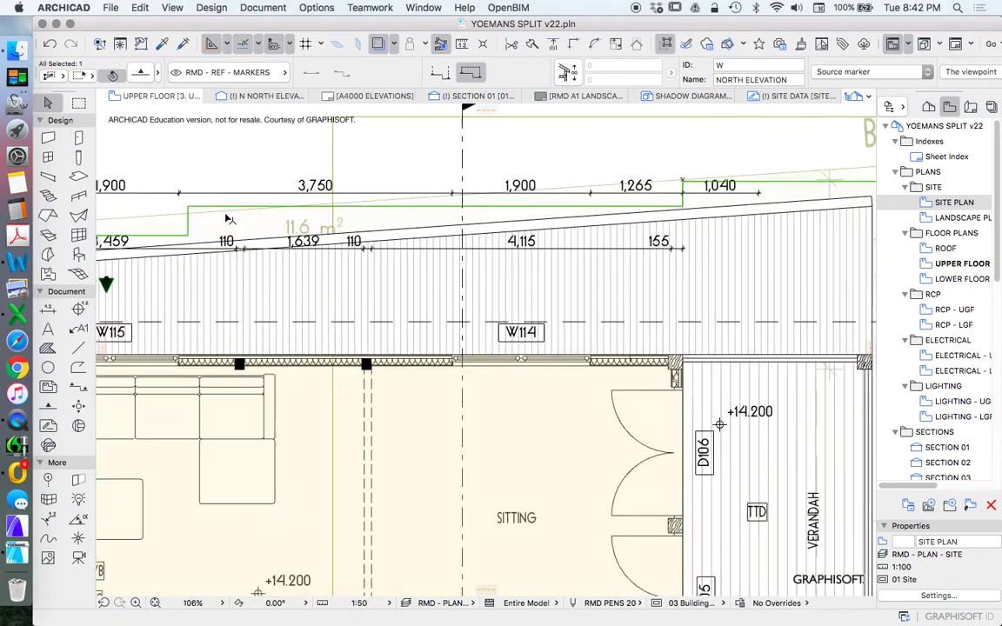
{"action": "left_click", "coordinate": [407, 202]}
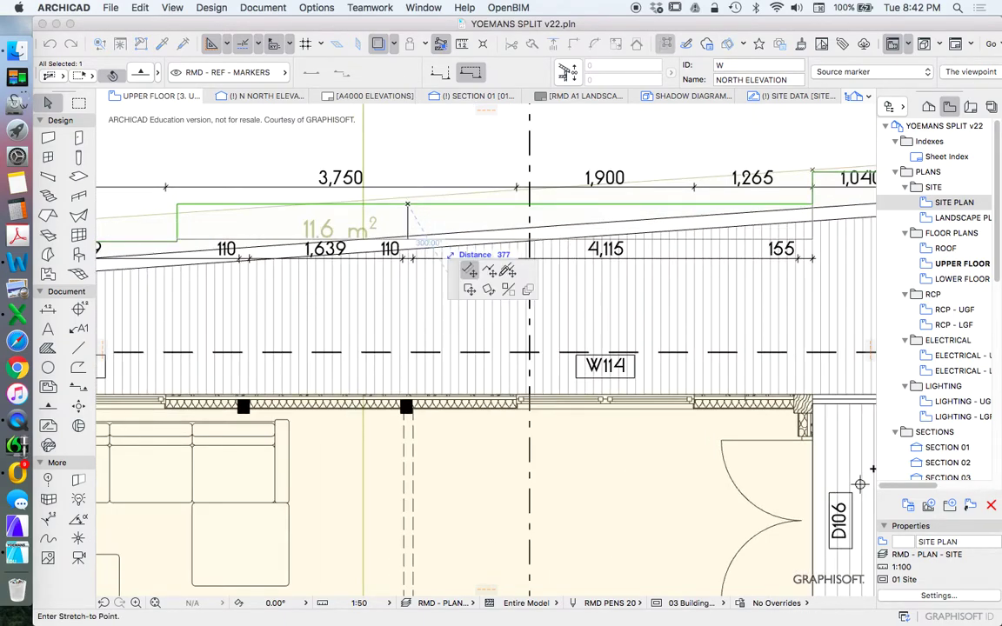
{"action": "left_click", "coordinate": [405, 224]}
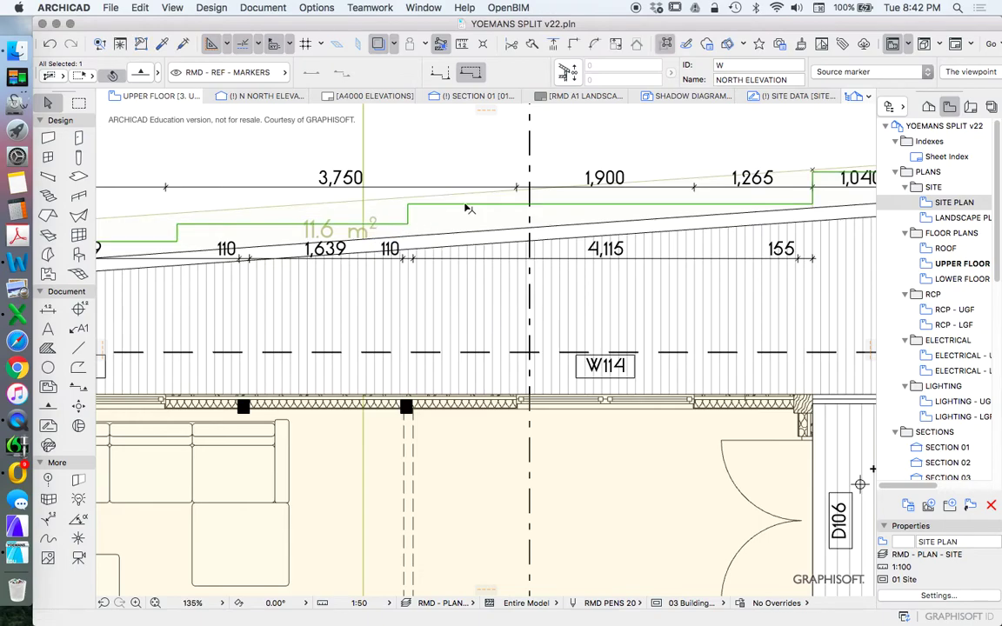
{"action": "scroll", "coordinate": [633, 238], "scroll_direction": "down", "scroll_amount": 5}
{"action": "scroll", "coordinate": [633, 237], "scroll_direction": "down", "scroll_amount": 5}
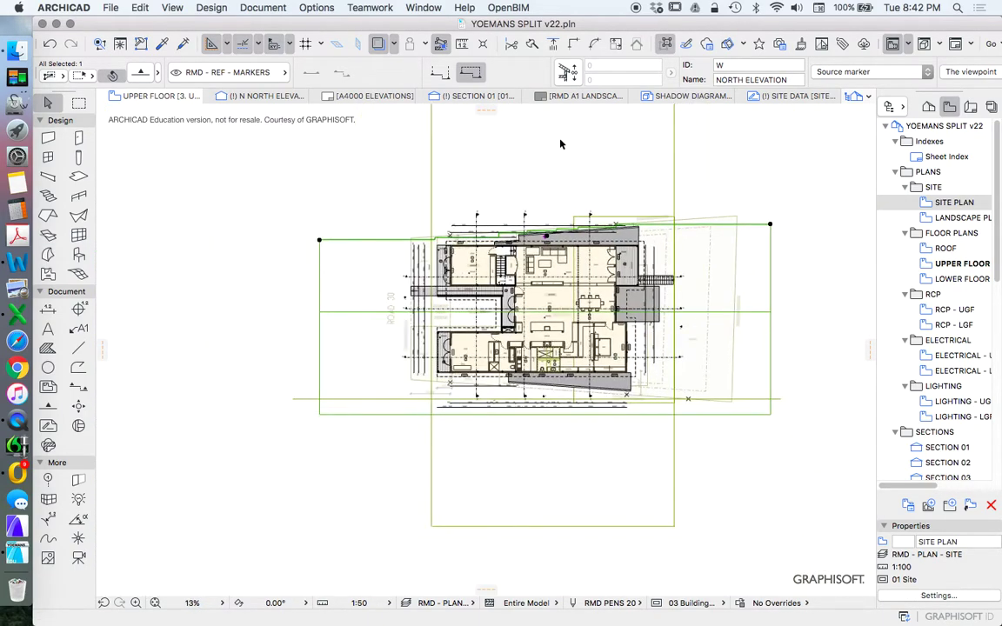
Step: Open the W North Elevation with current view settings
{"action": "right_click", "coordinate": [561, 144]}
{"action": "left_click", "coordinate": [609, 181]}
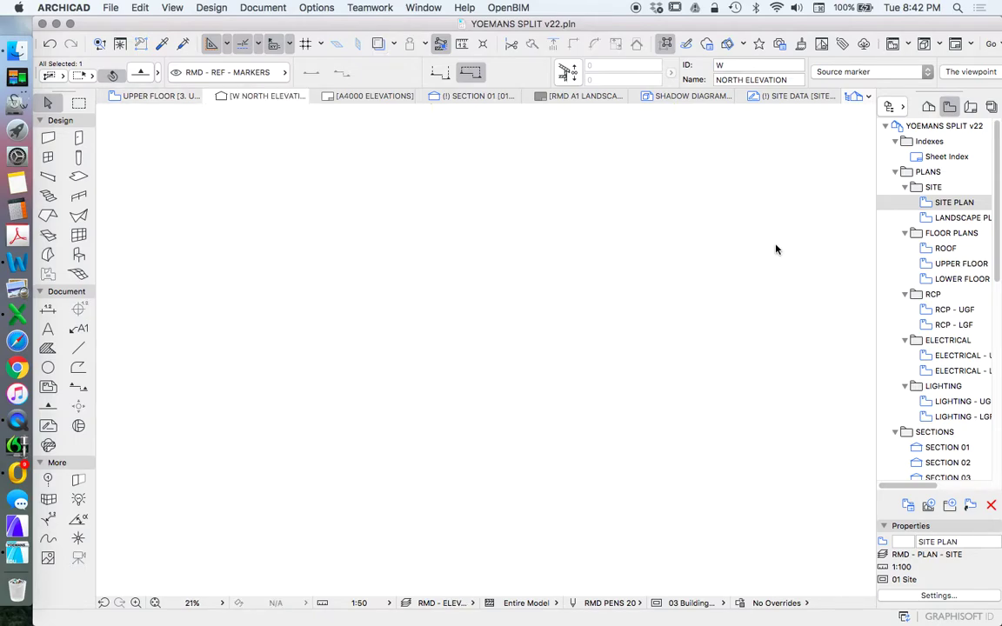
{"action": "scroll", "coordinate": [561, 293], "scroll_direction": "up", "scroll_amount": 10}
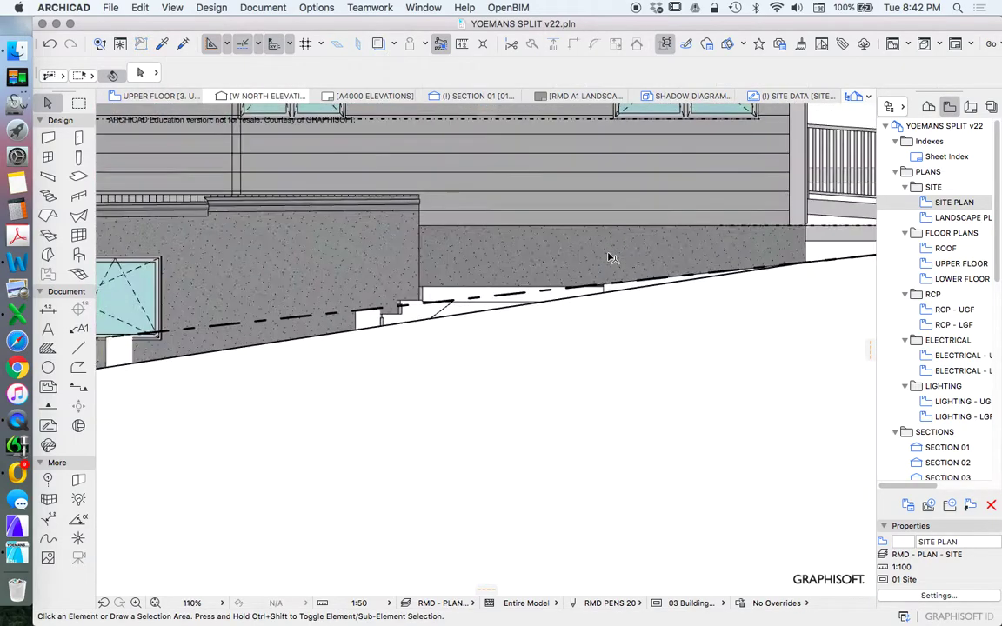
{"action": "scroll", "coordinate": [611, 259], "scroll_direction": "up", "scroll_amount": 1}
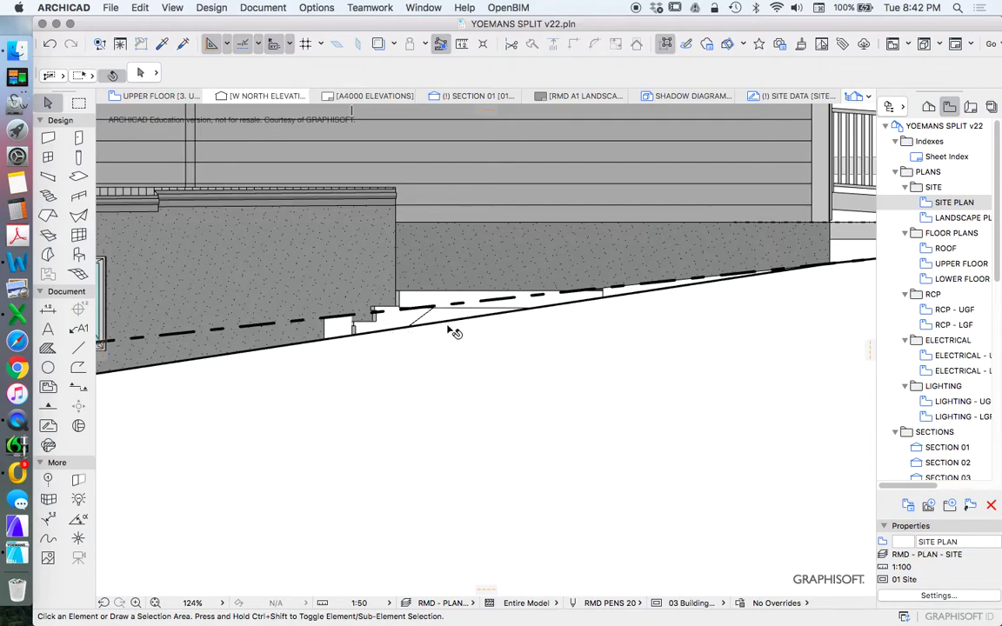
Step: Select the sloped ground fill under the house and start moving it with Drag
{"action": "left_click", "coordinate": [453, 331]}
{"action": "scroll", "coordinate": [447, 329], "scroll_direction": "down", "scroll_amount": 10}
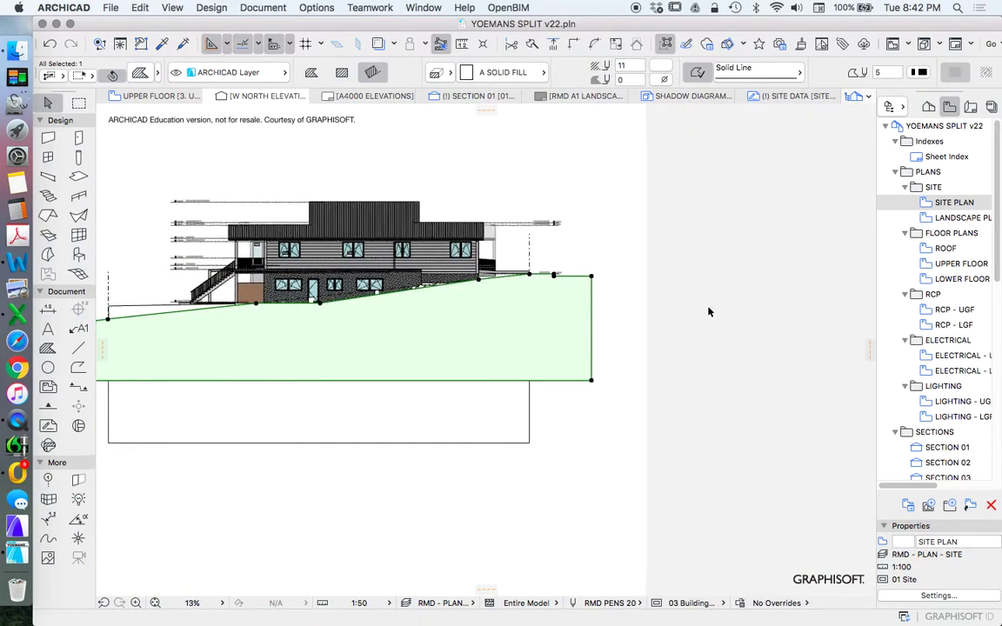
{"action": "scroll", "coordinate": [522, 340], "scroll_direction": "up", "scroll_amount": 2}
{"action": "key", "text": "Escape"}
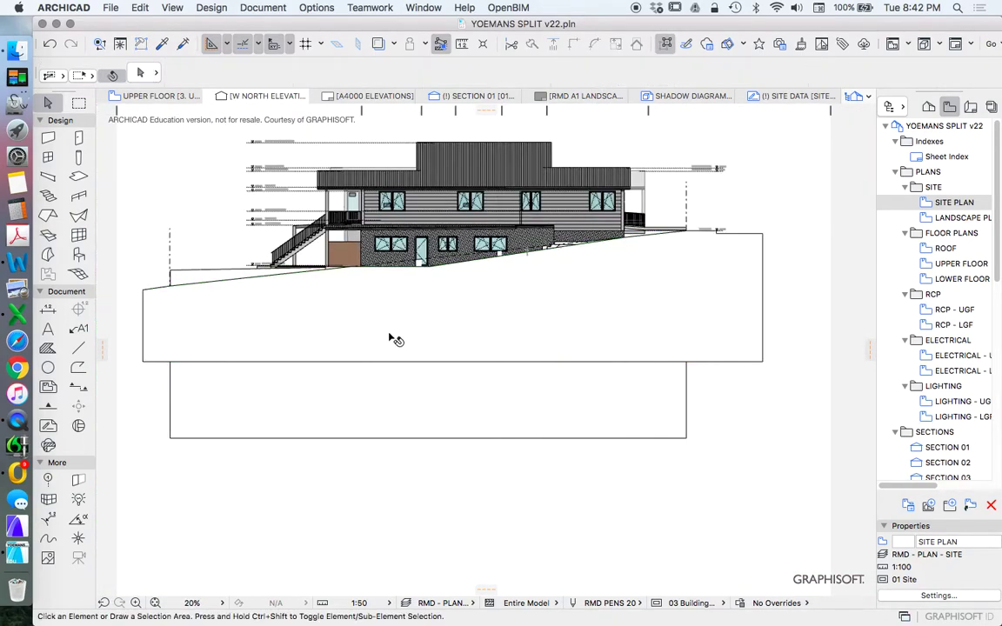
{"action": "left_click", "coordinate": [393, 340]}
{"action": "right_click", "coordinate": [547, 311]}
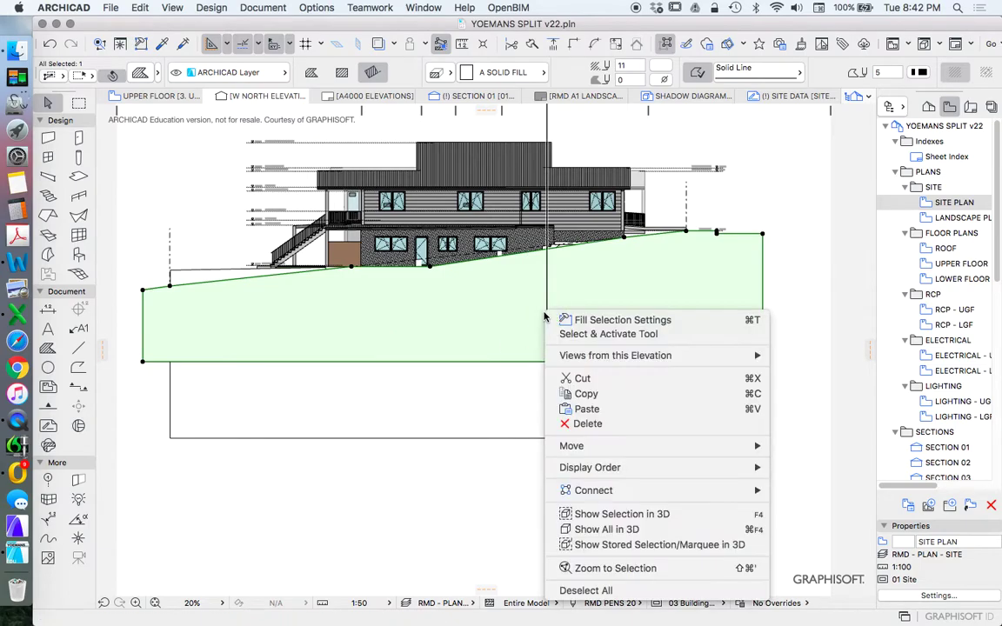
{"action": "mouse_move", "coordinate": [621, 446]}
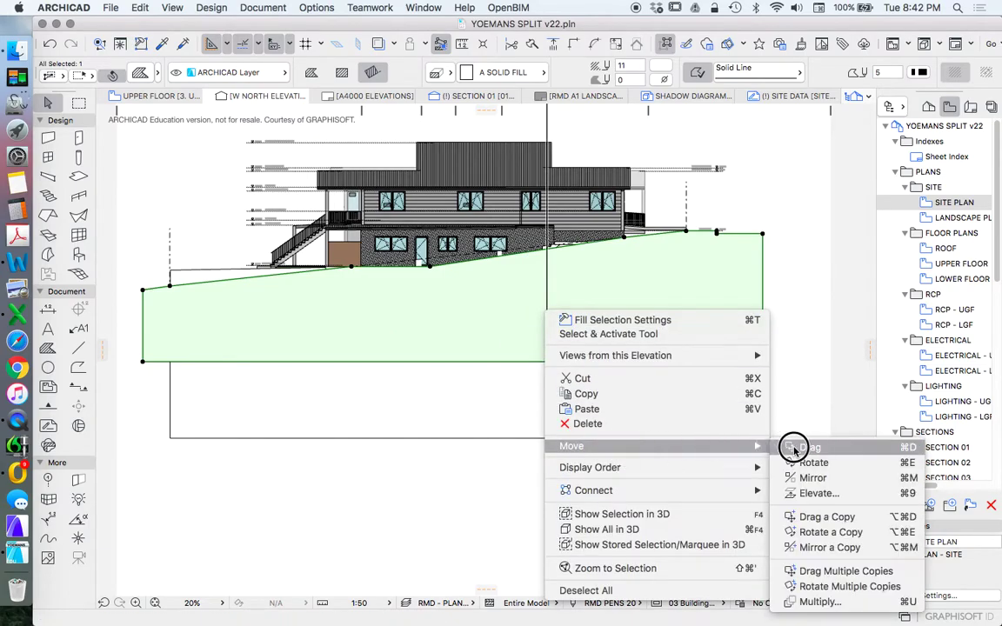
{"action": "left_click", "coordinate": [794, 449]}
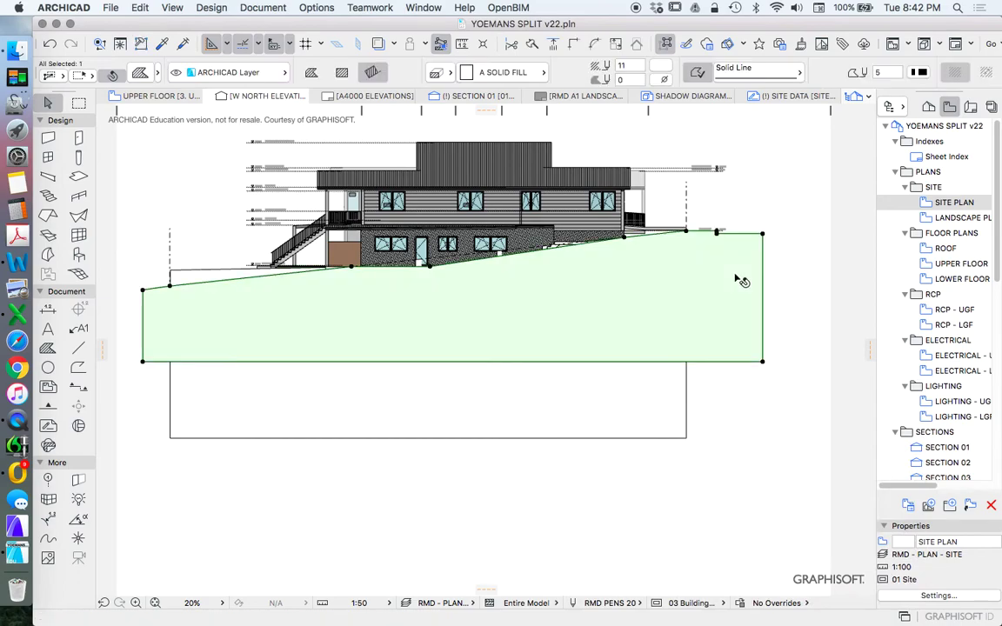
Step: Zoom in around the stair and select the terrain mesh beneath it to inspect it
{"action": "key", "text": "Escape"}
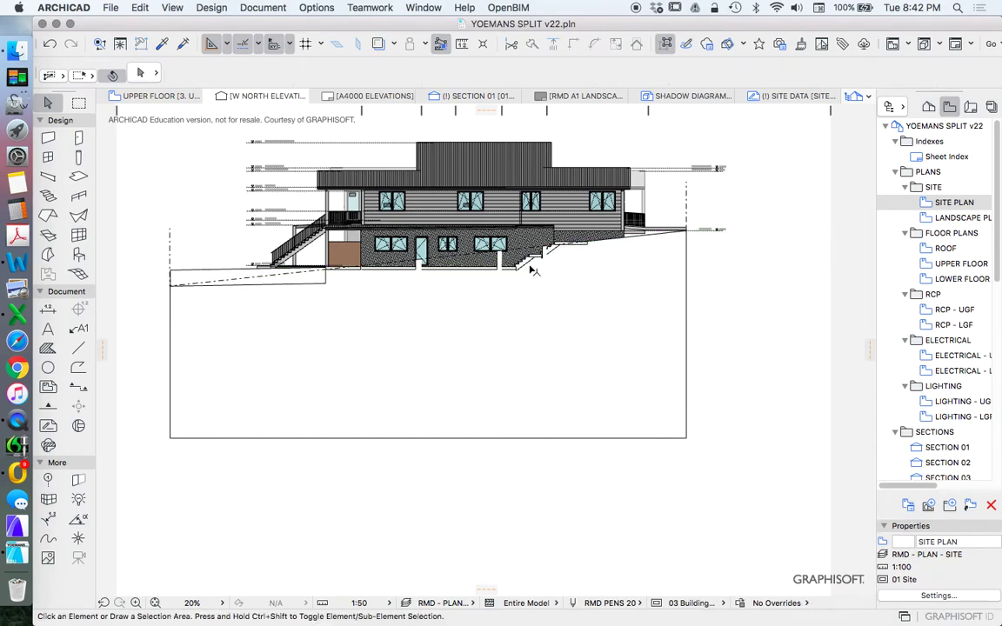
{"action": "scroll", "coordinate": [557, 254], "scroll_direction": "up", "scroll_amount": 5}
{"action": "scroll", "coordinate": [435, 331], "scroll_direction": "up", "scroll_amount": 6}
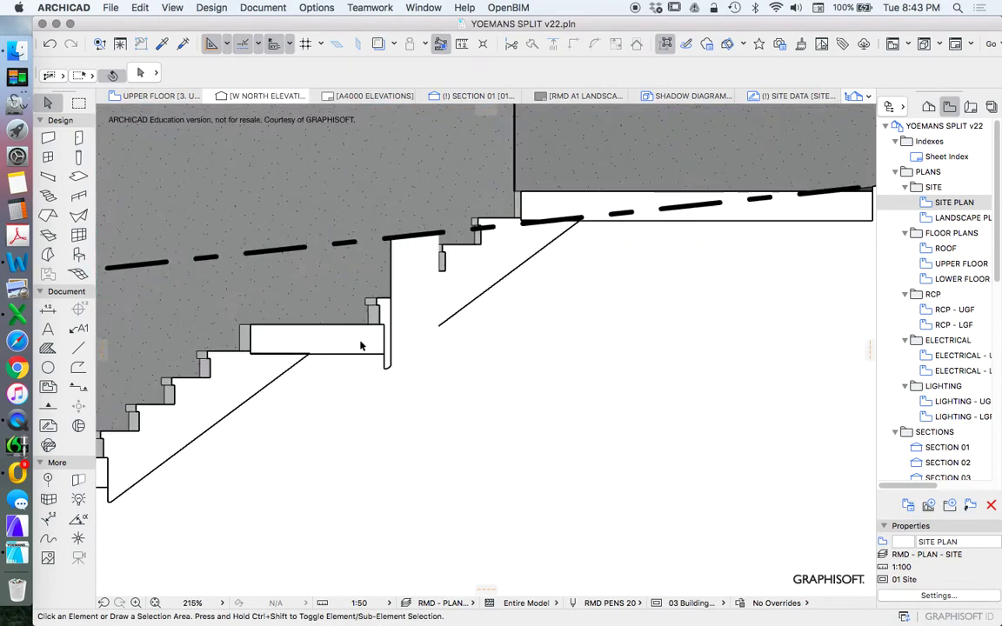
{"action": "left_click", "coordinate": [388, 401]}
{"action": "scroll", "coordinate": [459, 342], "scroll_direction": "down", "scroll_amount": 3}
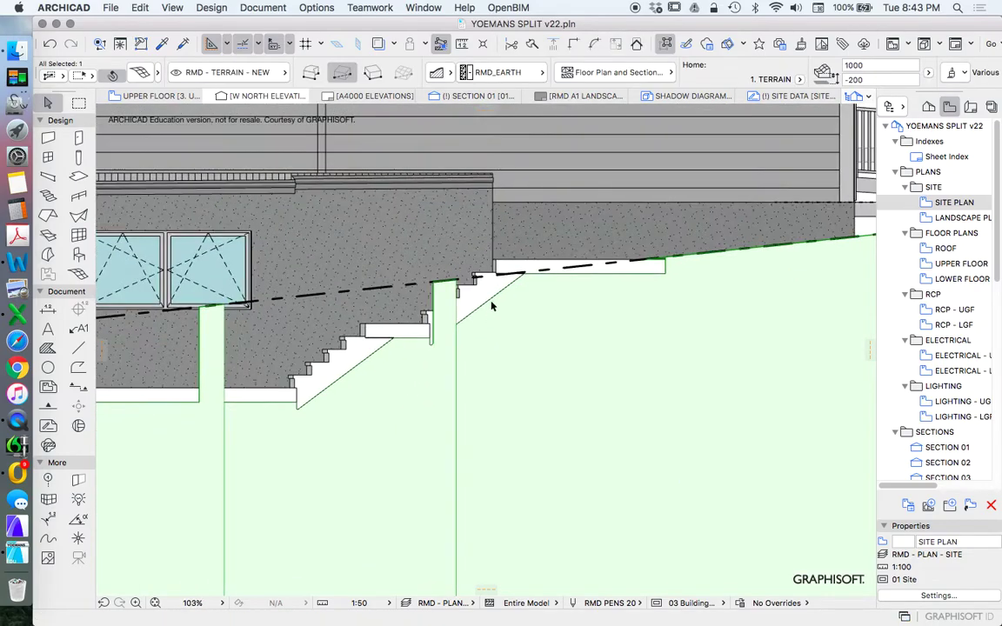
{"action": "scroll", "coordinate": [516, 305], "scroll_direction": "down", "scroll_amount": 3}
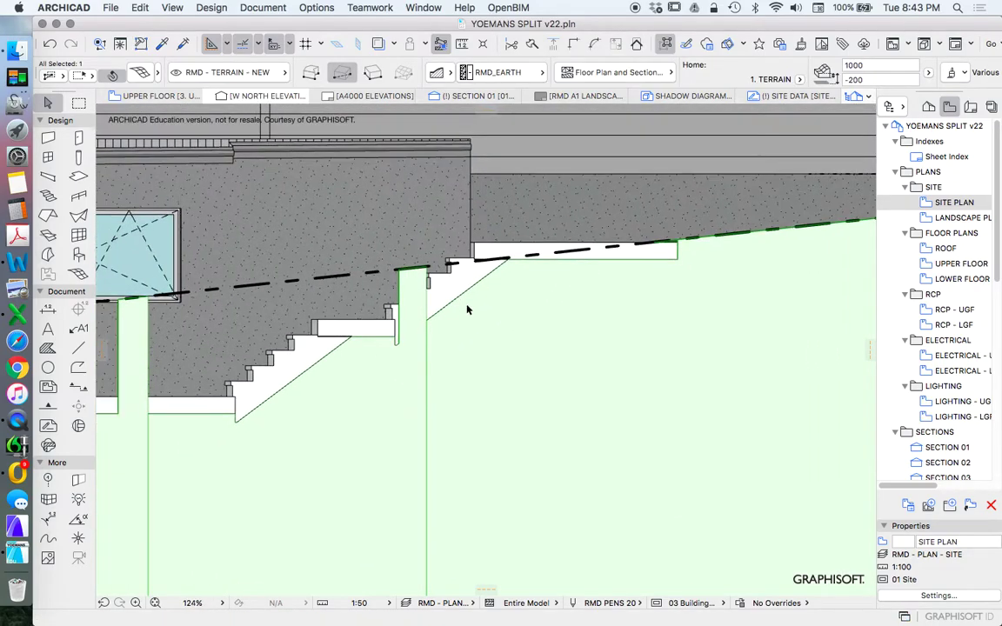
{"action": "scroll", "coordinate": [487, 306], "scroll_direction": "down", "scroll_amount": 7}
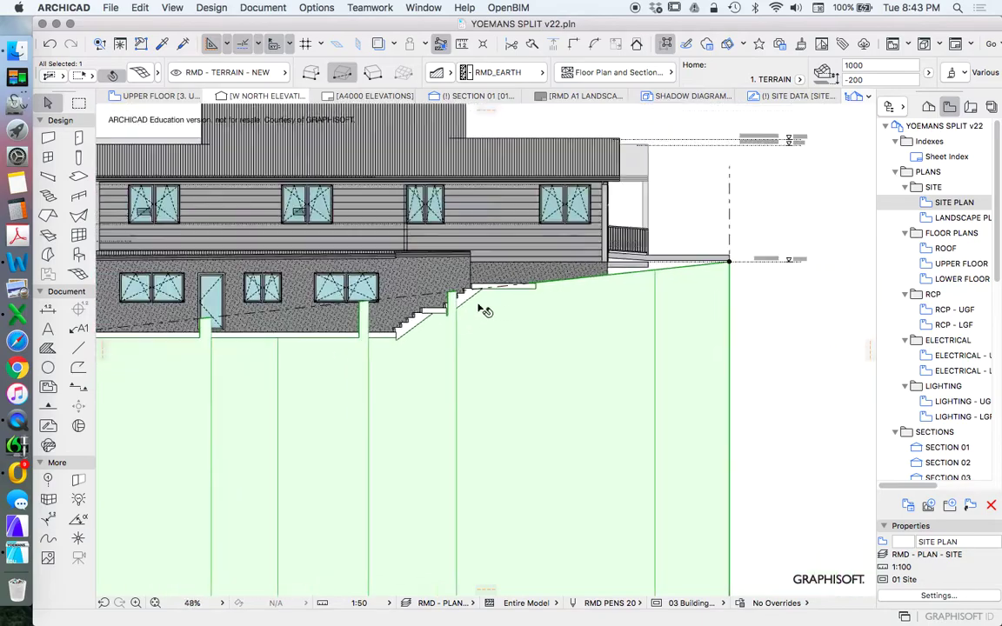
{"action": "left_click", "coordinate": [685, 197]}
Step: Undo with Cmd+Z to bring back the ground fill, redoing once to compare with and without it
{"action": "scroll", "coordinate": [359, 332], "scroll_direction": "up", "scroll_amount": 4}
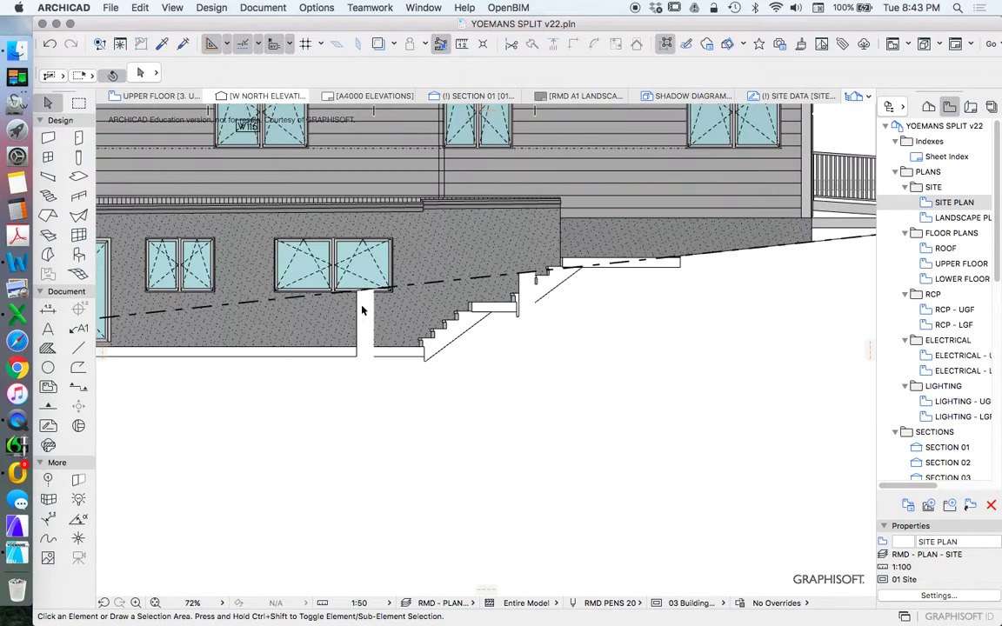
{"action": "scroll", "coordinate": [362, 316], "scroll_direction": "down", "scroll_amount": 6}
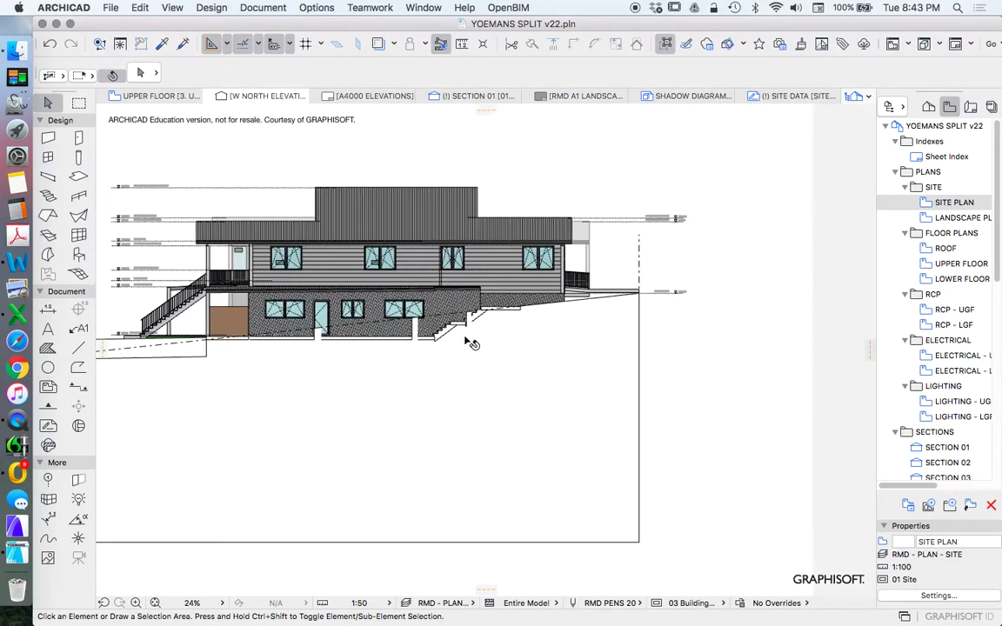
{"action": "scroll", "coordinate": [425, 341], "scroll_direction": "up", "scroll_amount": 3}
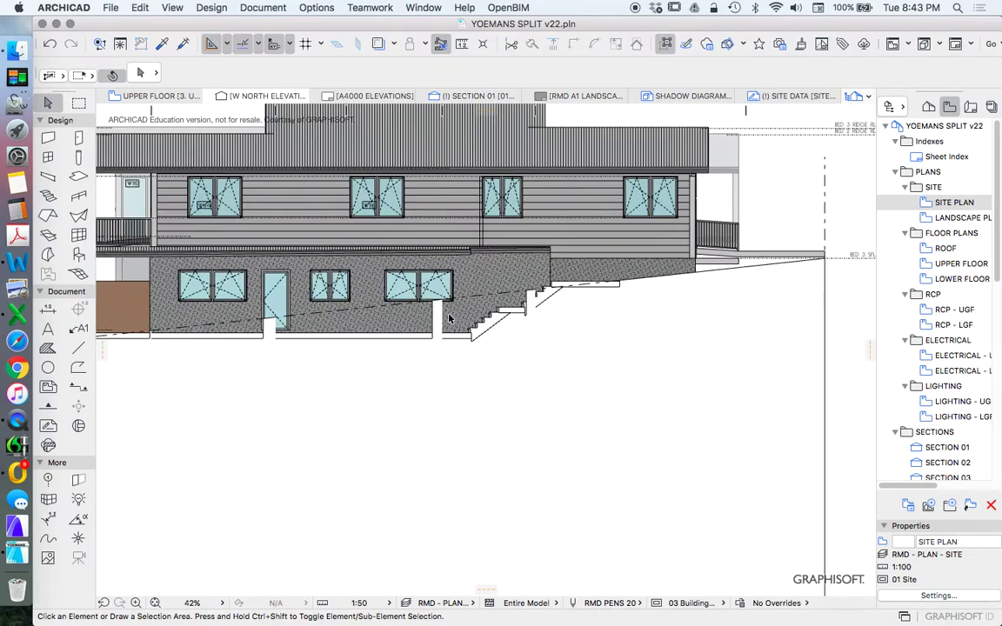
{"action": "scroll", "coordinate": [421, 331], "scroll_direction": "down", "scroll_amount": 3}
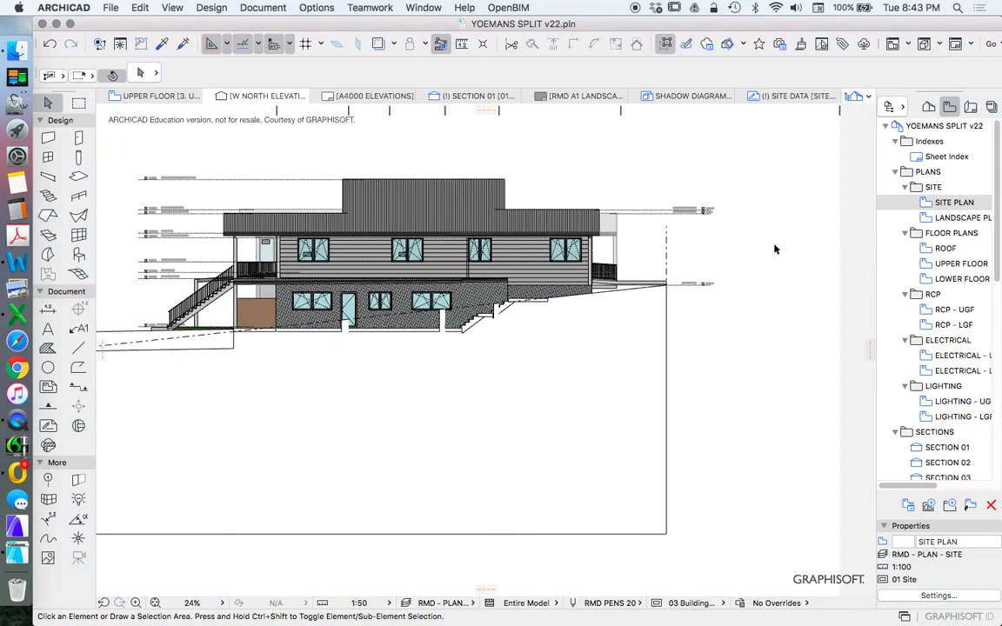
{"action": "scroll", "coordinate": [776, 264], "scroll_direction": "down", "scroll_amount": 3}
{"action": "scroll", "coordinate": [814, 306], "scroll_direction": "up", "scroll_amount": 2}
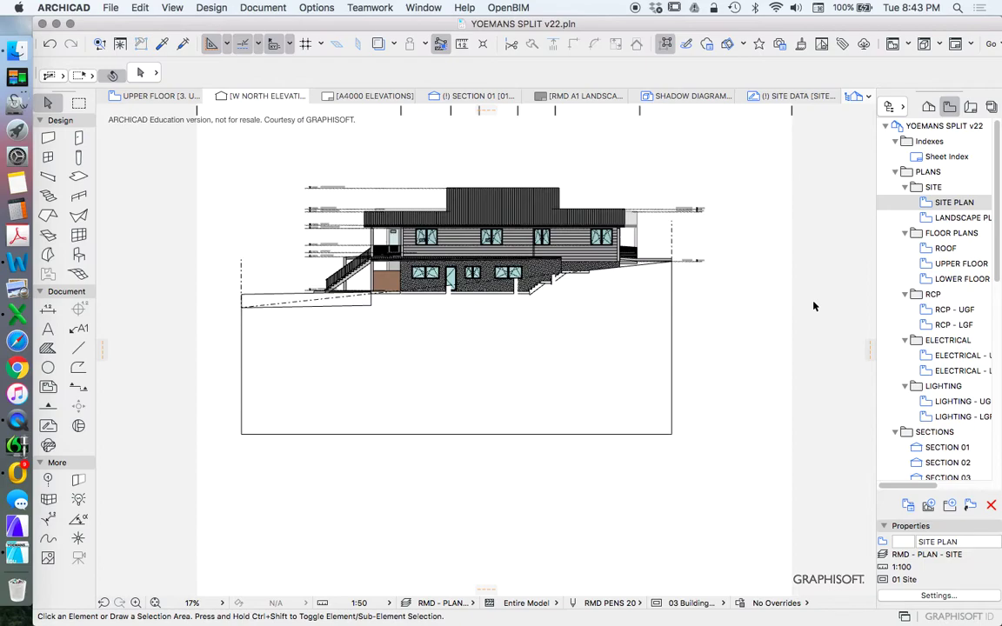
{"action": "key", "text": "super+z"}
{"action": "key", "text": "super+z"}
{"action": "key", "text": "super+shift+z"}
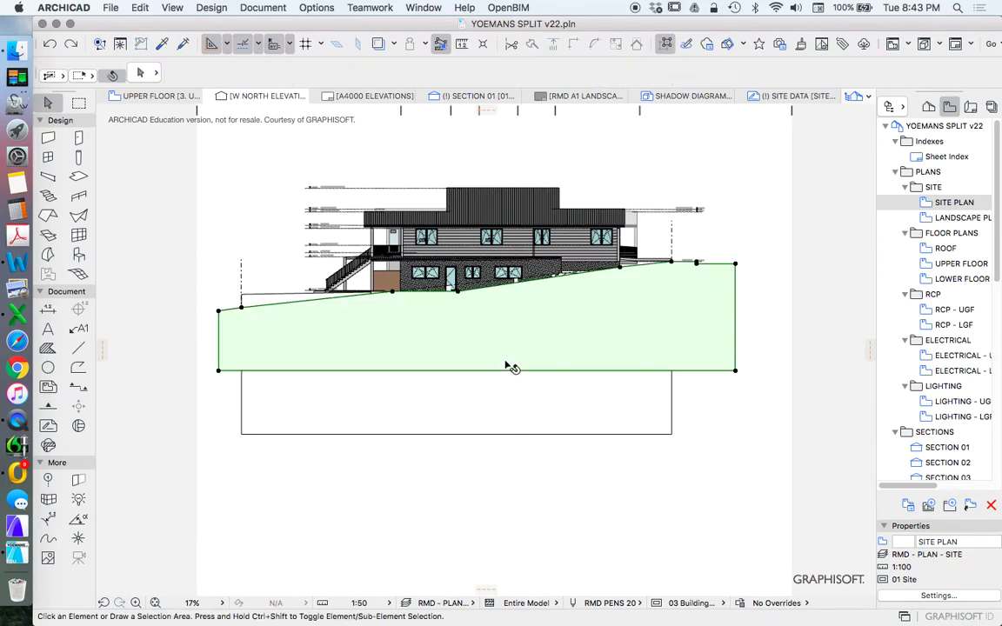
{"action": "scroll", "coordinate": [398, 326], "scroll_direction": "up", "scroll_amount": 3}
{"action": "scroll", "coordinate": [405, 291], "scroll_direction": "down", "scroll_amount": 3}
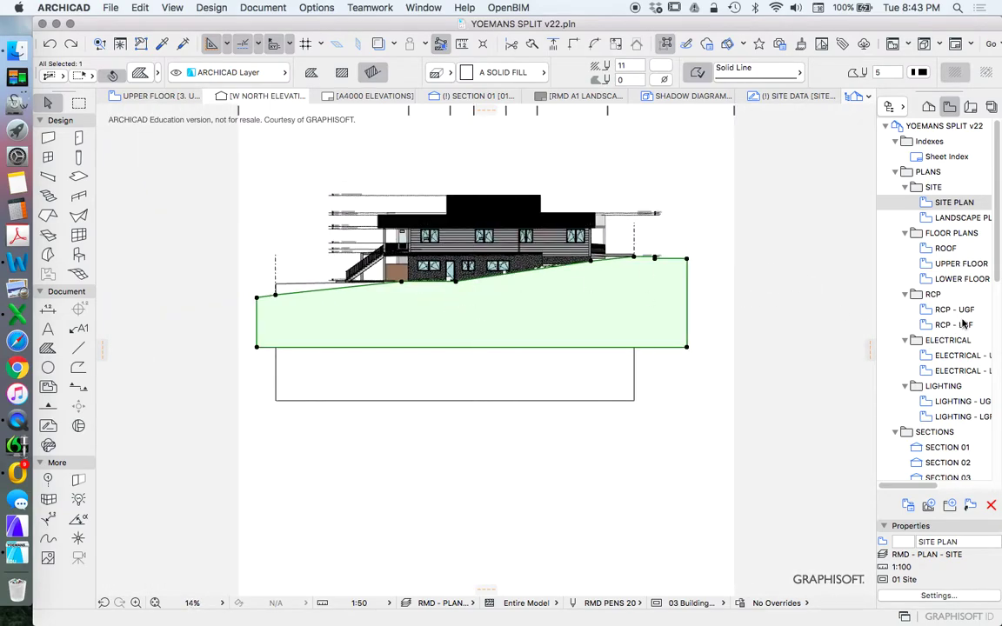
Step: Open the North Elevation and delete the rectangular fill below the building
{"action": "scroll", "coordinate": [966, 351], "scroll_direction": "down", "scroll_amount": 5}
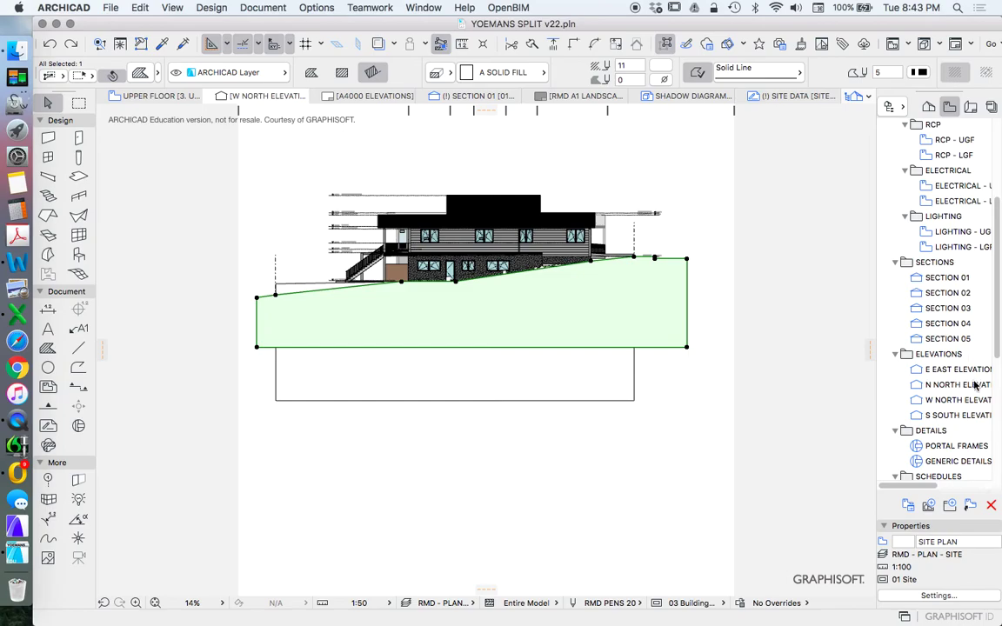
{"action": "double_click", "coordinate": [933, 389]}
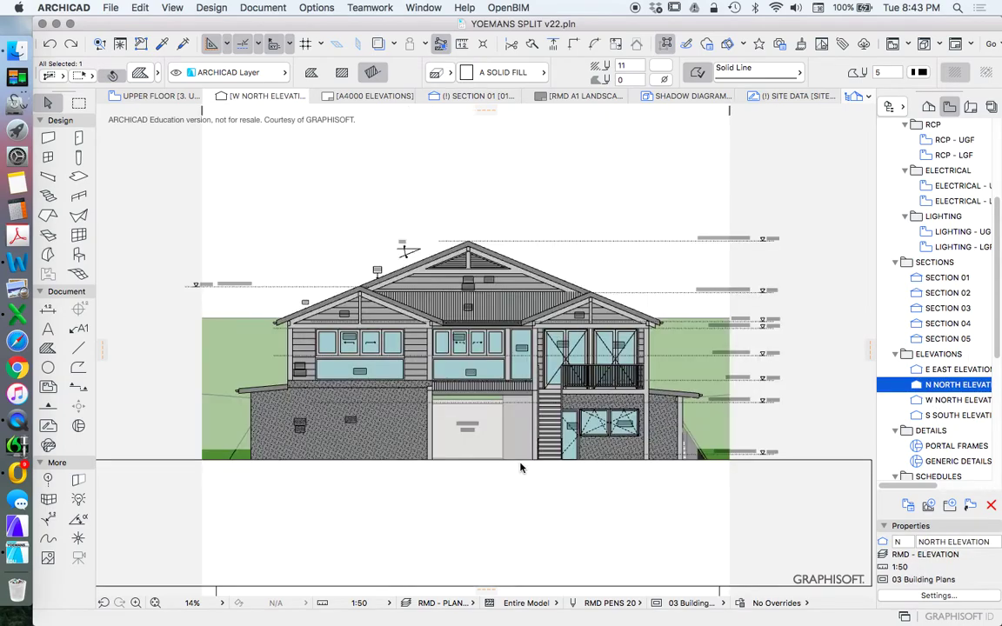
{"action": "left_click", "coordinate": [753, 458]}
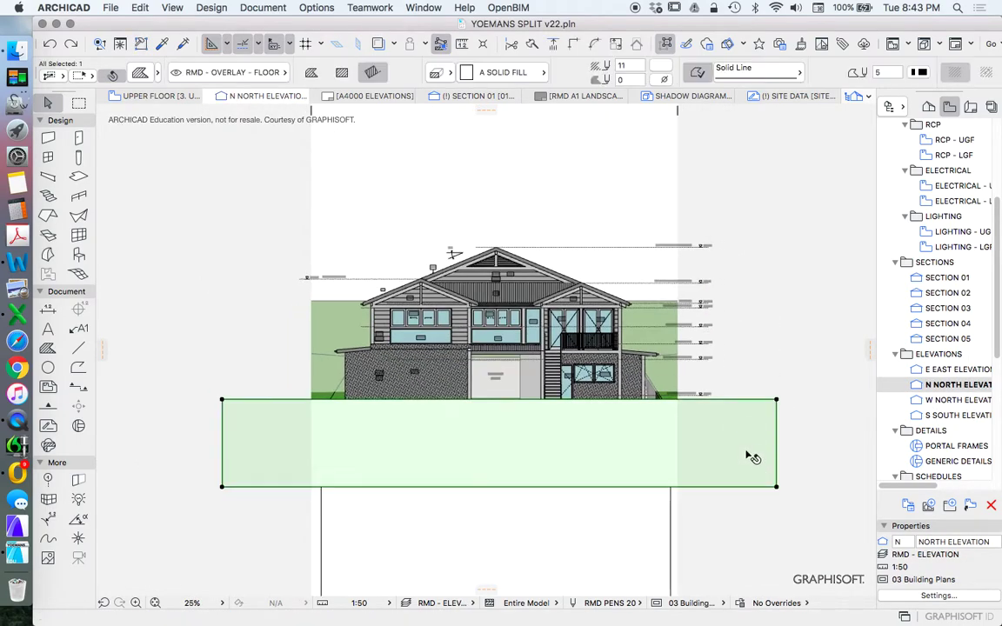
{"action": "key", "text": "Delete"}
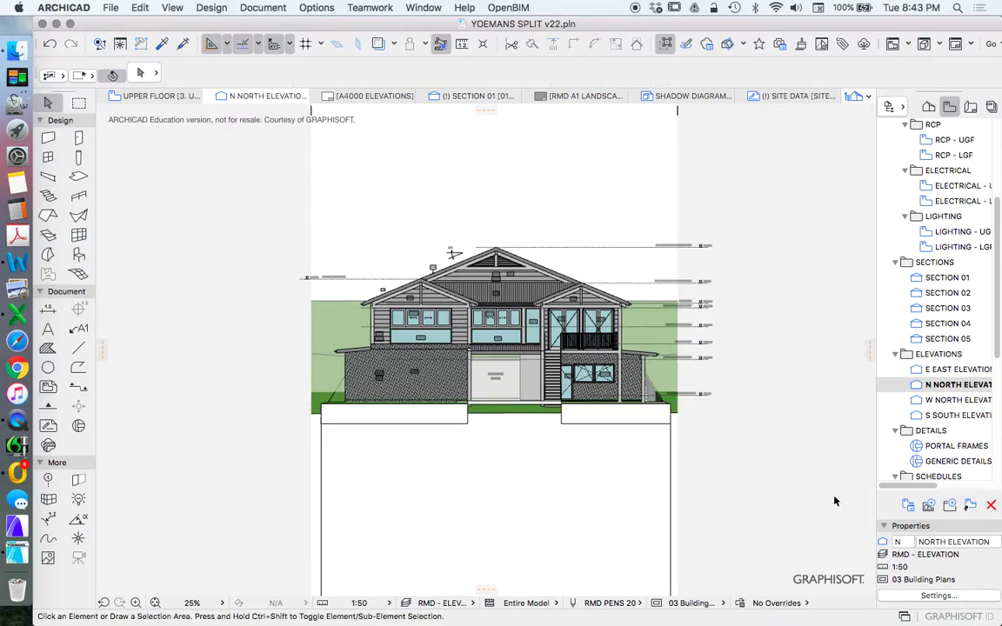
Step: Inspect the terrain mesh and fills under the house, then undo to restore the deleted fill
{"action": "left_click", "coordinate": [454, 450]}
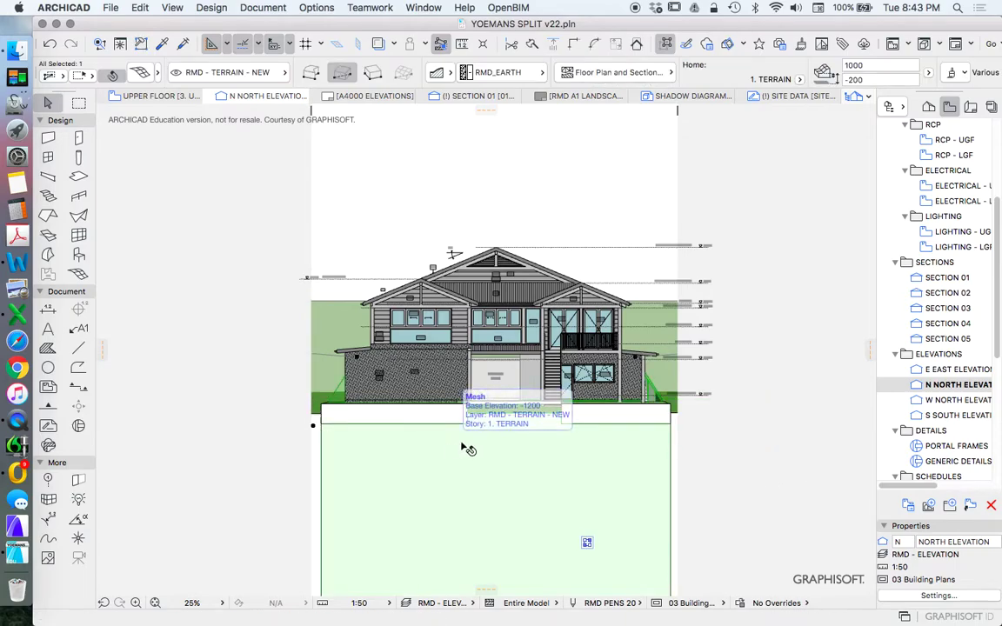
{"action": "scroll", "coordinate": [526, 435], "scroll_direction": "up", "scroll_amount": 4}
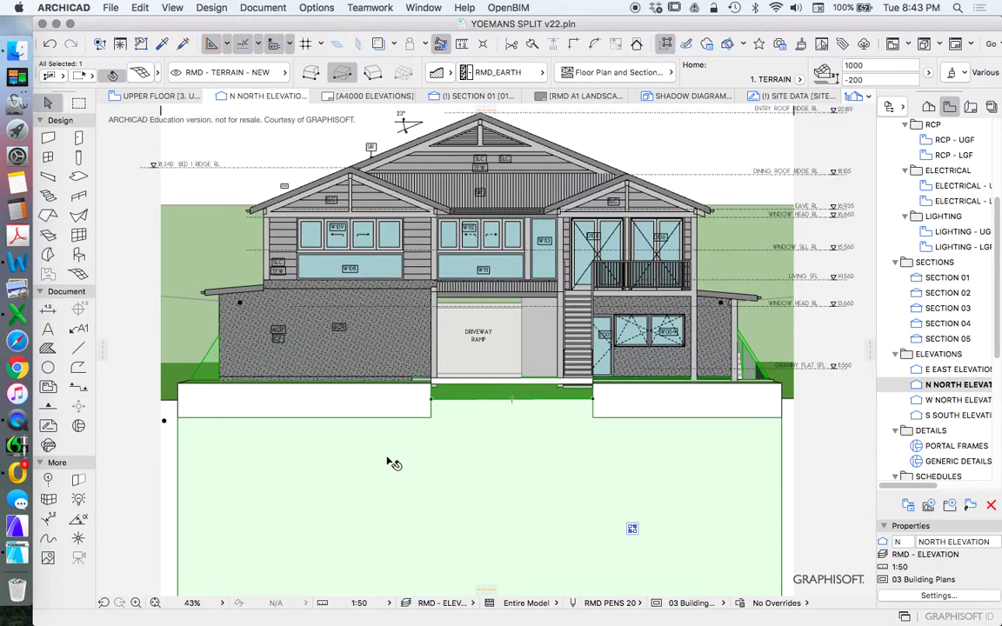
{"action": "left_click", "coordinate": [351, 408]}
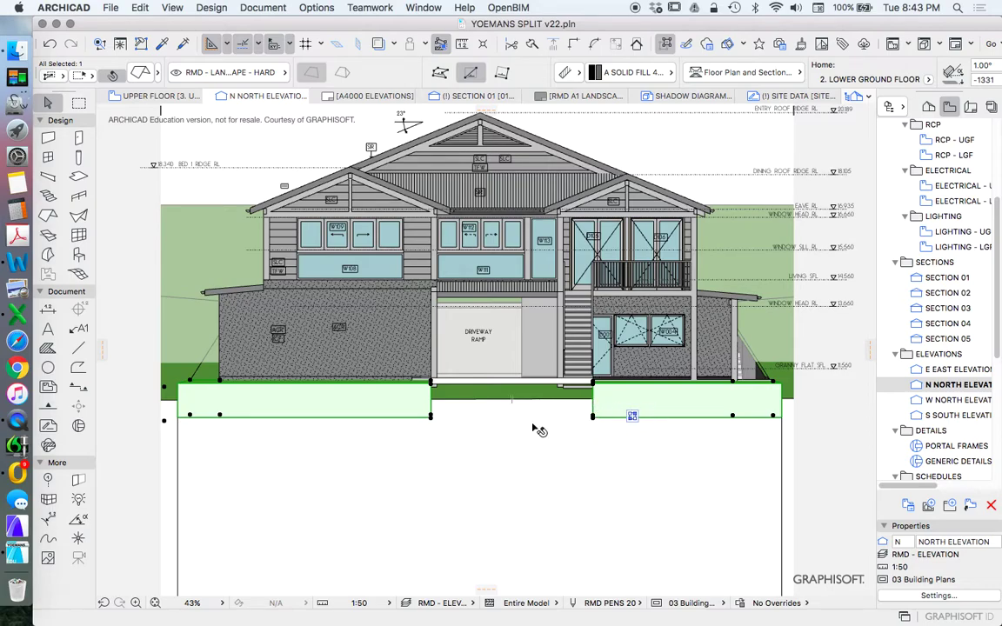
{"action": "left_click", "coordinate": [513, 439]}
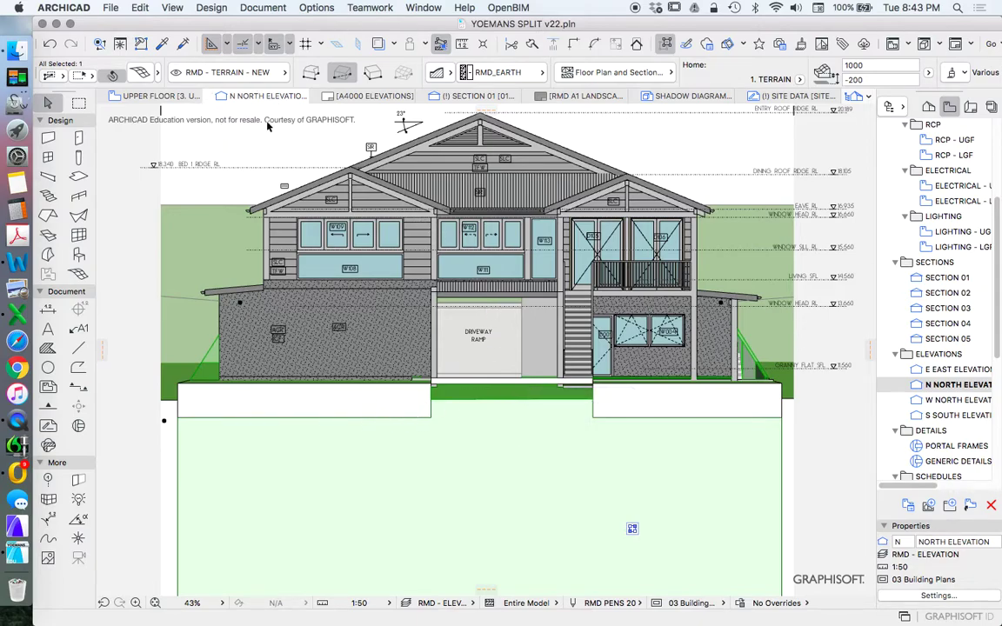
{"action": "scroll", "coordinate": [335, 279], "scroll_direction": "down", "scroll_amount": 3}
{"action": "left_click", "coordinate": [783, 299]}
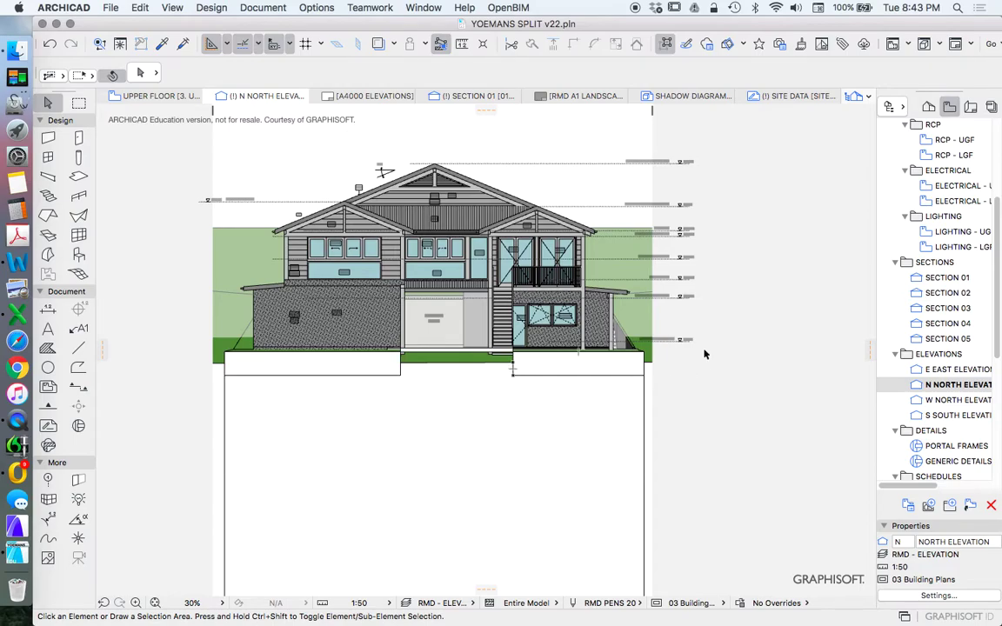
{"action": "scroll", "coordinate": [387, 393], "scroll_direction": "up", "scroll_amount": 3}
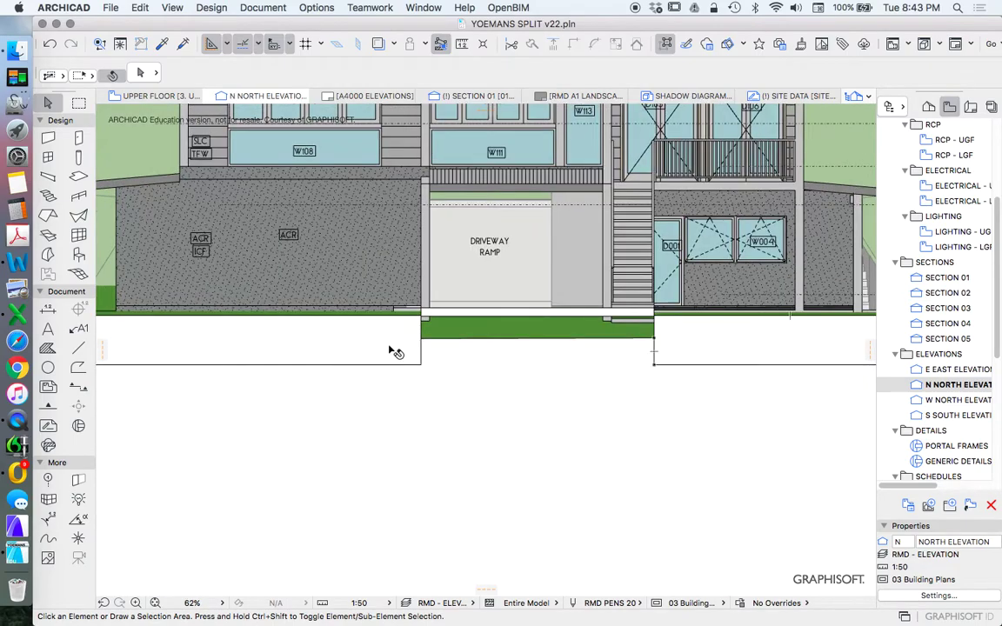
{"action": "scroll", "coordinate": [404, 332], "scroll_direction": "down", "scroll_amount": 4}
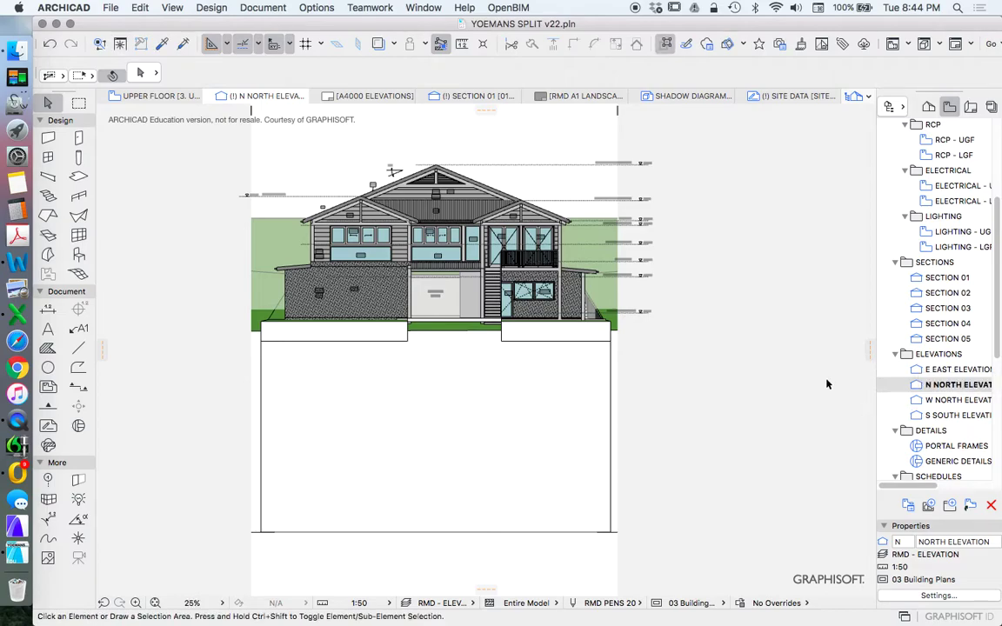
{"action": "key", "text": "super+z"}
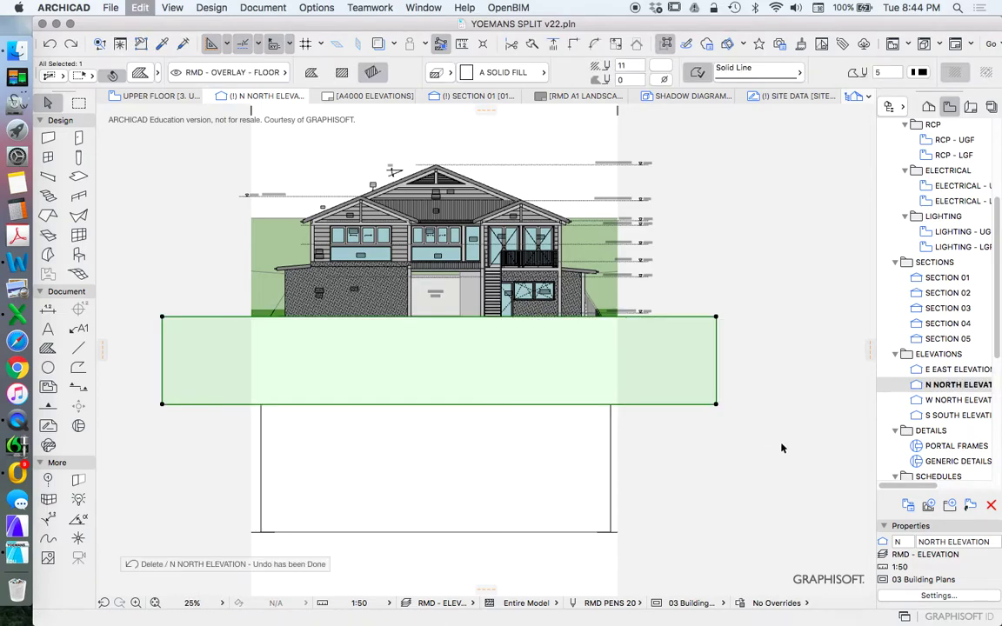
{"action": "left_click", "coordinate": [714, 446]}
{"action": "scroll", "coordinate": [313, 329], "scroll_direction": "up", "scroll_amount": 2}
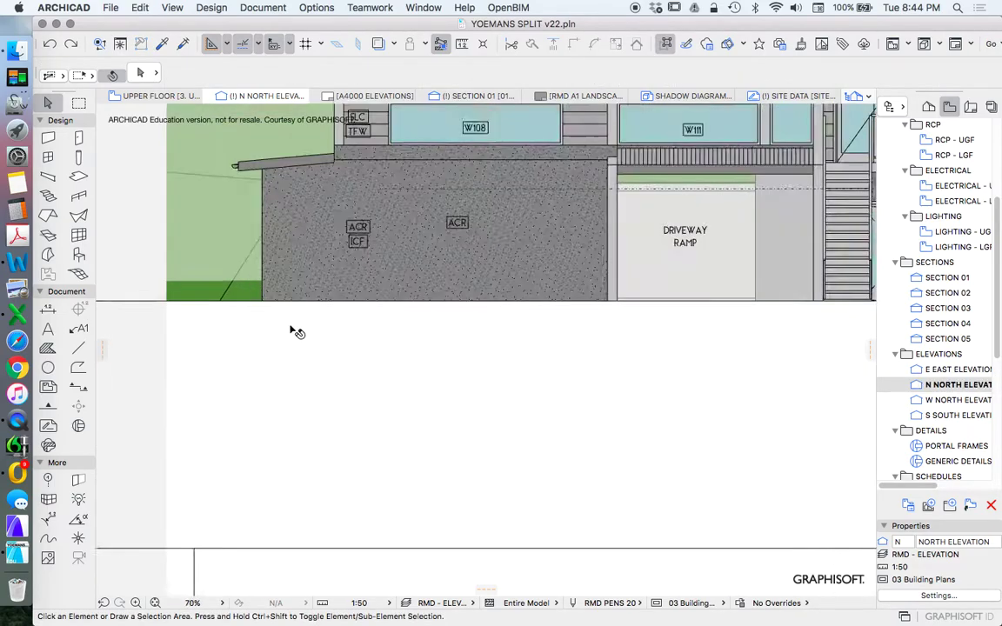
{"action": "scroll", "coordinate": [296, 332], "scroll_direction": "up", "scroll_amount": 1}
Step: Offset the ground fill's top edge so it sits on the ground line
{"action": "left_click", "coordinate": [236, 293]}
{"action": "left_click", "coordinate": [236, 293]}
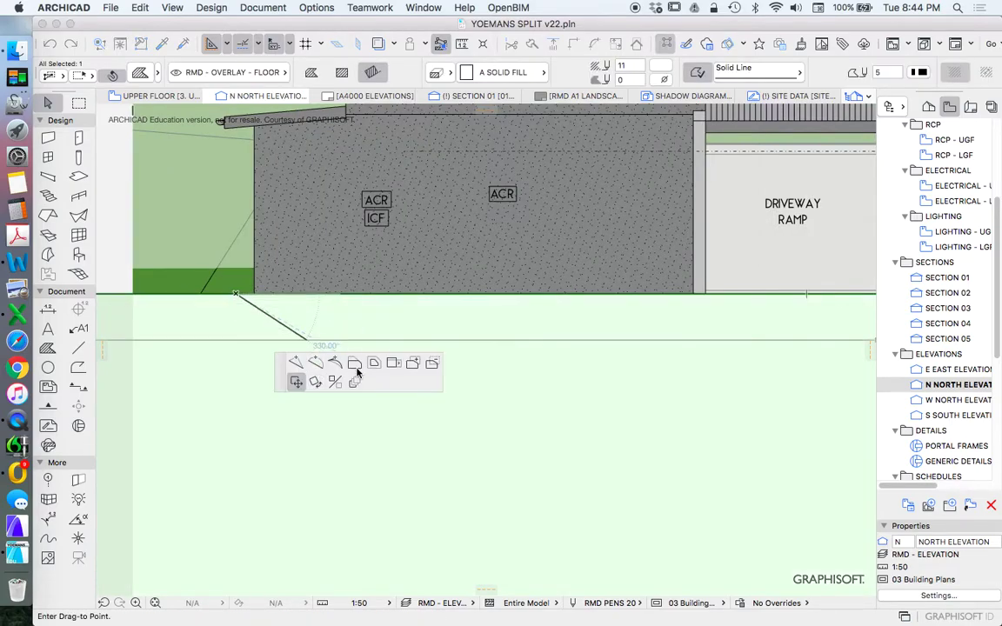
{"action": "left_click", "coordinate": [354, 363]}
{"action": "left_click", "coordinate": [262, 303]}
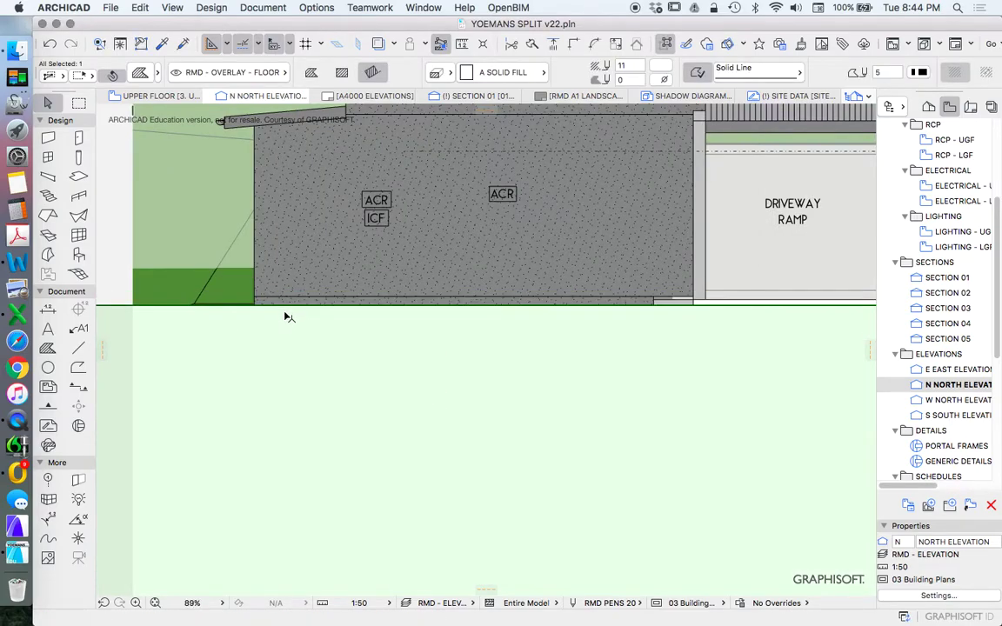
{"action": "scroll", "coordinate": [289, 317], "scroll_direction": "up", "scroll_amount": 2}
{"action": "left_click", "coordinate": [260, 300]}
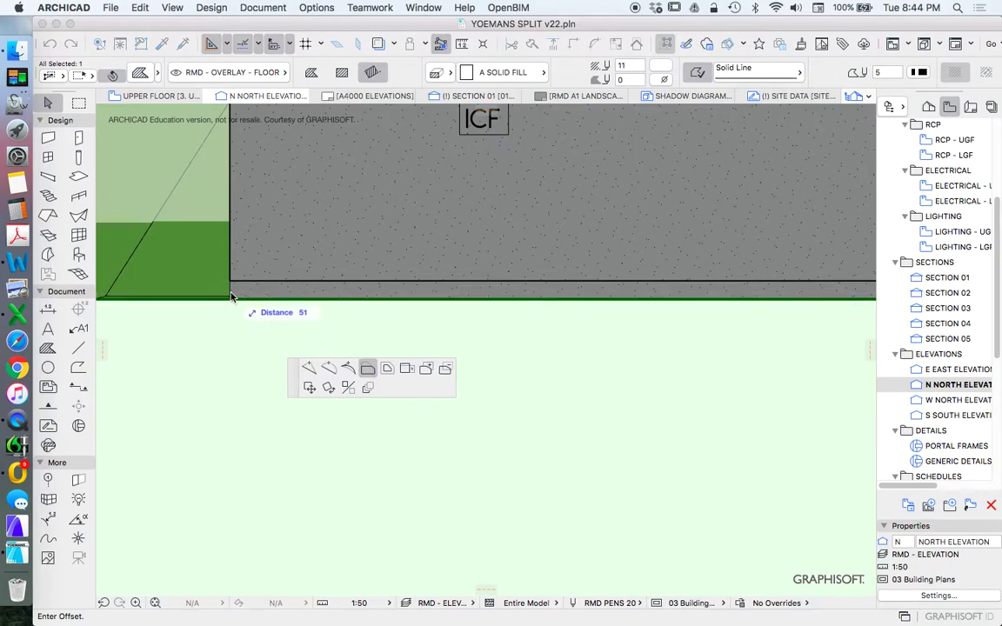
{"action": "left_click", "coordinate": [219, 303]}
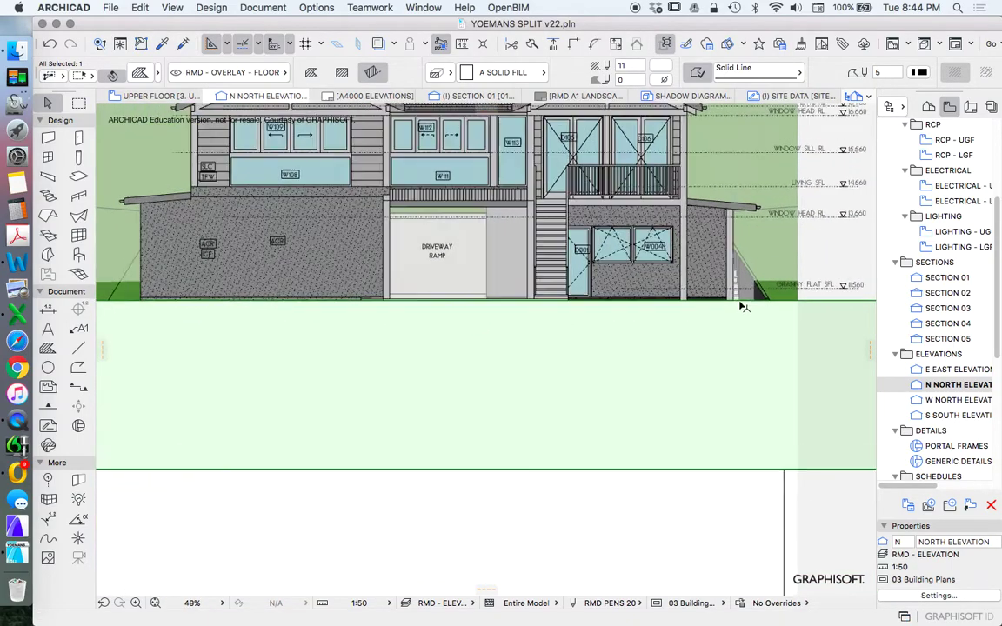
{"action": "scroll", "coordinate": [744, 306], "scroll_direction": "up", "scroll_amount": 3}
{"action": "scroll", "coordinate": [365, 304], "scroll_direction": "down", "scroll_amount": 3}
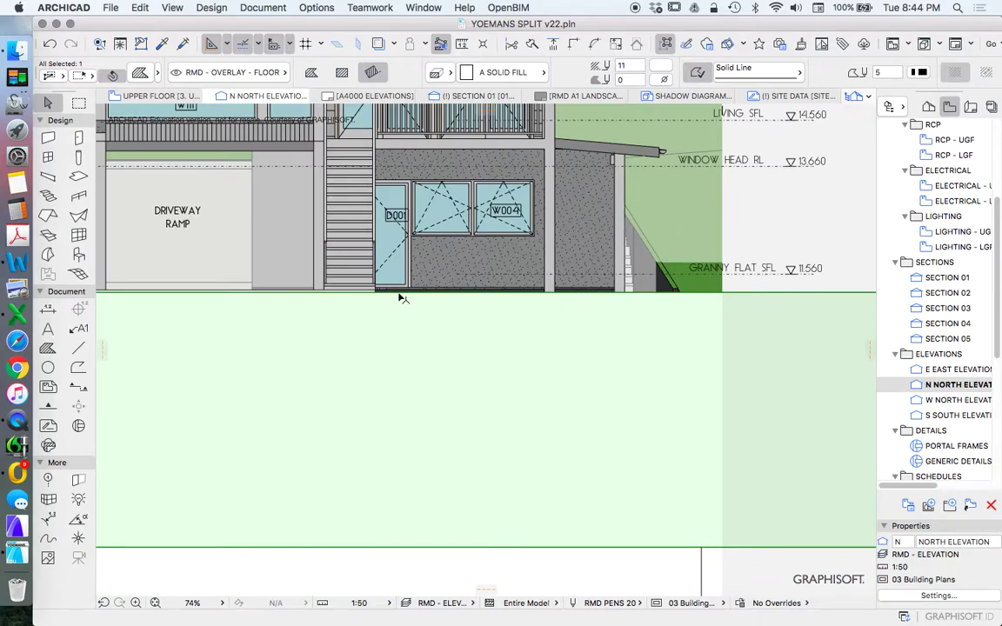
{"action": "scroll", "coordinate": [419, 297], "scroll_direction": "down", "scroll_amount": 3}
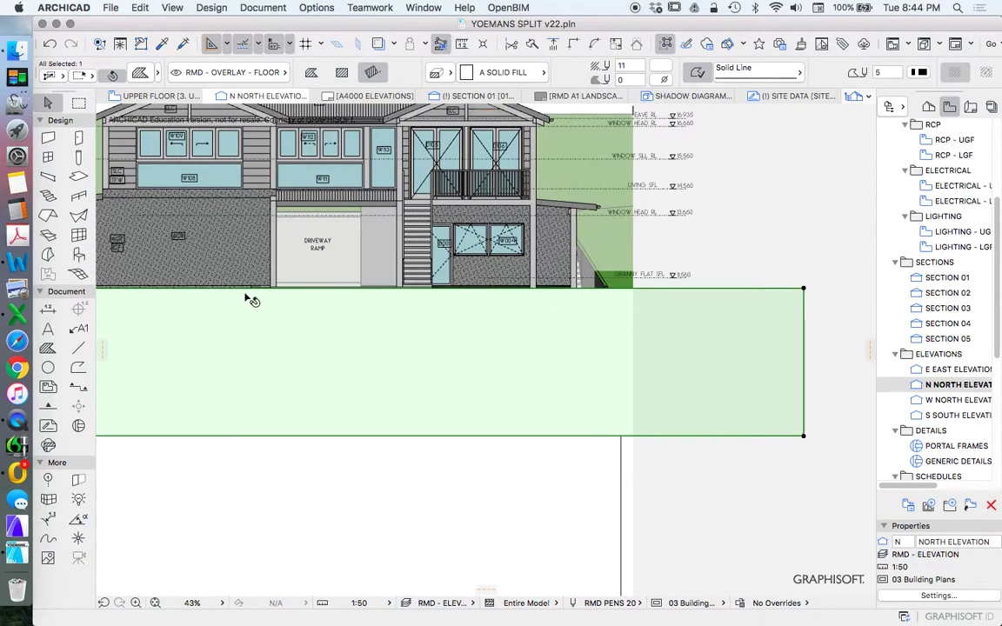
{"action": "scroll", "coordinate": [246, 294], "scroll_direction": "up", "scroll_amount": 3}
{"action": "scroll", "coordinate": [246, 293], "scroll_direction": "up", "scroll_amount": 5}
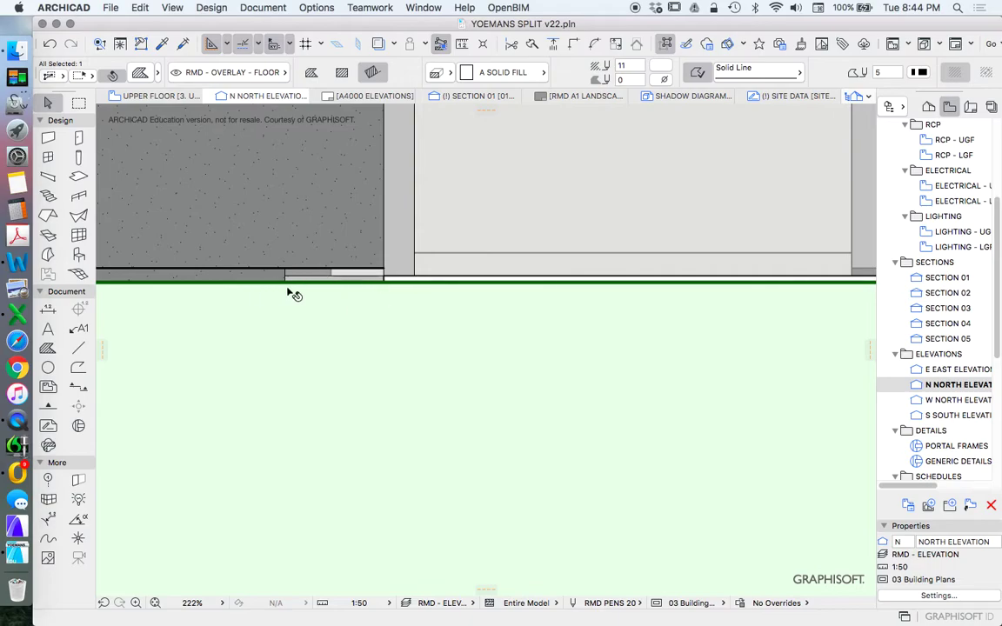
{"action": "scroll", "coordinate": [318, 294], "scroll_direction": "down", "scroll_amount": 6}
{"action": "key", "text": "Escape"}
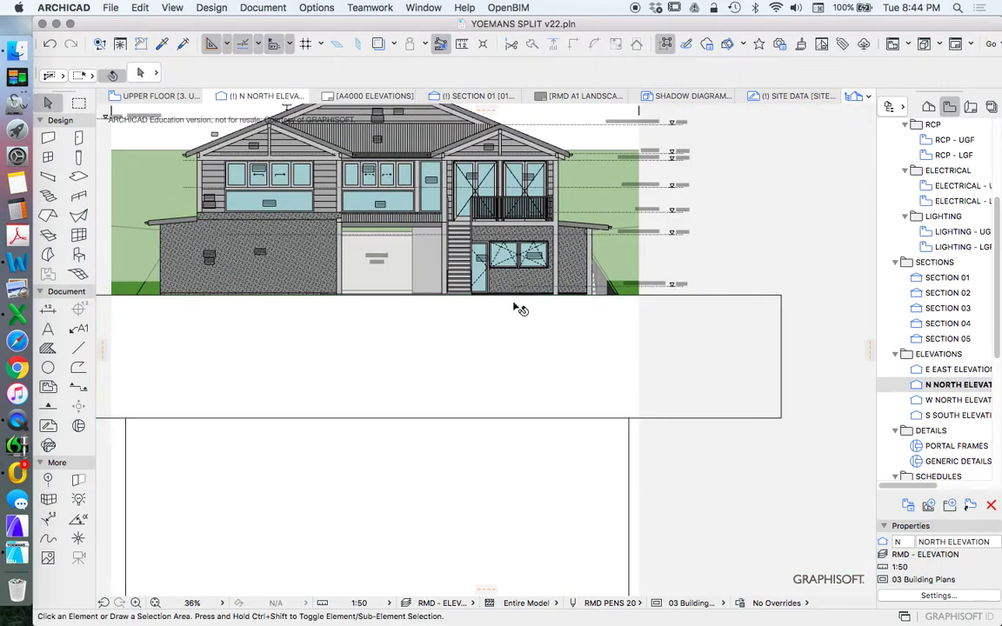
Step: Review the elevation and select the ground fill to check its new edge
{"action": "scroll", "coordinate": [439, 315], "scroll_direction": "down", "scroll_amount": 3}
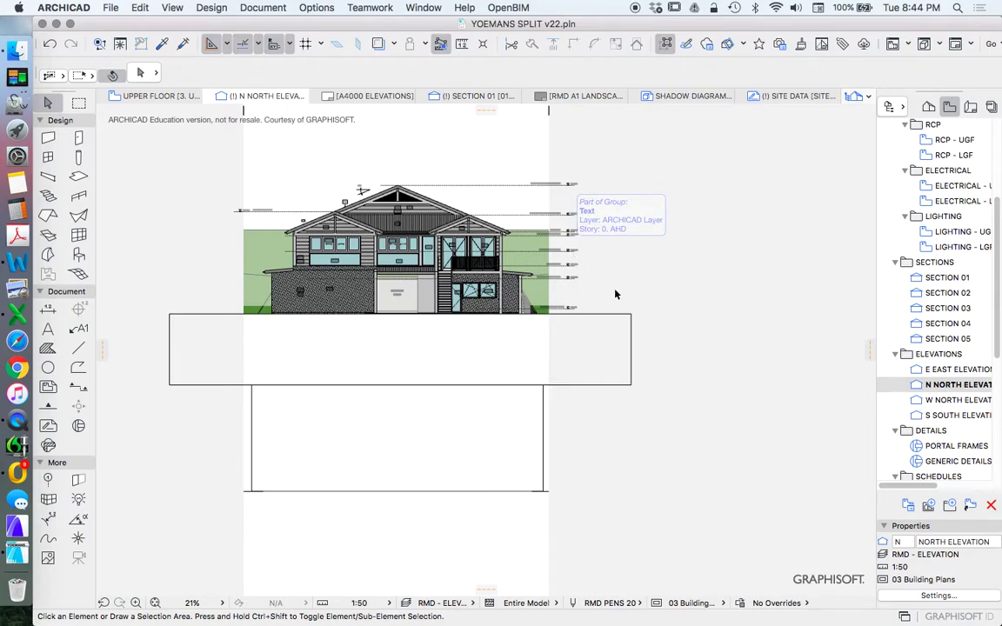
{"action": "scroll", "coordinate": [617, 295], "scroll_direction": "up", "scroll_amount": 2}
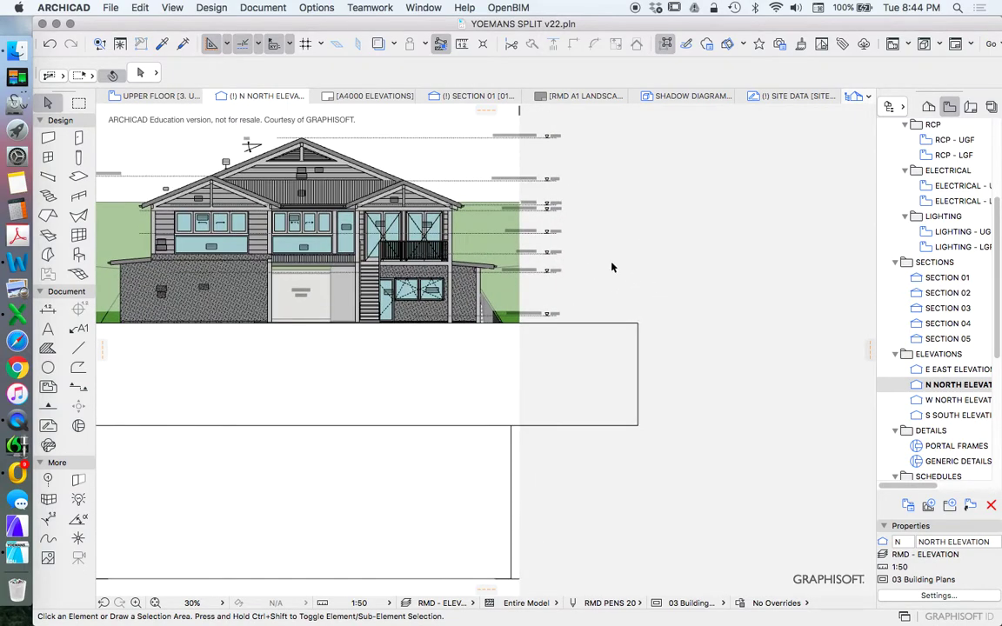
{"action": "scroll", "coordinate": [743, 300], "scroll_direction": "down", "scroll_amount": 2}
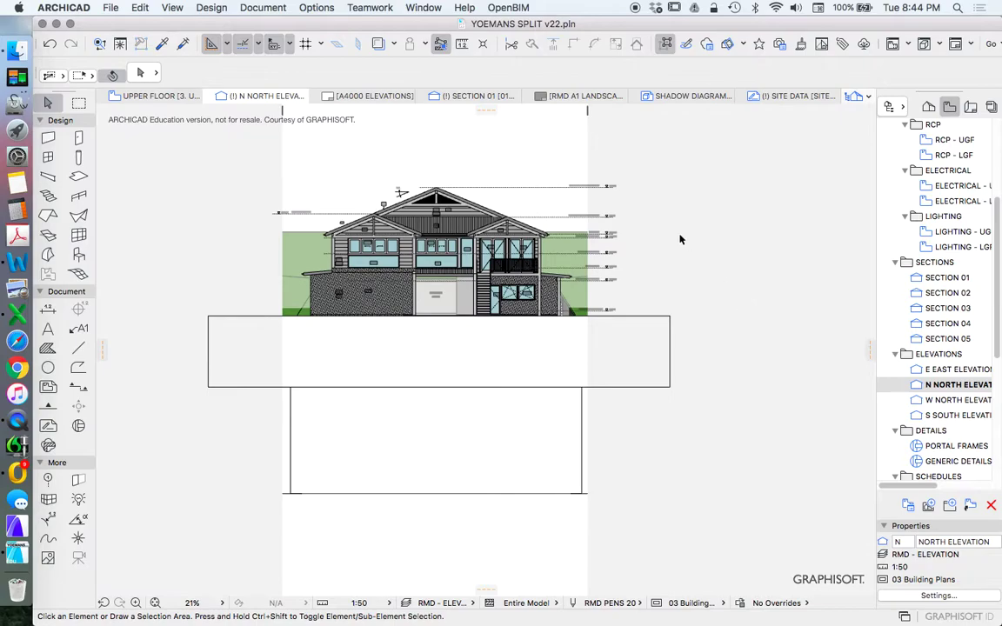
{"action": "scroll", "coordinate": [448, 178], "scroll_direction": "up", "scroll_amount": 2}
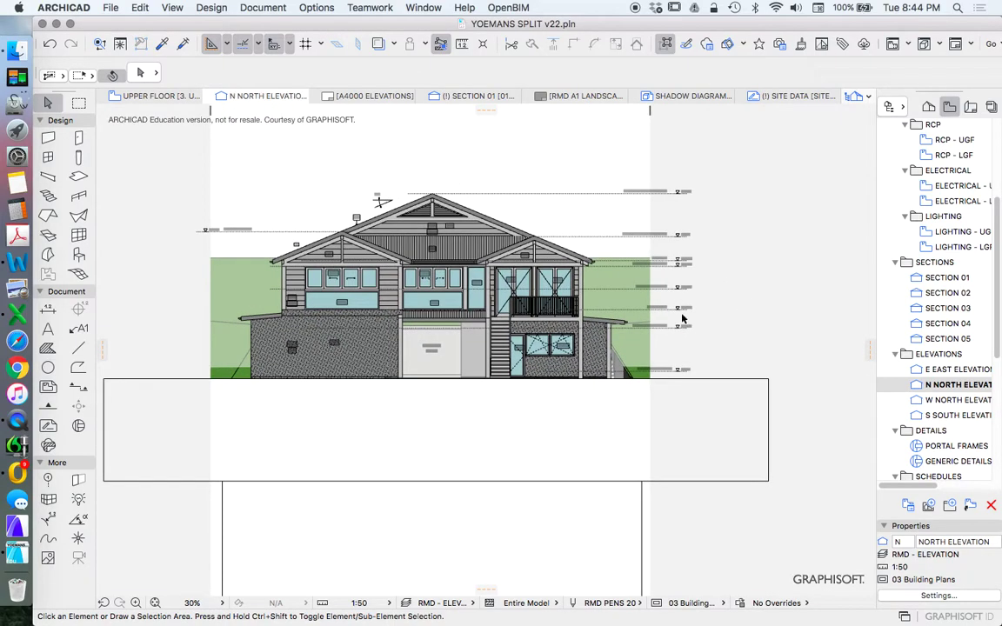
{"action": "scroll", "coordinate": [670, 392], "scroll_direction": "up", "scroll_amount": 1}
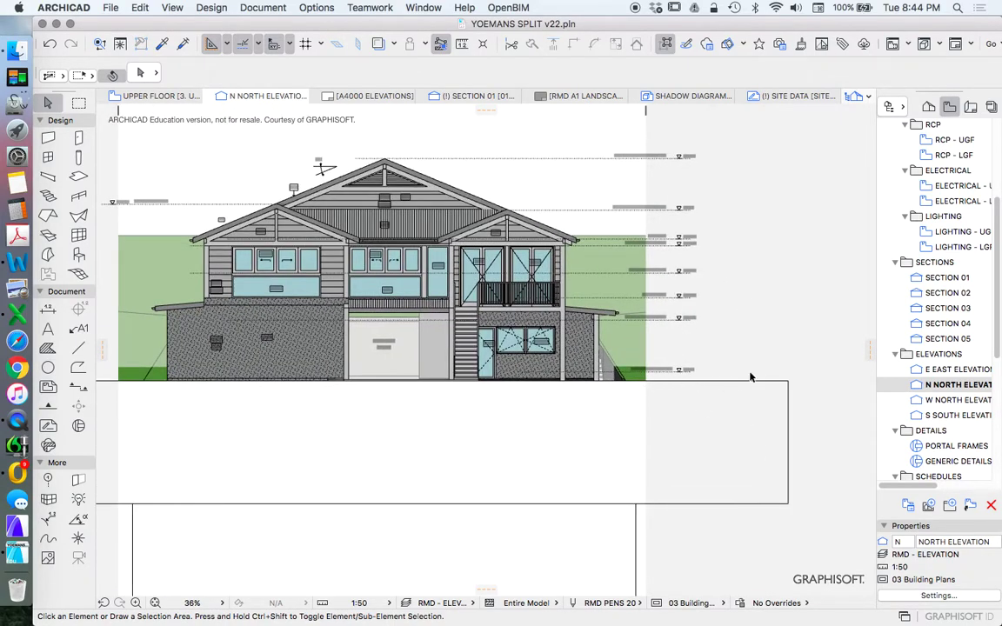
{"action": "scroll", "coordinate": [754, 377], "scroll_direction": "down", "scroll_amount": 1}
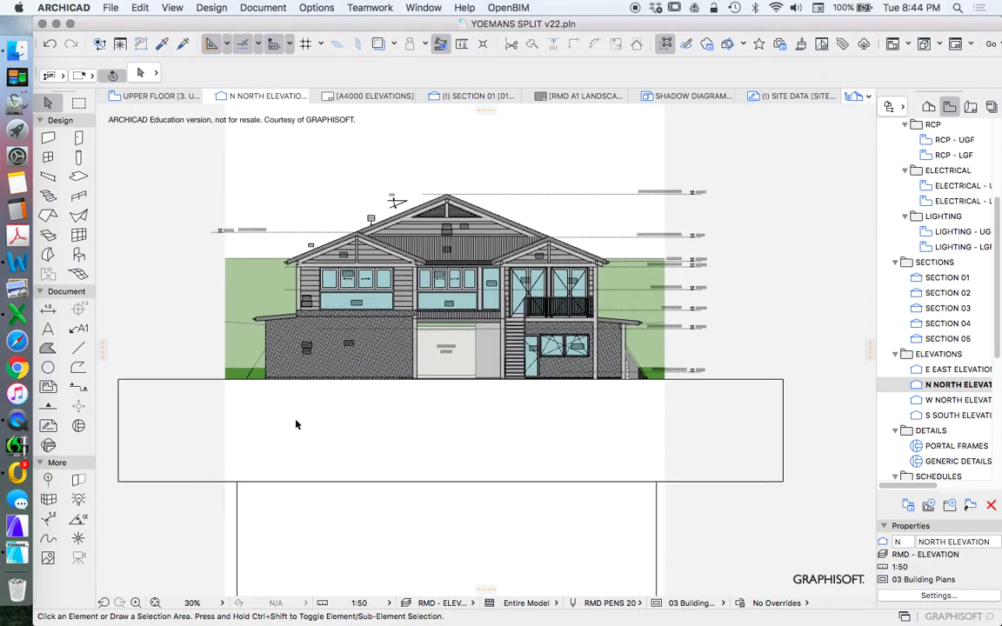
{"action": "left_click", "coordinate": [182, 383]}
{"action": "left_click", "coordinate": [184, 278]}
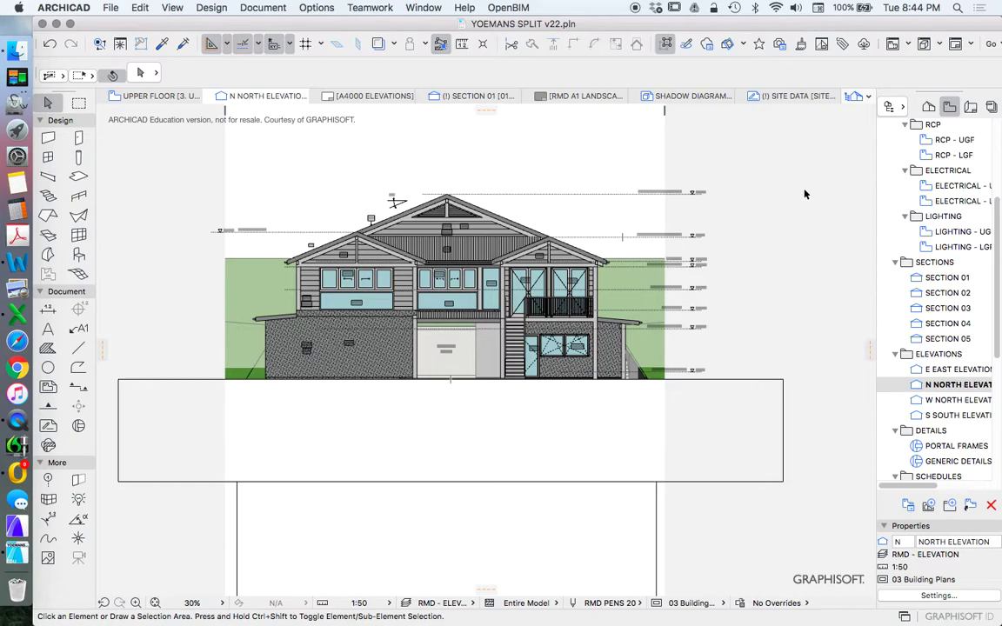
Step: Select the GRANNY FLAT SFL, WINDOW HEAD RL, LIVING SFL, EAVE RL and upper WINDOW HEAD RL labels
{"action": "scroll", "coordinate": [754, 304], "scroll_direction": "up", "scroll_amount": 4}
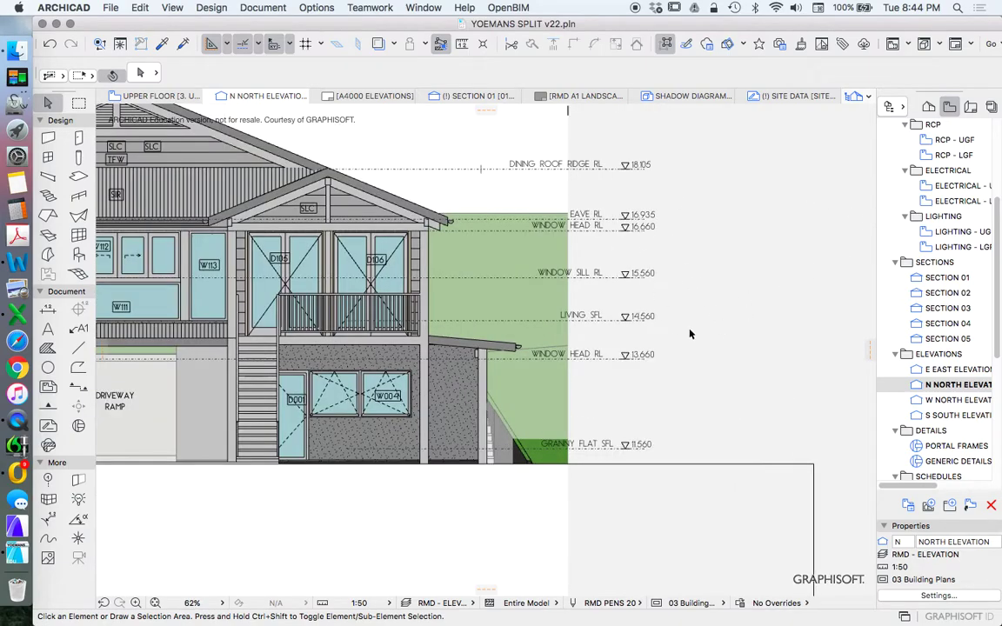
{"action": "left_click", "coordinate": [600, 445]}
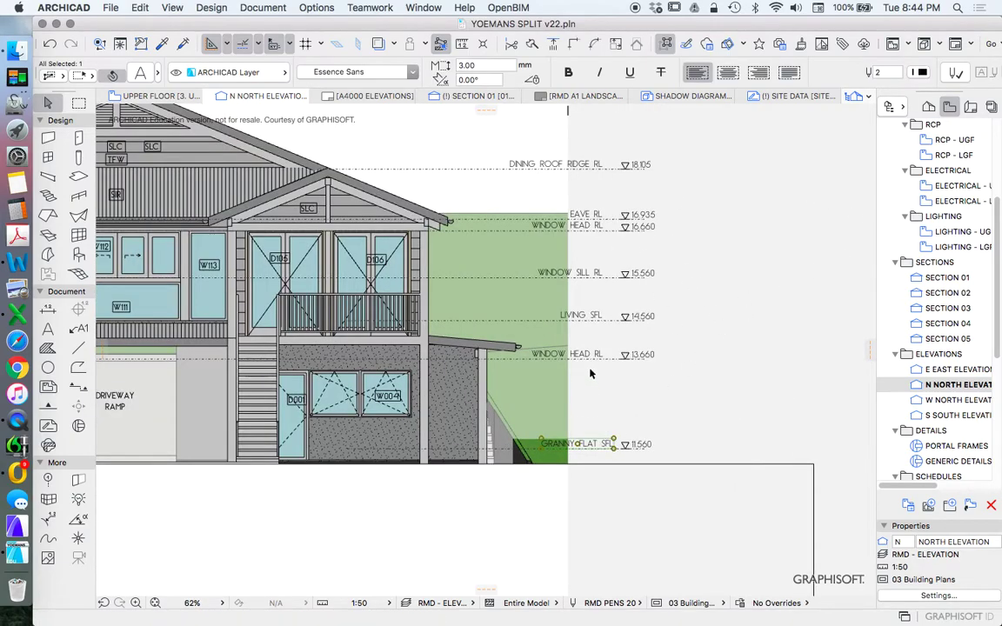
{"action": "left_click", "coordinate": [586, 353], "text": "shift"}
{"action": "left_click", "coordinate": [581, 315], "text": "shift"}
{"action": "left_click", "coordinate": [576, 226], "text": "shift"}
{"action": "left_click", "coordinate": [584, 214], "text": "shift"}
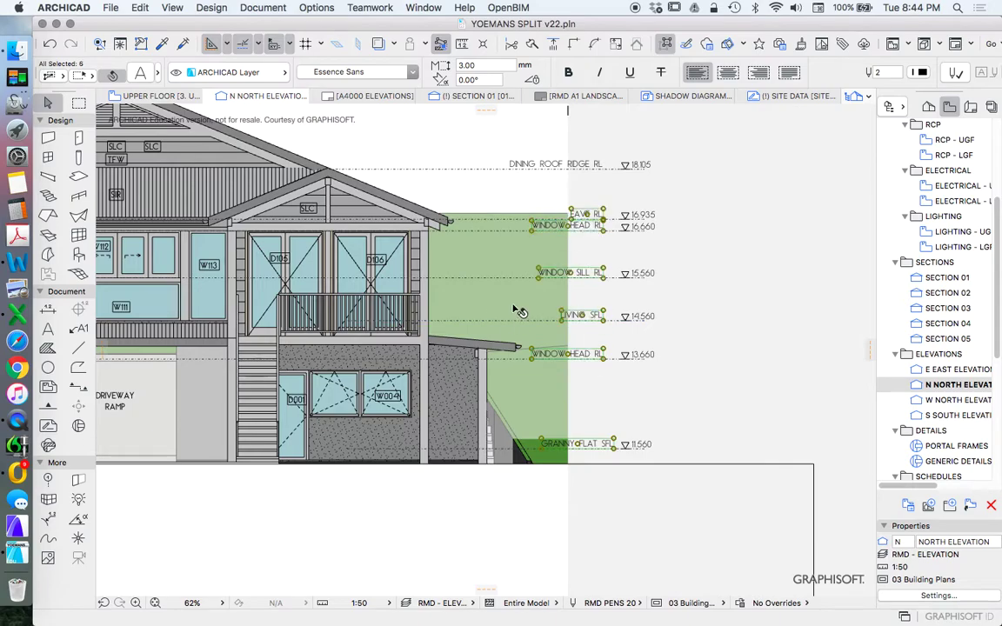
{"action": "scroll", "coordinate": [556, 278], "scroll_direction": "down", "scroll_amount": 3}
{"action": "scroll", "coordinate": [609, 261], "scroll_direction": "up", "scroll_amount": 4}
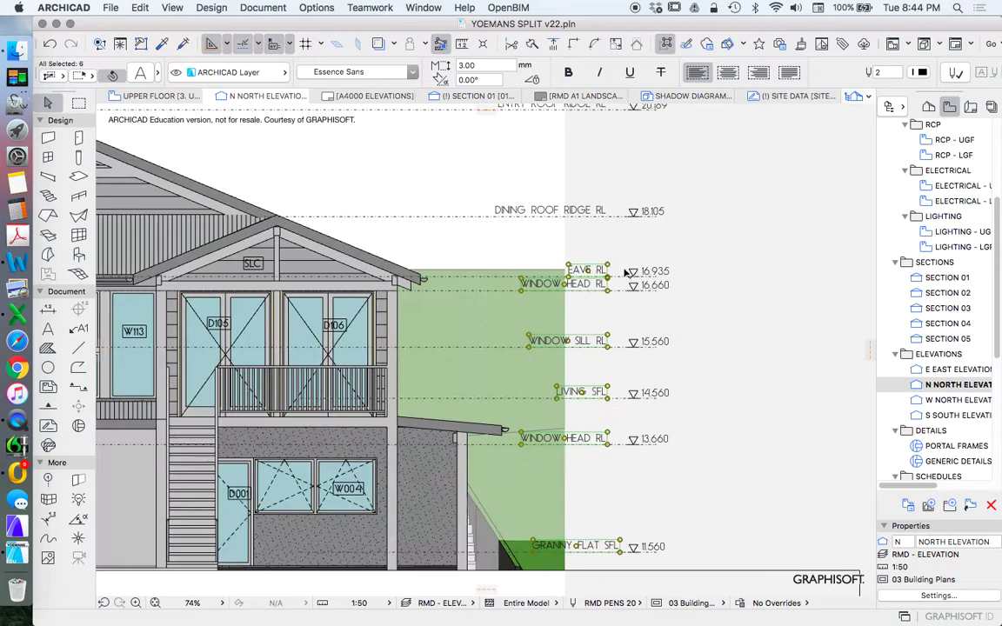
{"action": "scroll", "coordinate": [579, 400], "scroll_direction": "up", "scroll_amount": 5}
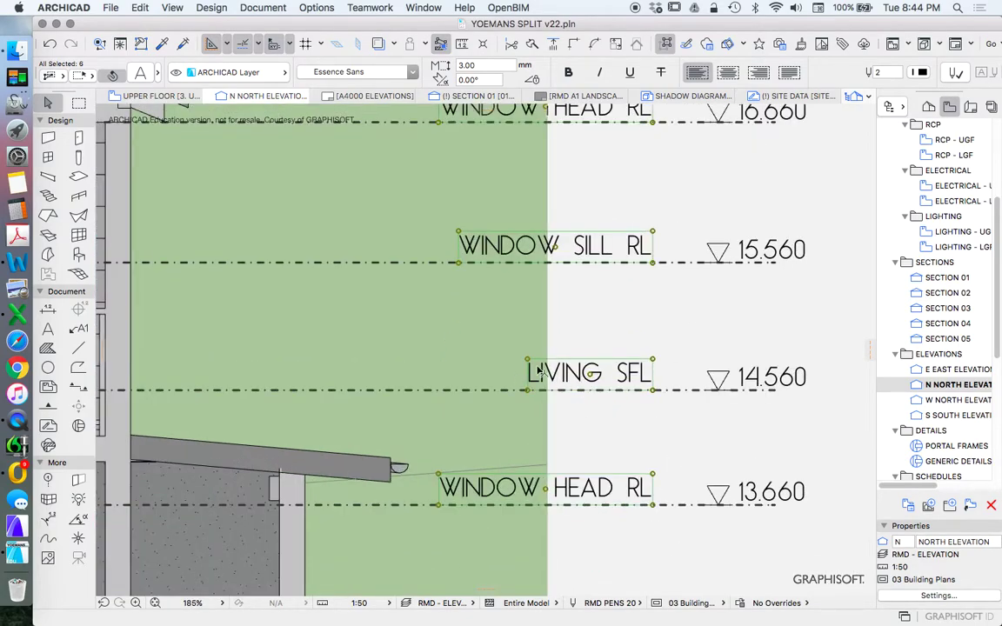
{"action": "scroll", "coordinate": [614, 366], "scroll_direction": "down", "scroll_amount": 4}
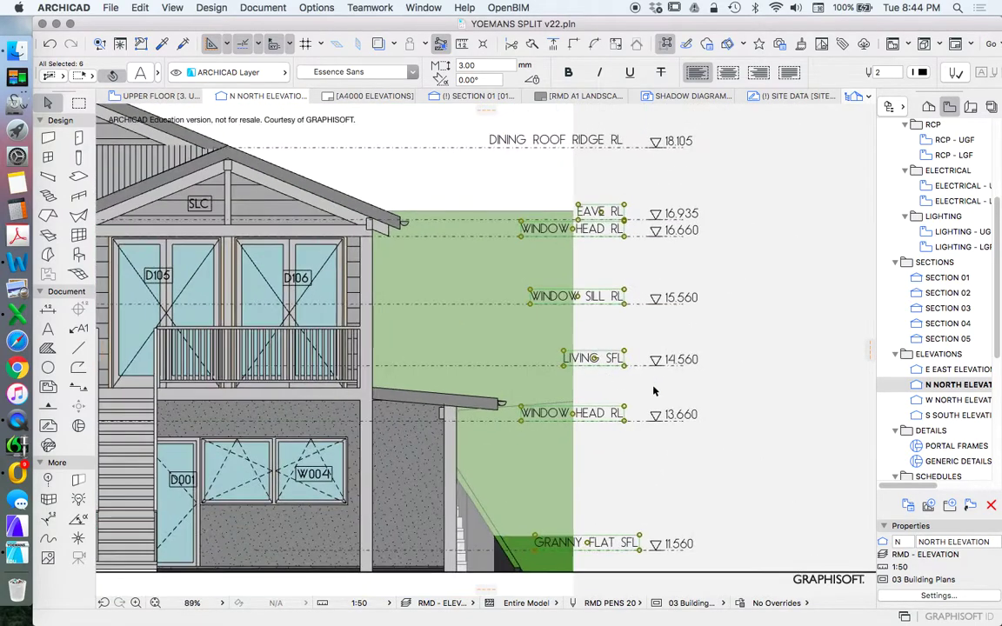
Step: Make the selected labels' text opaque with the chosen background pen in Text Selection Settings
{"action": "left_click", "coordinate": [143, 73]}
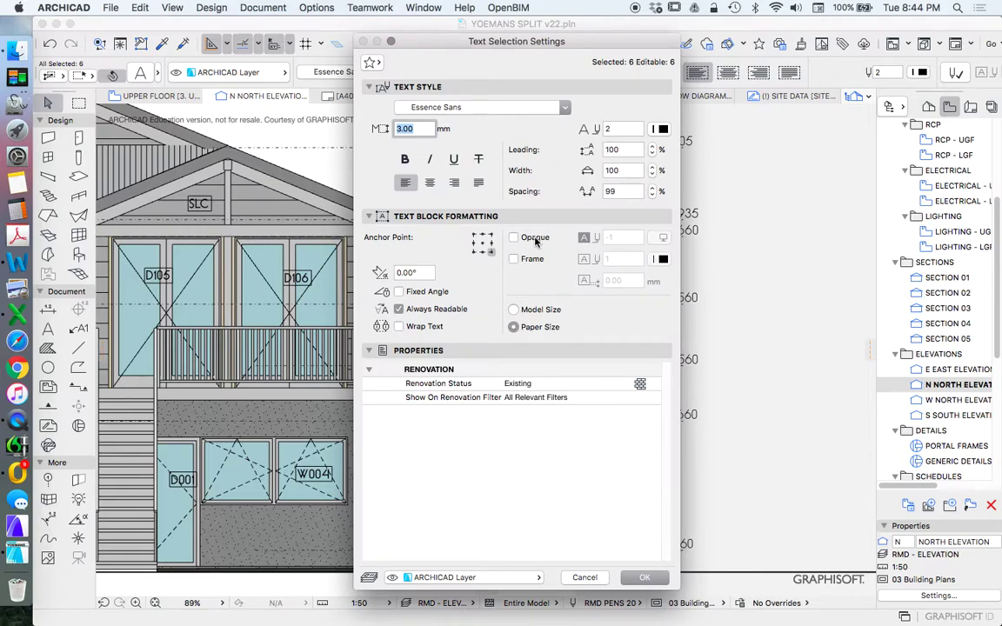
{"action": "left_click", "coordinate": [514, 237]}
{"action": "left_click", "coordinate": [662, 240]}
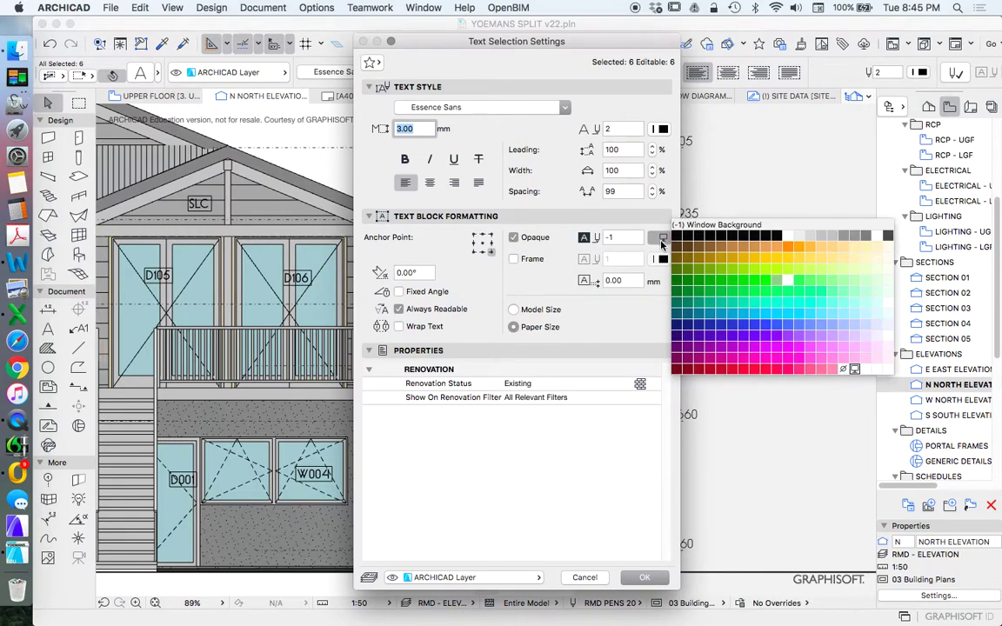
{"action": "left_click", "coordinate": [797, 241]}
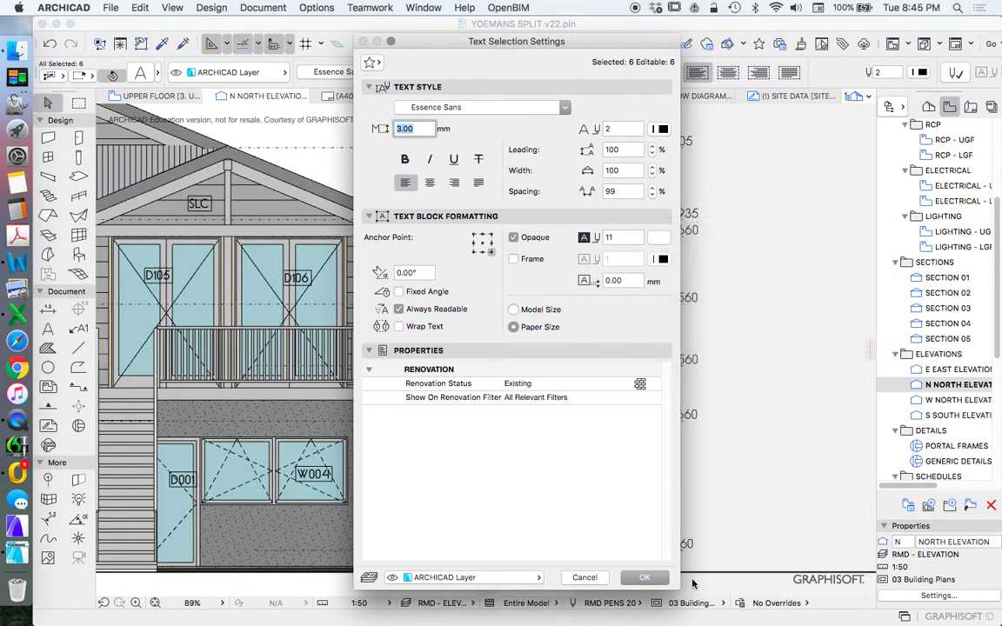
{"action": "key", "text": "Return"}
{"action": "left_click", "coordinate": [761, 448]}
{"action": "scroll", "coordinate": [574, 370], "scroll_direction": "up", "scroll_amount": 6}
{"action": "scroll", "coordinate": [561, 353], "scroll_direction": "down", "scroll_amount": 5}
{"action": "scroll", "coordinate": [647, 352], "scroll_direction": "up", "scroll_amount": 5}
{"action": "scroll", "coordinate": [607, 334], "scroll_direction": "down", "scroll_amount": 8}
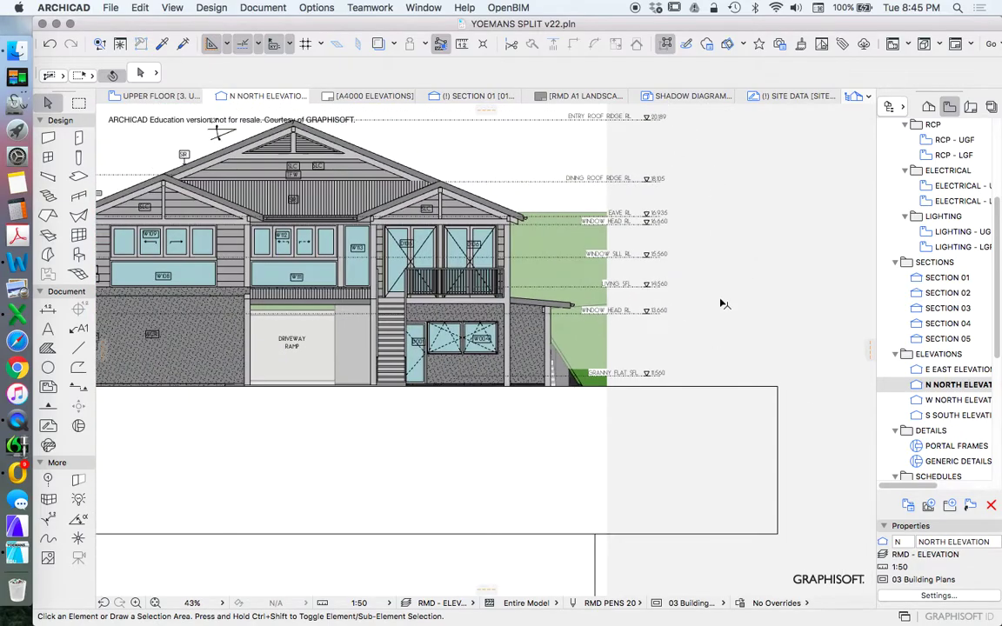
{"action": "scroll", "coordinate": [687, 343], "scroll_direction": "up", "scroll_amount": 8}
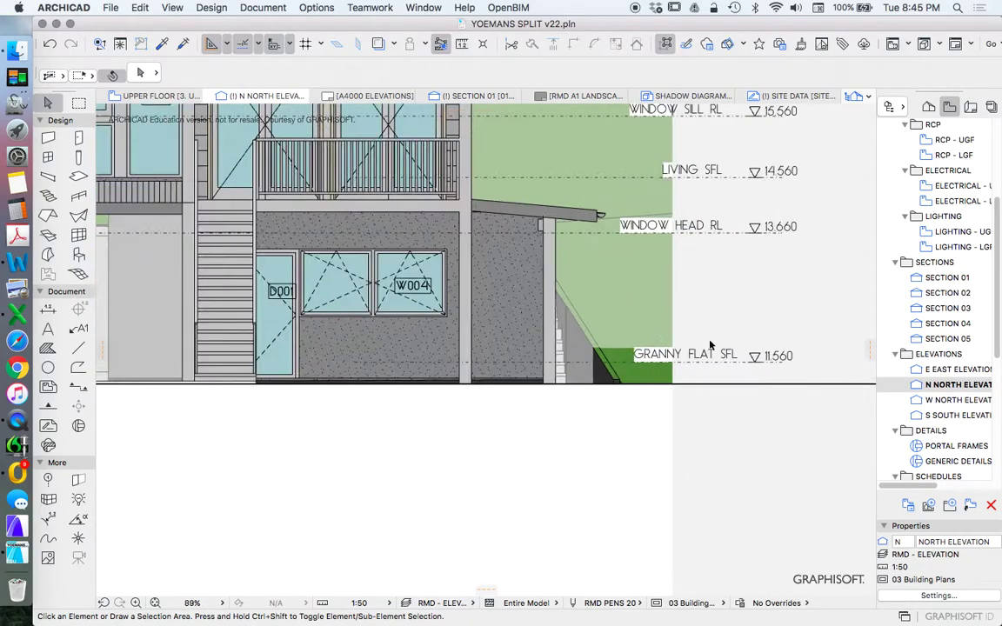
{"action": "scroll", "coordinate": [695, 352], "scroll_direction": "down", "scroll_amount": 4}
{"action": "scroll", "coordinate": [740, 356], "scroll_direction": "down", "scroll_amount": 3}
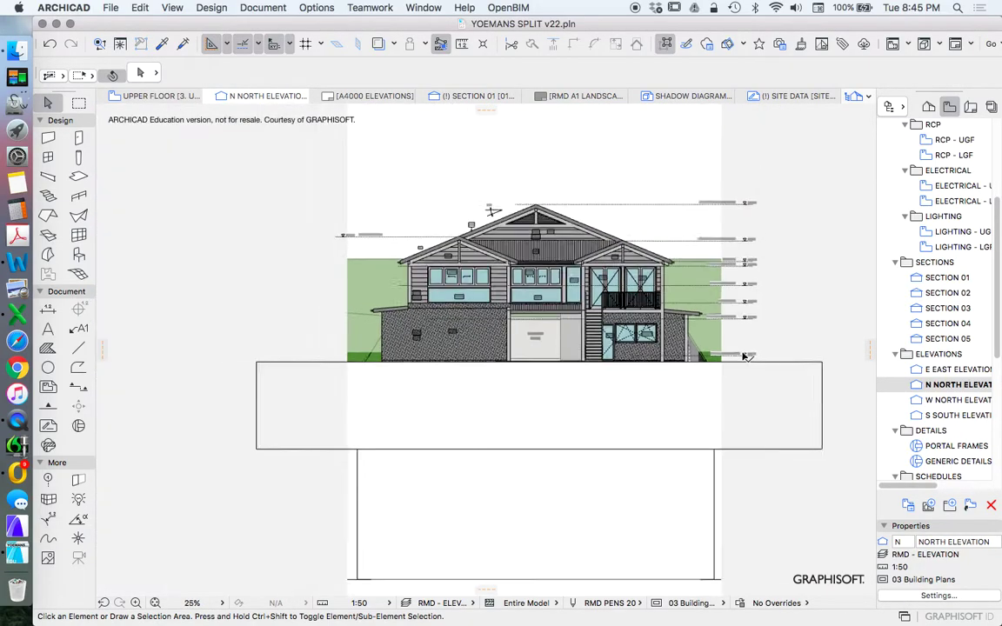
{"action": "scroll", "coordinate": [730, 365], "scroll_direction": "up", "scroll_amount": 8}
{"action": "scroll", "coordinate": [719, 399], "scroll_direction": "down", "scroll_amount": 4}
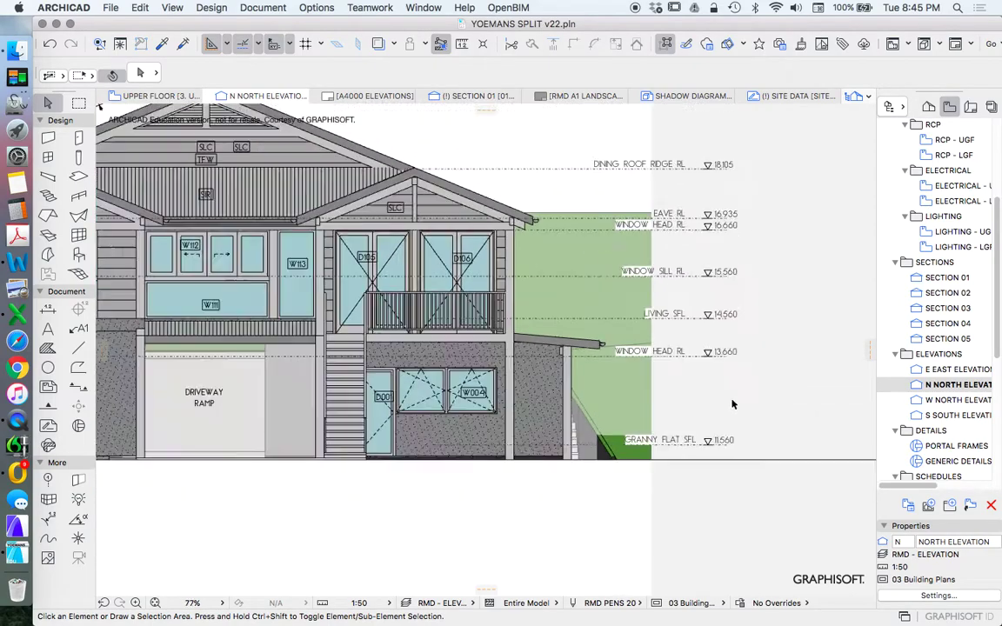
{"action": "scroll", "coordinate": [731, 292], "scroll_direction": "up", "scroll_amount": 1}
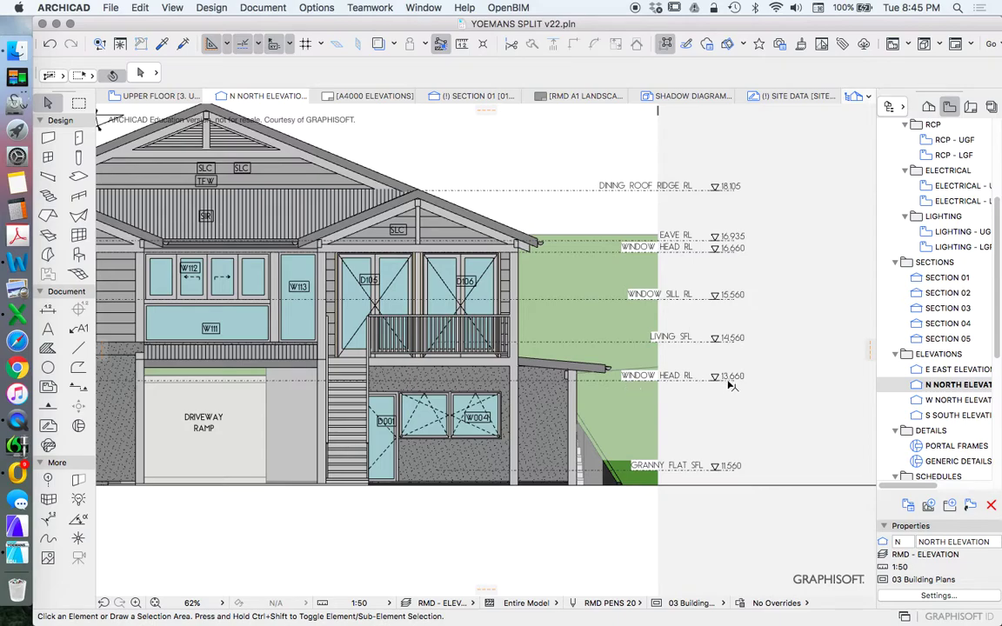
{"action": "scroll", "coordinate": [732, 386], "scroll_direction": "down", "scroll_amount": 2}
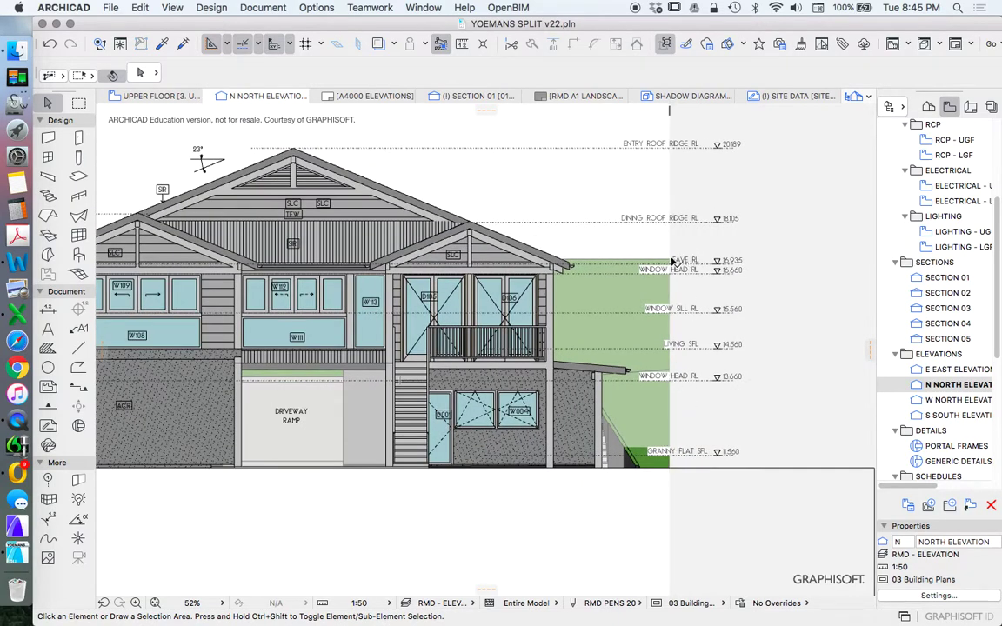
{"action": "scroll", "coordinate": [669, 379], "scroll_direction": "down", "scroll_amount": 2}
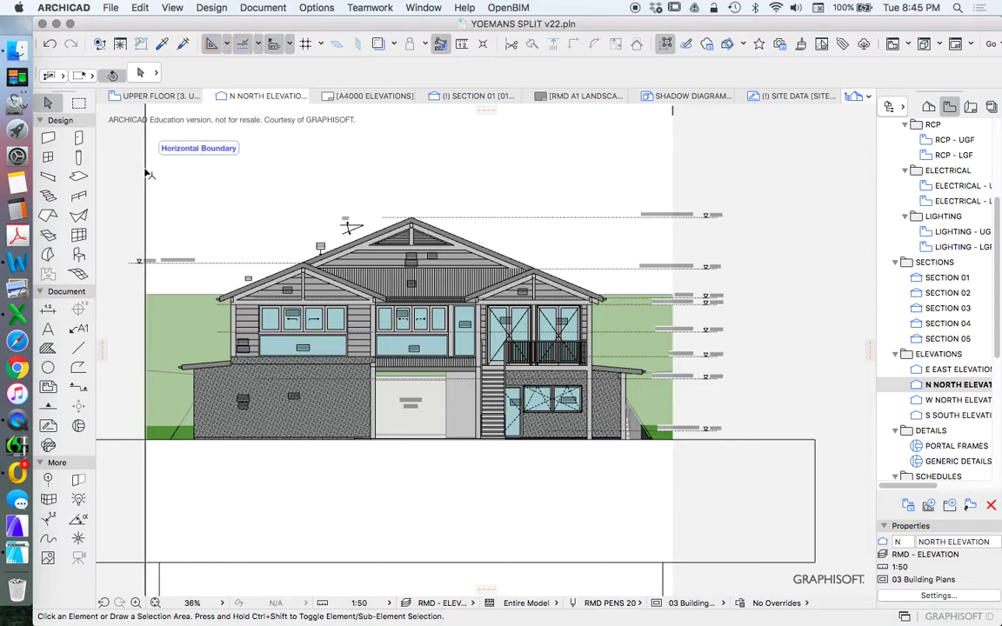
{"action": "scroll", "coordinate": [981, 251], "scroll_direction": "up", "scroll_amount": 5}
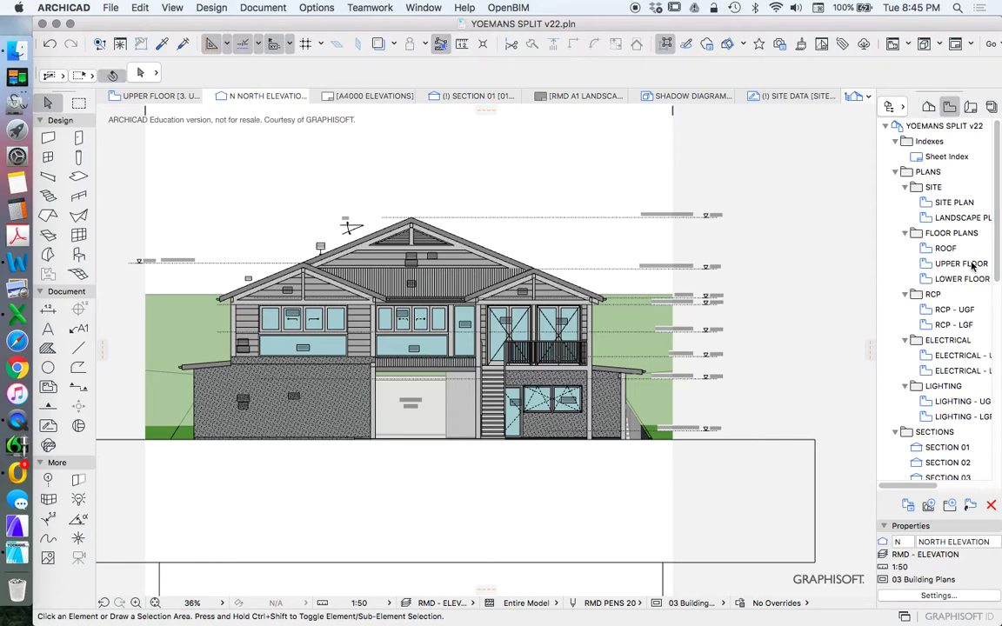
Step: Open the Upper Floor plan and select the North Elevation marker
{"action": "left_click", "coordinate": [971, 266]}
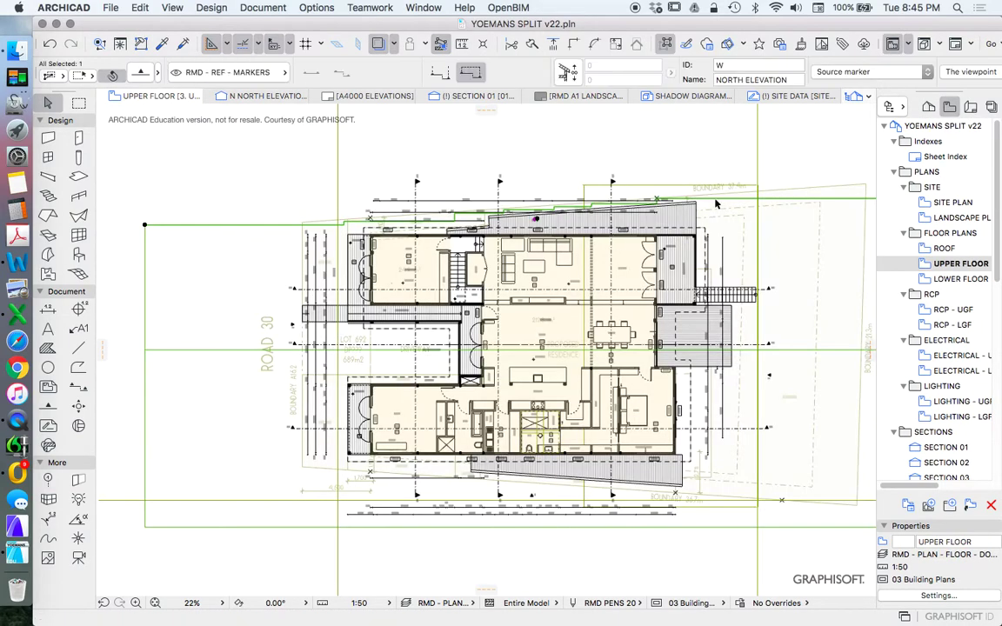
{"action": "scroll", "coordinate": [747, 216], "scroll_direction": "down", "scroll_amount": 4}
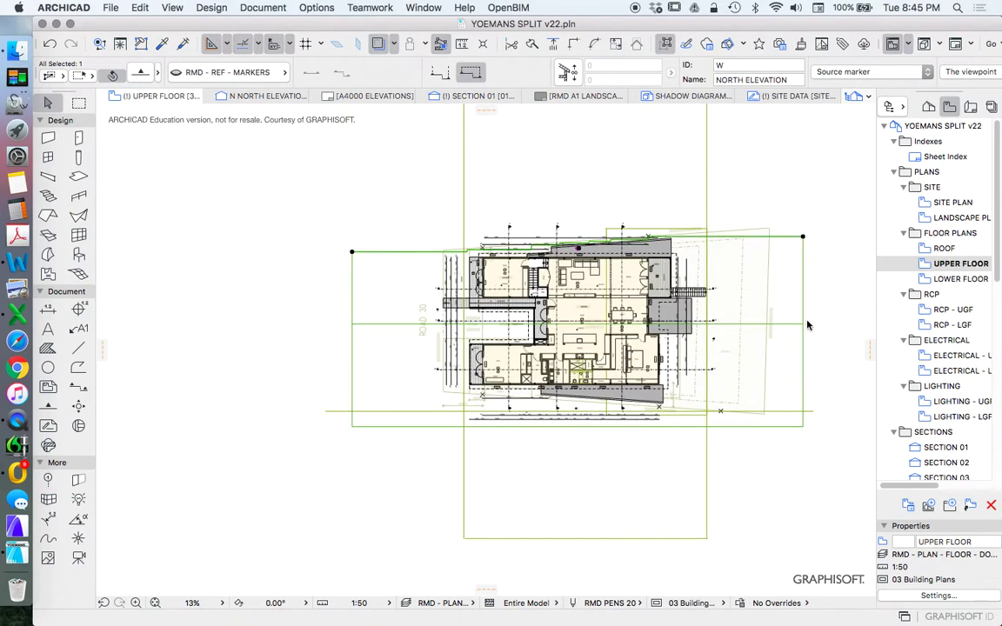
{"action": "scroll", "coordinate": [783, 322], "scroll_direction": "down", "scroll_amount": 1}
{"action": "left_click", "coordinate": [704, 129]}
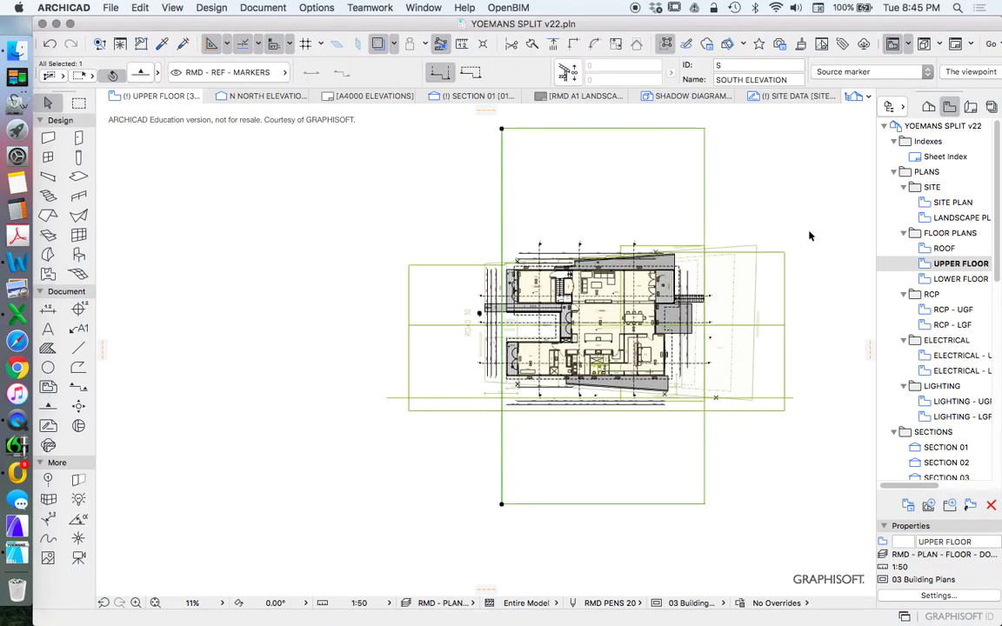
{"action": "scroll", "coordinate": [681, 340], "scroll_direction": "up", "scroll_amount": 6}
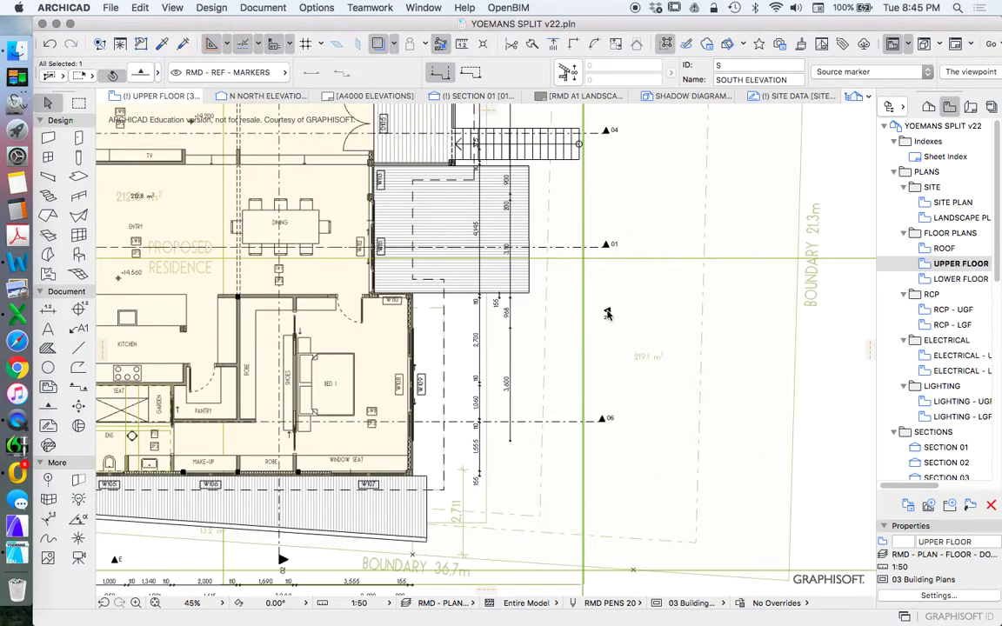
{"action": "scroll", "coordinate": [609, 313], "scroll_direction": "down", "scroll_amount": 6}
{"action": "scroll", "coordinate": [556, 226], "scroll_direction": "up", "scroll_amount": 3}
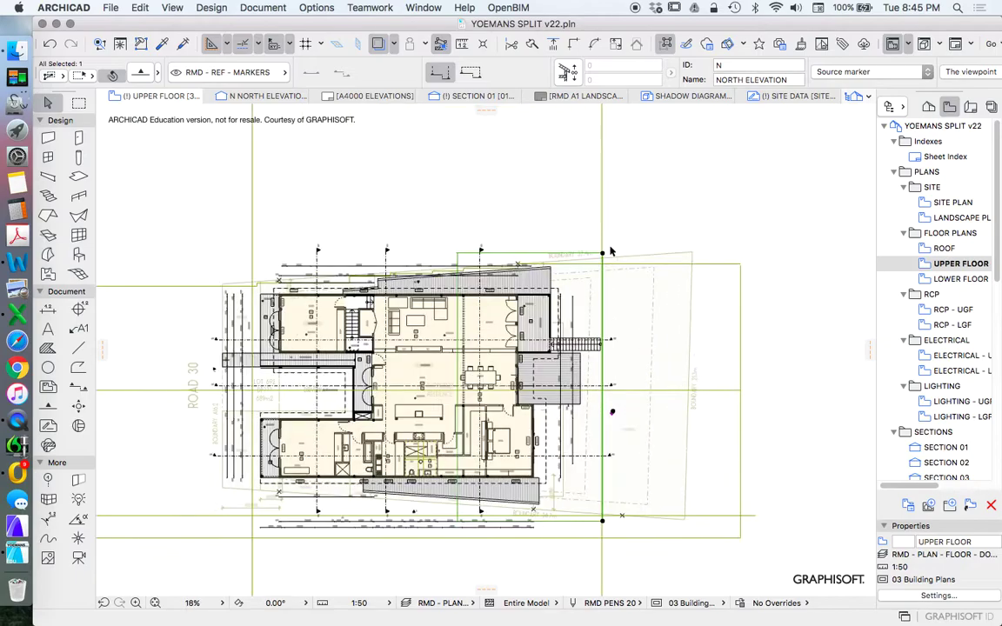
Step: Stretch the marker's corner node out to the site boundary line, then zoom back to the whole plan
{"action": "left_click", "coordinate": [602, 255]}
{"action": "scroll", "coordinate": [607, 261], "scroll_direction": "up", "scroll_amount": 4}
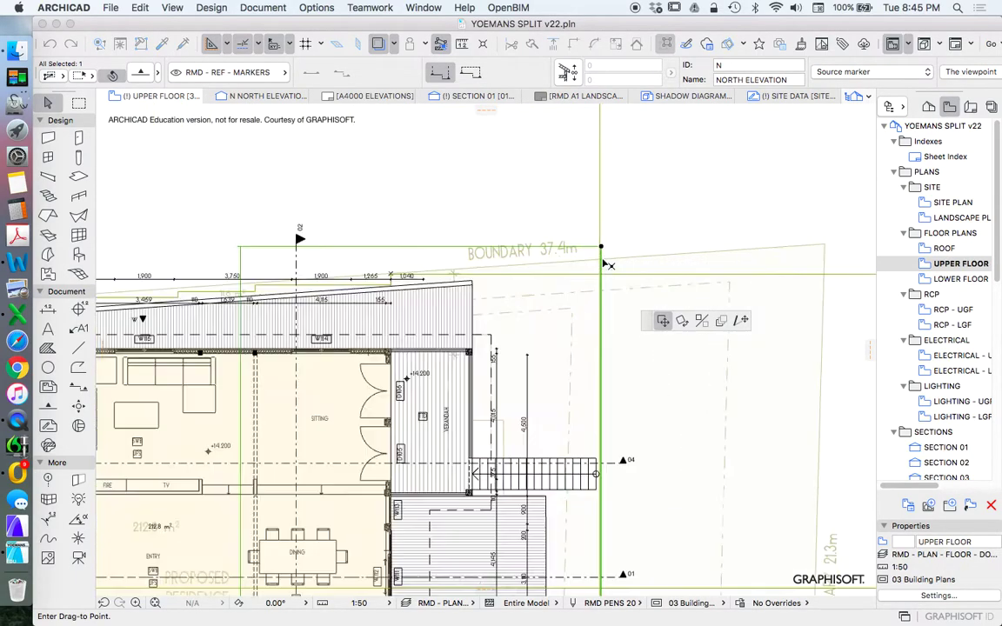
{"action": "left_click", "coordinate": [740, 320]}
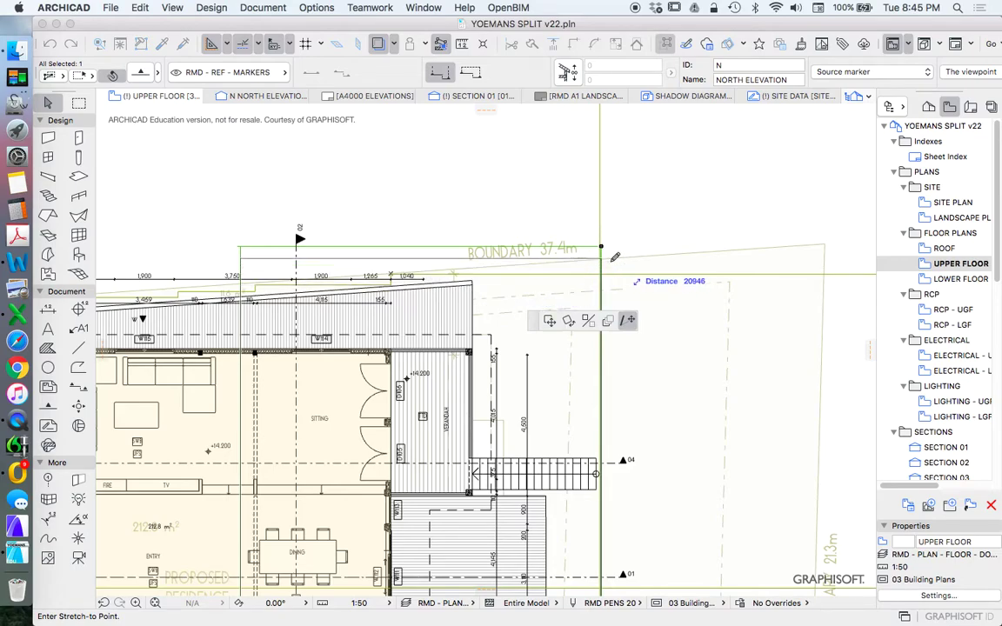
{"action": "scroll", "coordinate": [606, 252], "scroll_direction": "up", "scroll_amount": 4}
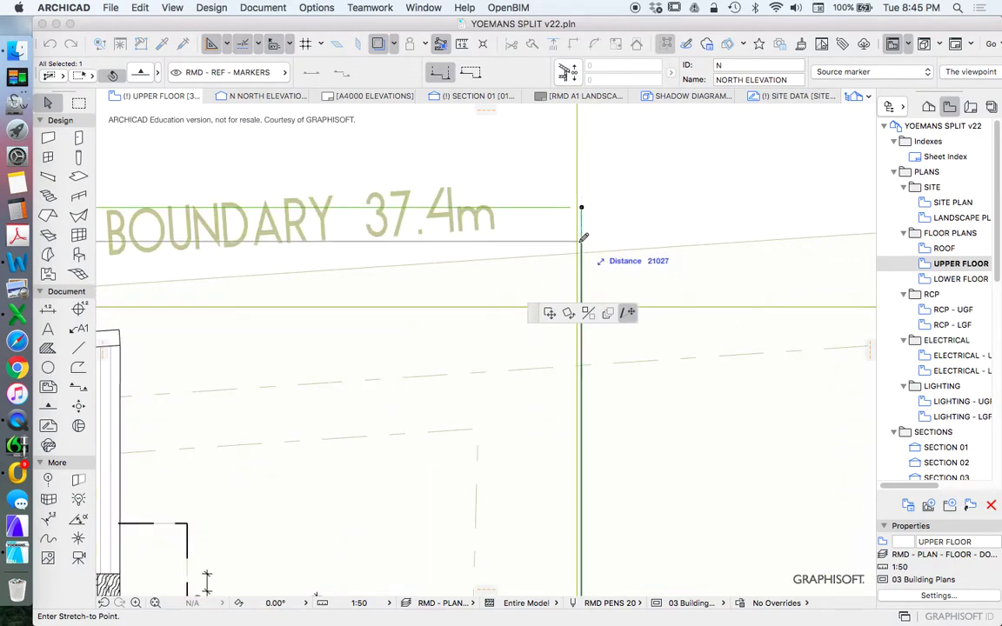
{"action": "left_click", "coordinate": [578, 244]}
{"action": "scroll", "coordinate": [626, 435], "scroll_direction": "down", "scroll_amount": 8}
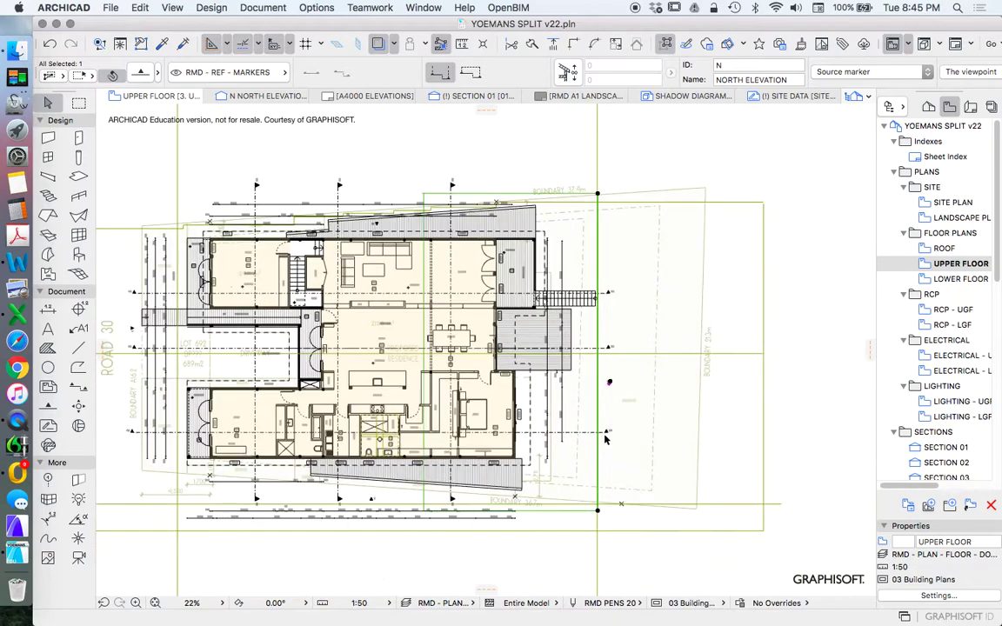
{"action": "scroll", "coordinate": [597, 517], "scroll_direction": "up", "scroll_amount": 3}
{"action": "scroll", "coordinate": [597, 517], "scroll_direction": "up", "scroll_amount": 4}
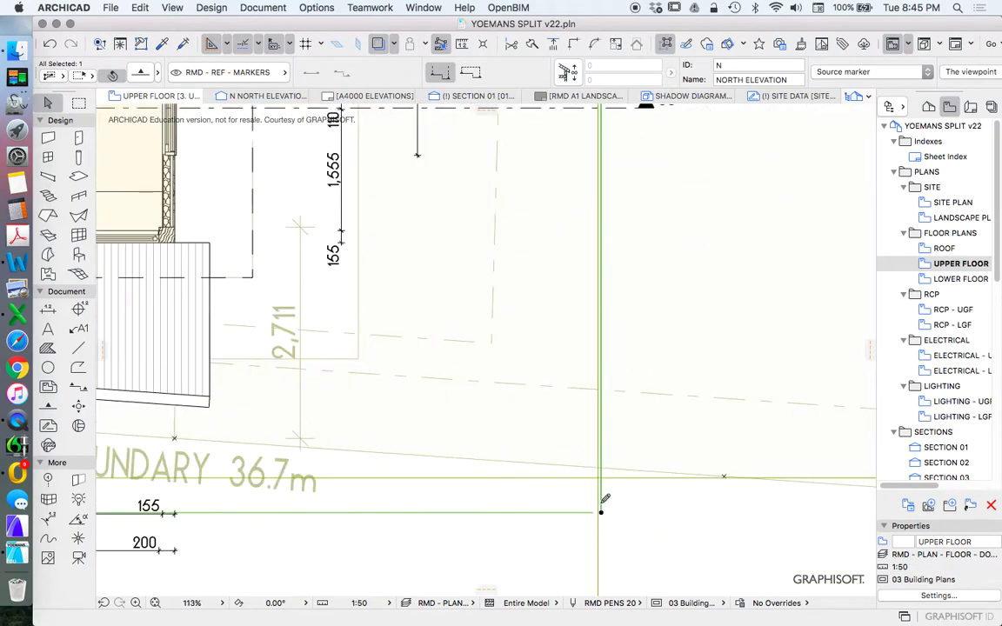
{"action": "scroll", "coordinate": [611, 467], "scroll_direction": "down", "scroll_amount": 5}
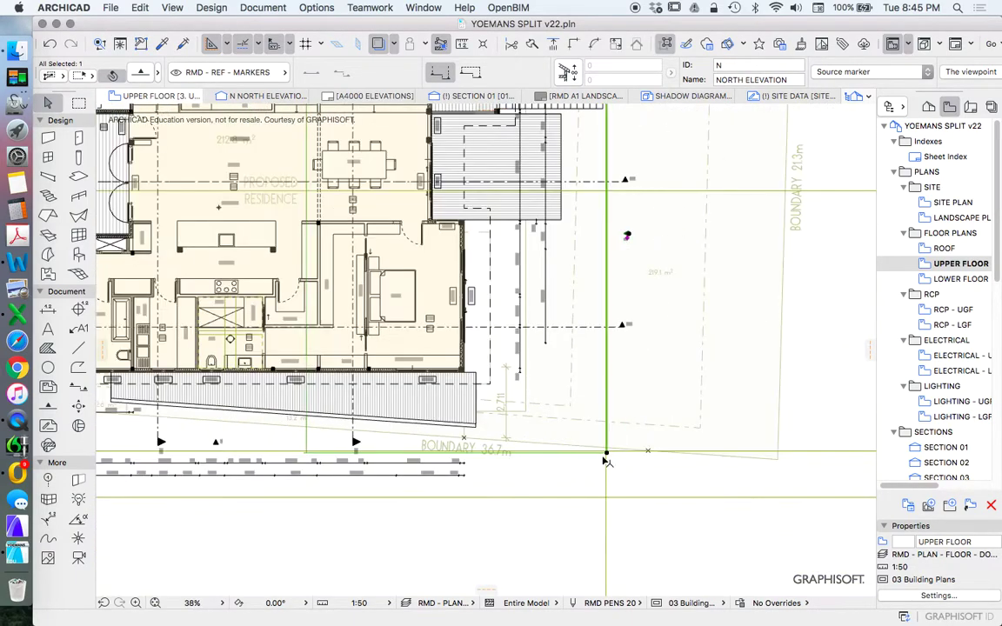
{"action": "left_click", "coordinate": [606, 450]}
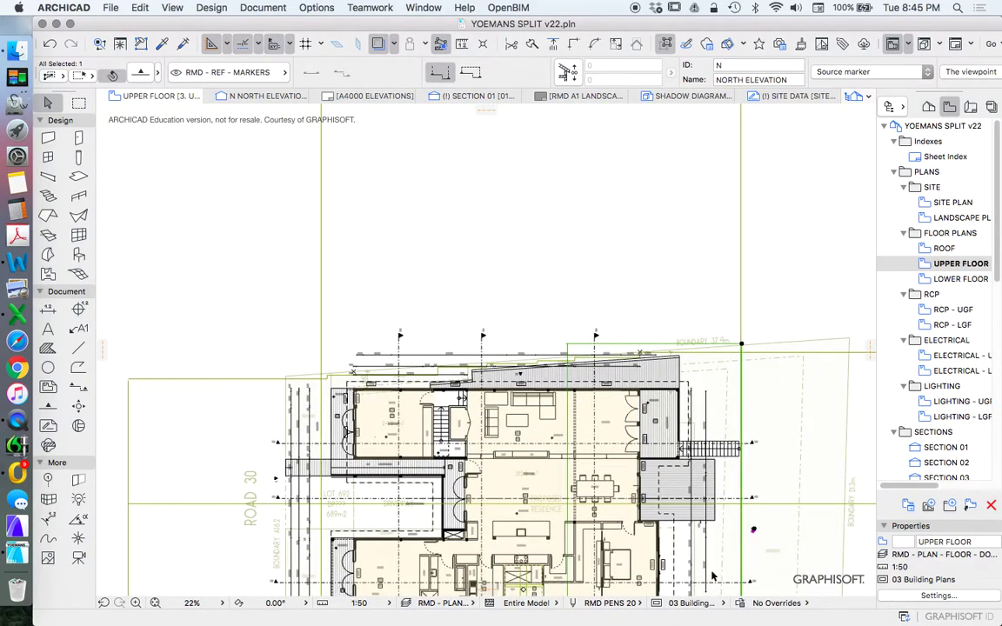
{"action": "scroll", "coordinate": [748, 500], "scroll_direction": "down", "scroll_amount": 4}
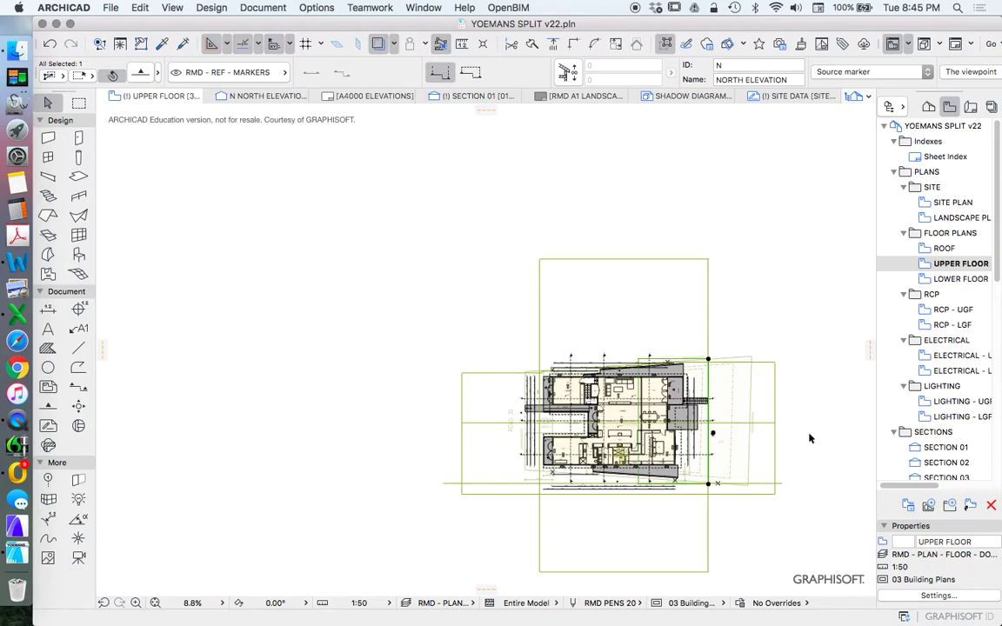
{"action": "scroll", "coordinate": [809, 437], "scroll_direction": "up", "scroll_amount": 3}
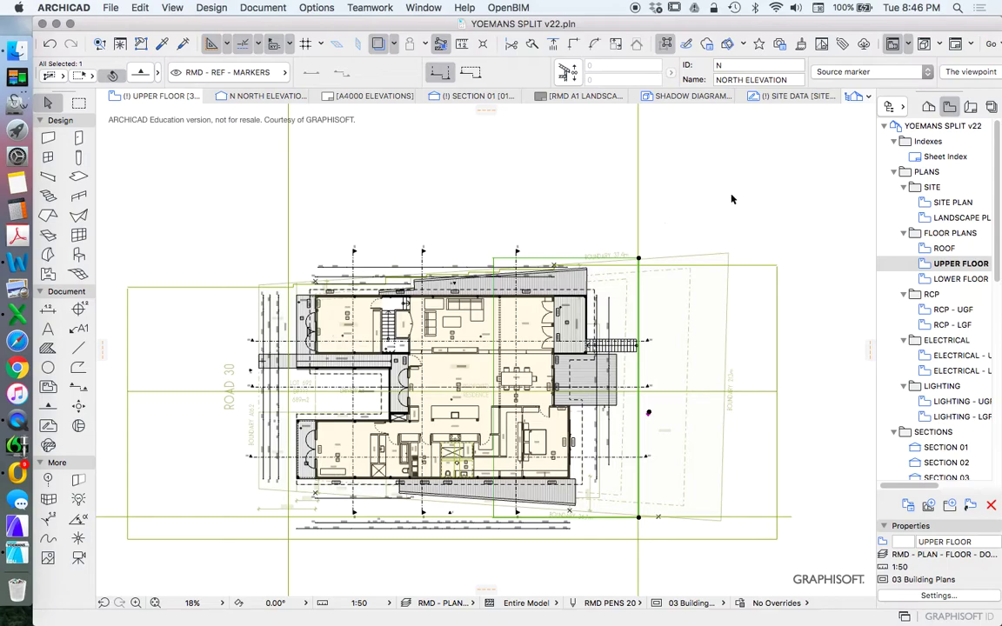
{"action": "right_click", "coordinate": [653, 174]}
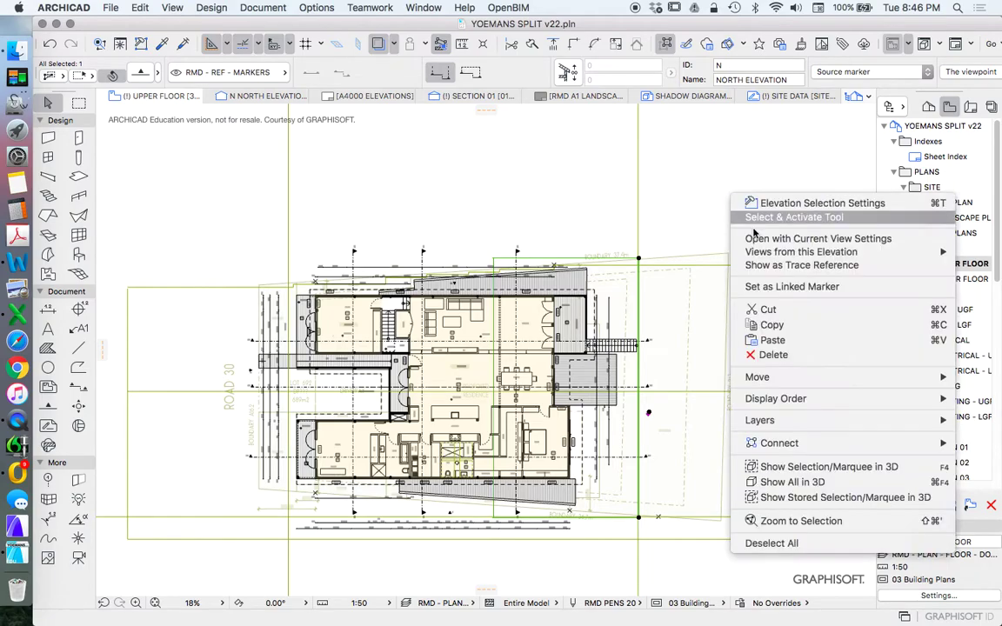
{"action": "left_click", "coordinate": [748, 232]}
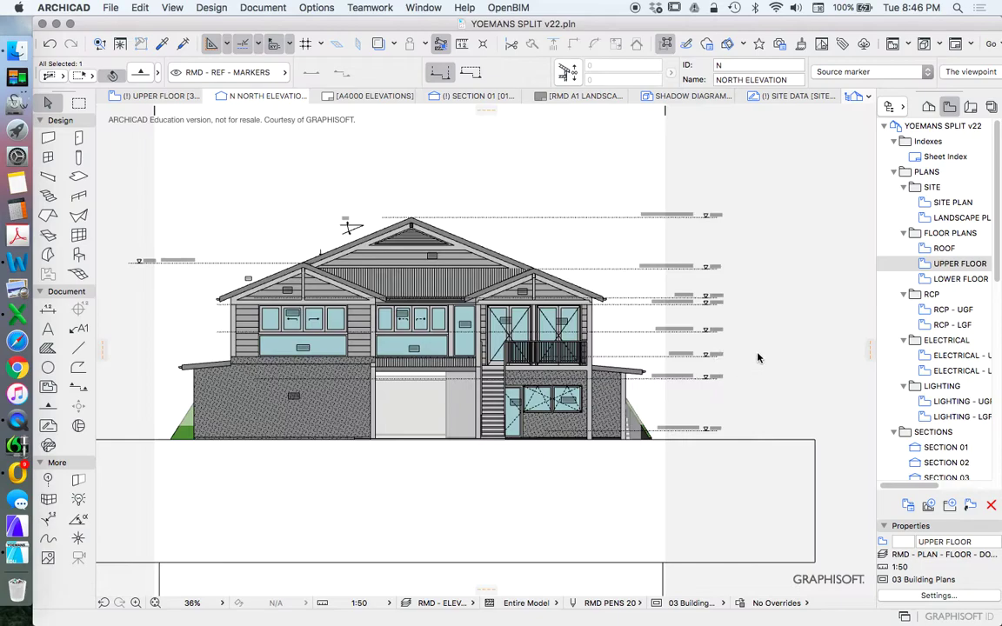
{"action": "scroll", "coordinate": [700, 354], "scroll_direction": "up", "scroll_amount": 4}
{"action": "scroll", "coordinate": [661, 365], "scroll_direction": "down", "scroll_amount": 3}
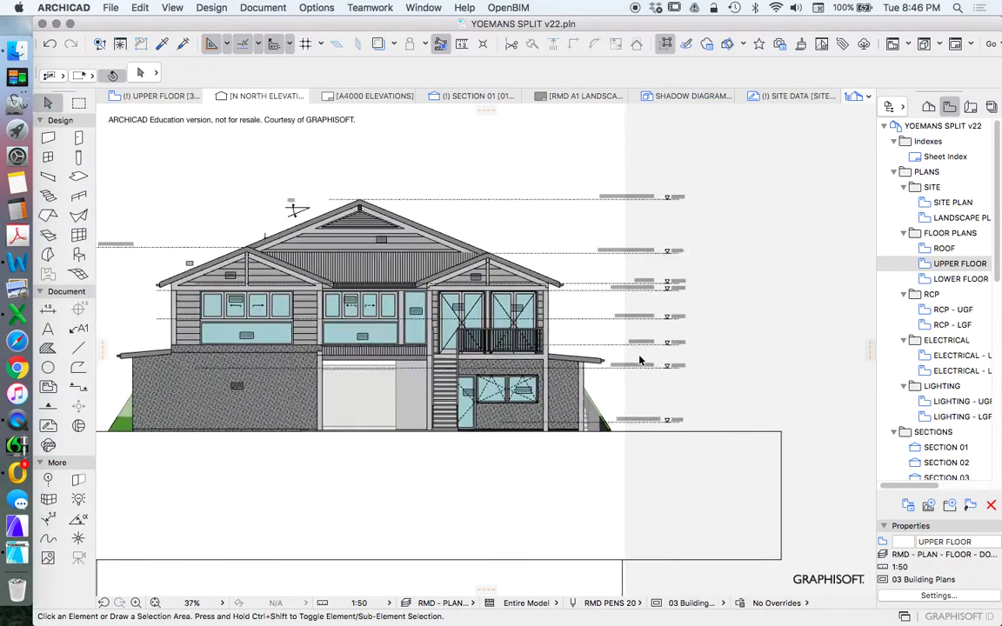
{"action": "scroll", "coordinate": [644, 358], "scroll_direction": "up", "scroll_amount": 2}
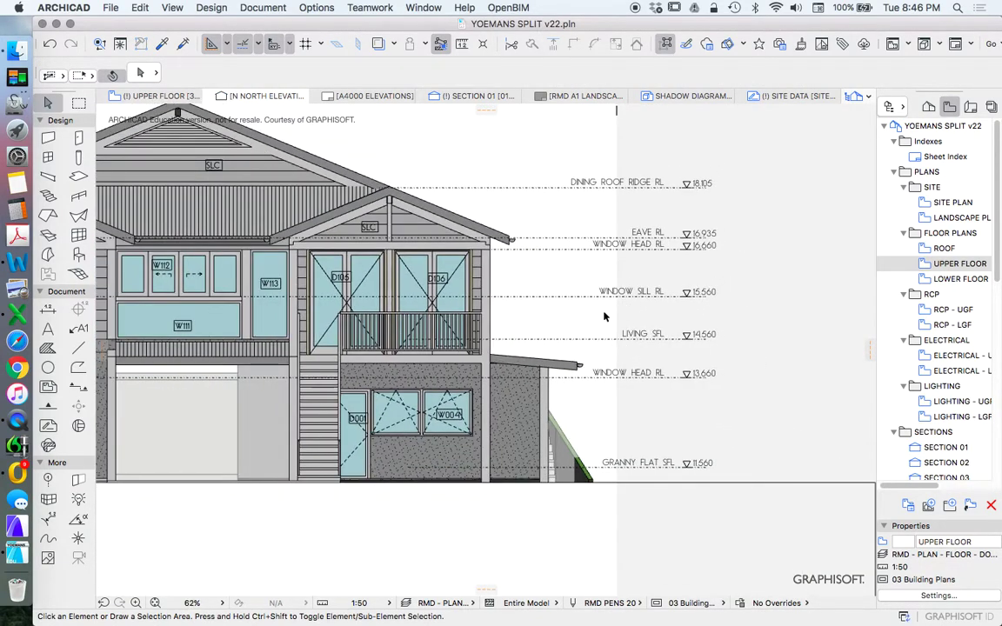
{"action": "scroll", "coordinate": [653, 363], "scroll_direction": "down", "scroll_amount": 3}
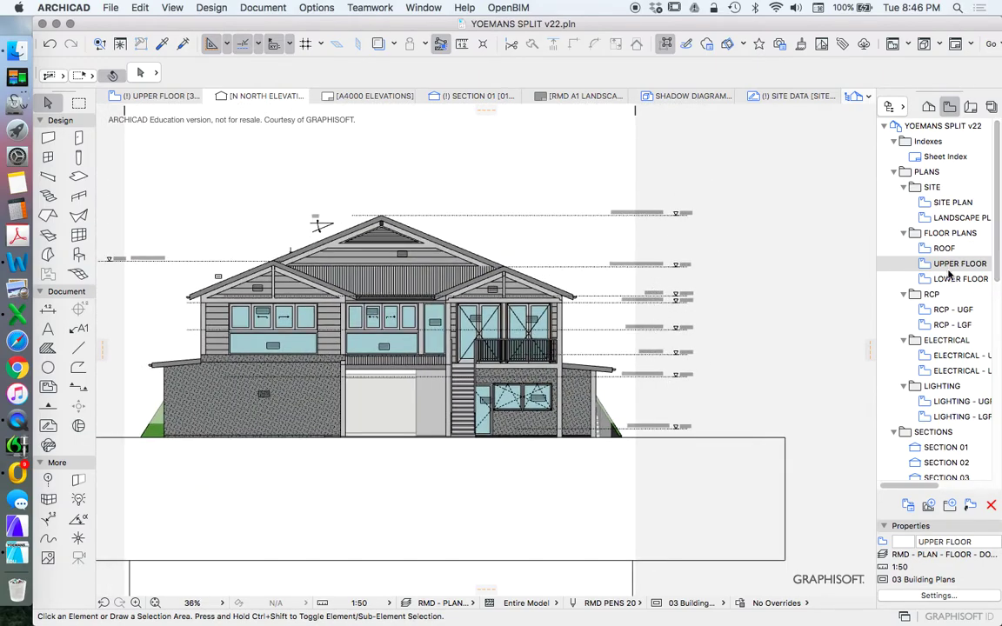
{"action": "scroll", "coordinate": [983, 387], "scroll_direction": "down", "scroll_amount": 5}
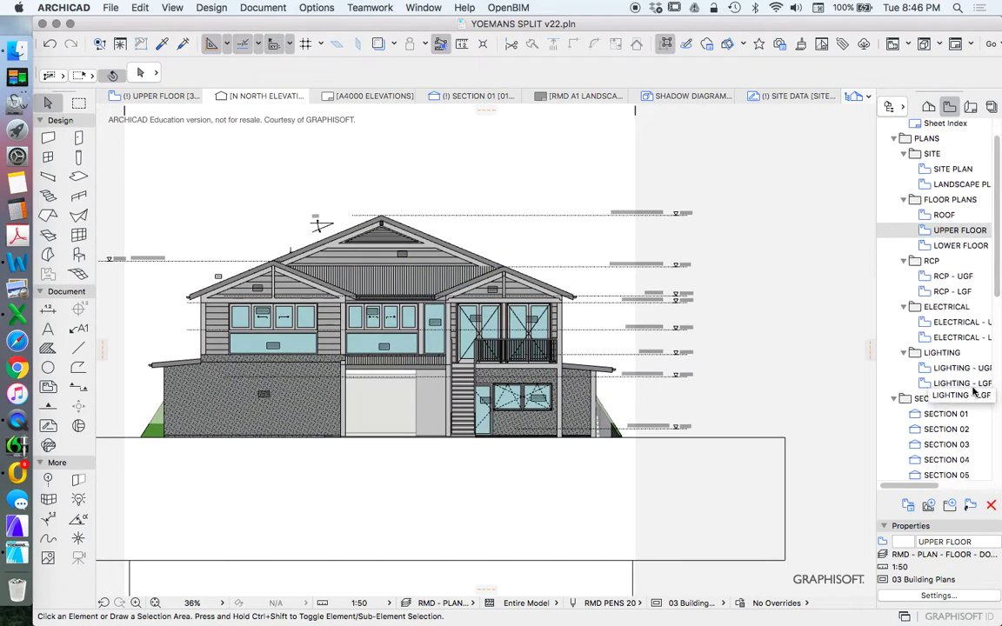
{"action": "double_click", "coordinate": [957, 357]}
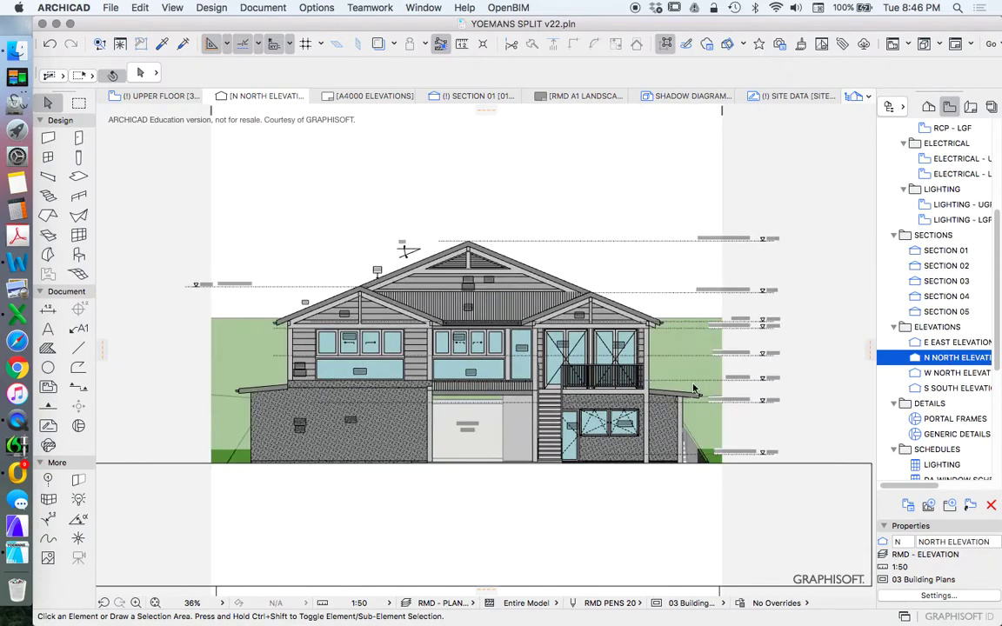
{"action": "scroll", "coordinate": [757, 401], "scroll_direction": "up", "scroll_amount": 5}
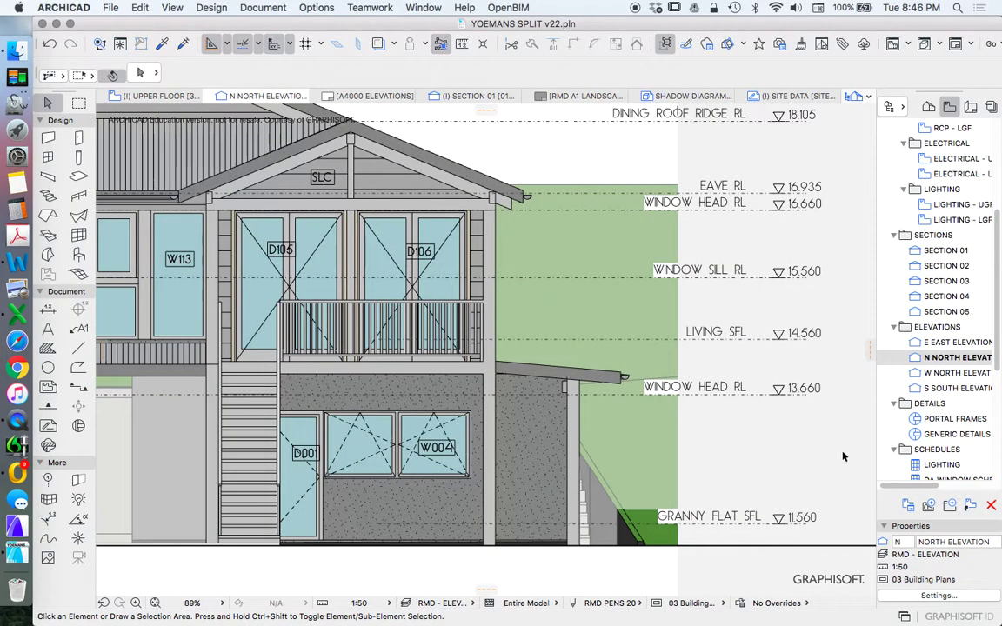
{"action": "scroll", "coordinate": [727, 357], "scroll_direction": "down", "scroll_amount": 3}
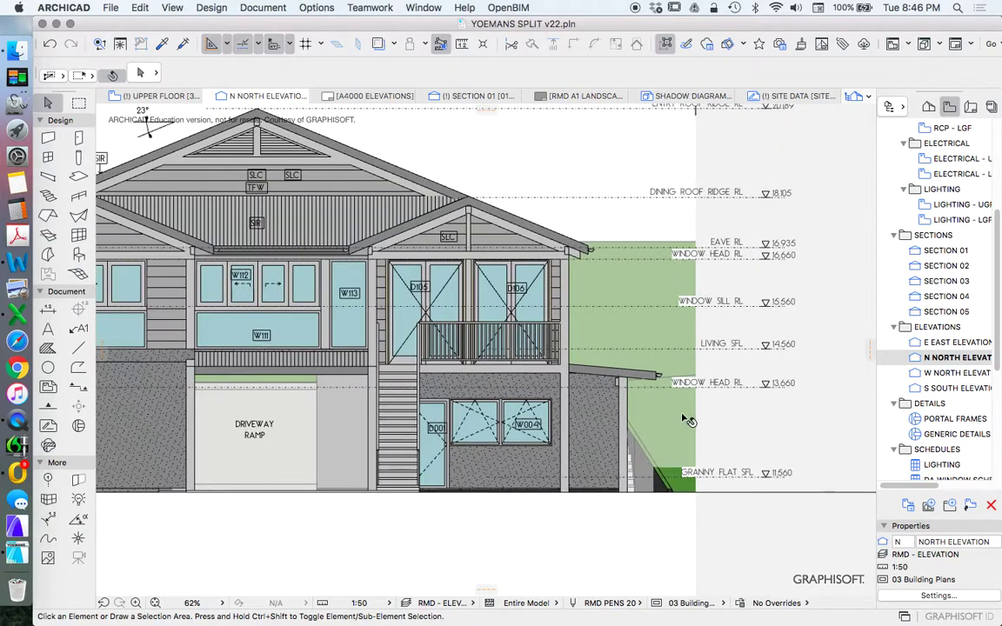
{"action": "scroll", "coordinate": [837, 335], "scroll_direction": "down", "scroll_amount": 2}
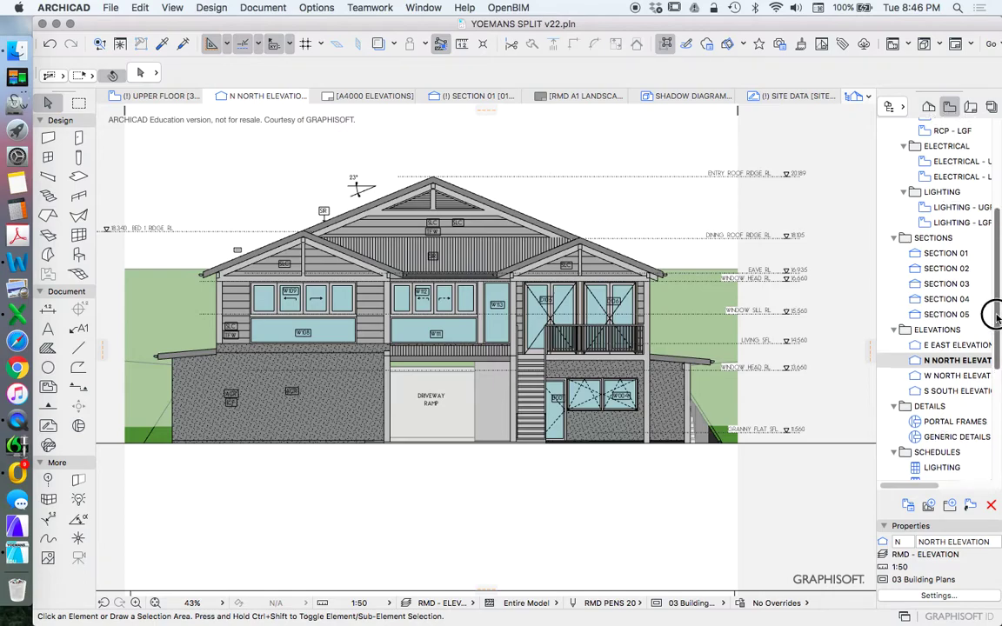
{"action": "scroll", "coordinate": [991, 287], "scroll_direction": "up", "scroll_amount": 5}
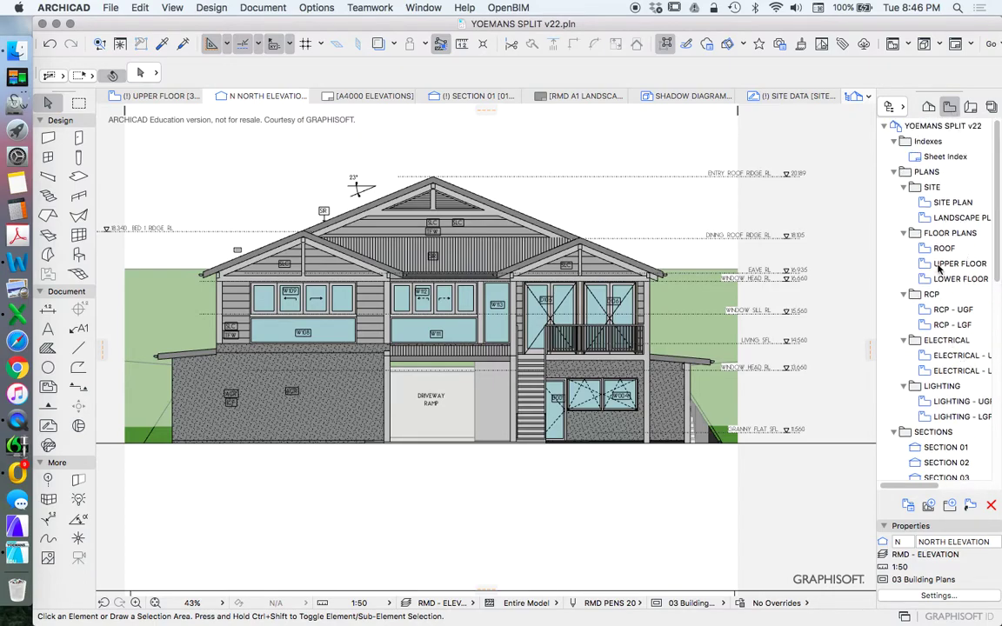
Step: On the Upper Floor plan, stretch both ends of the North Elevation marker's extent line further along its edge
{"action": "double_click", "coordinate": [938, 265]}
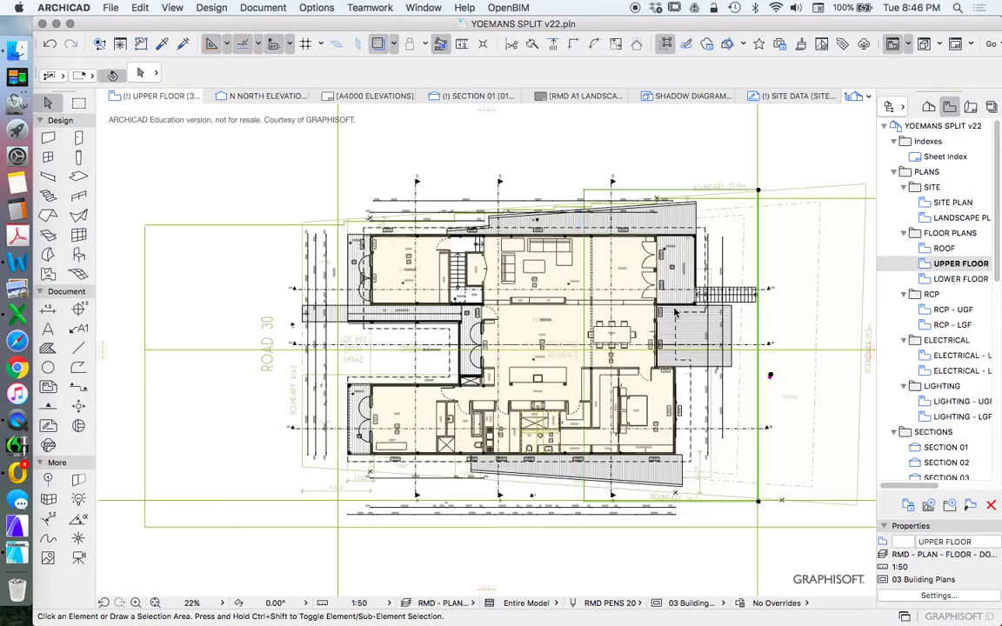
{"action": "left_click", "coordinate": [757, 108]}
{"action": "left_click", "coordinate": [764, 504]}
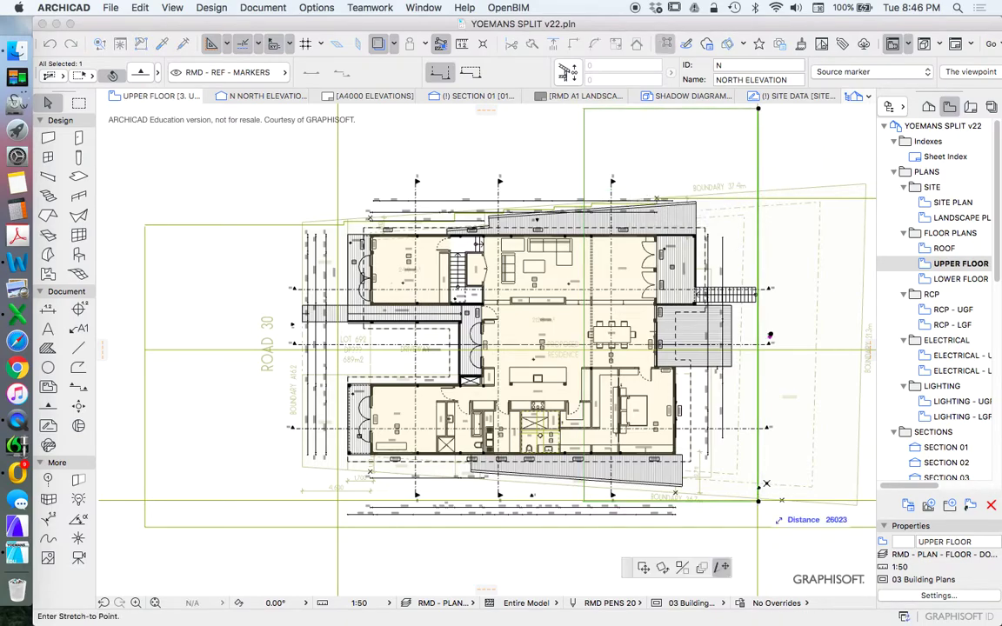
{"action": "scroll", "coordinate": [760, 496], "scroll_direction": "down", "scroll_amount": 5}
{"action": "left_click", "coordinate": [759, 498]}
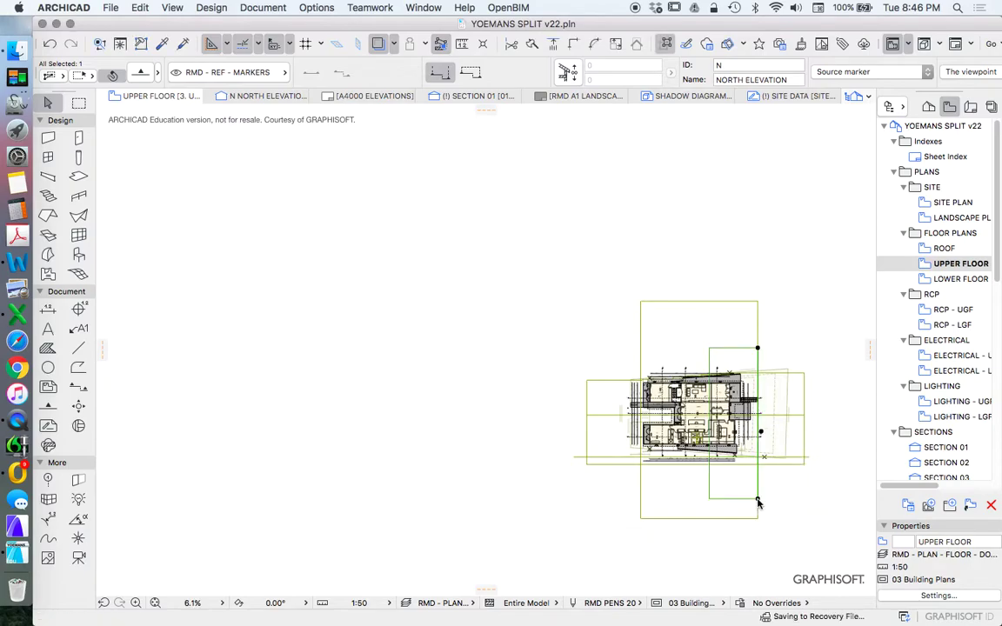
{"action": "left_click", "coordinate": [757, 347]}
{"action": "left_click", "coordinate": [757, 333]}
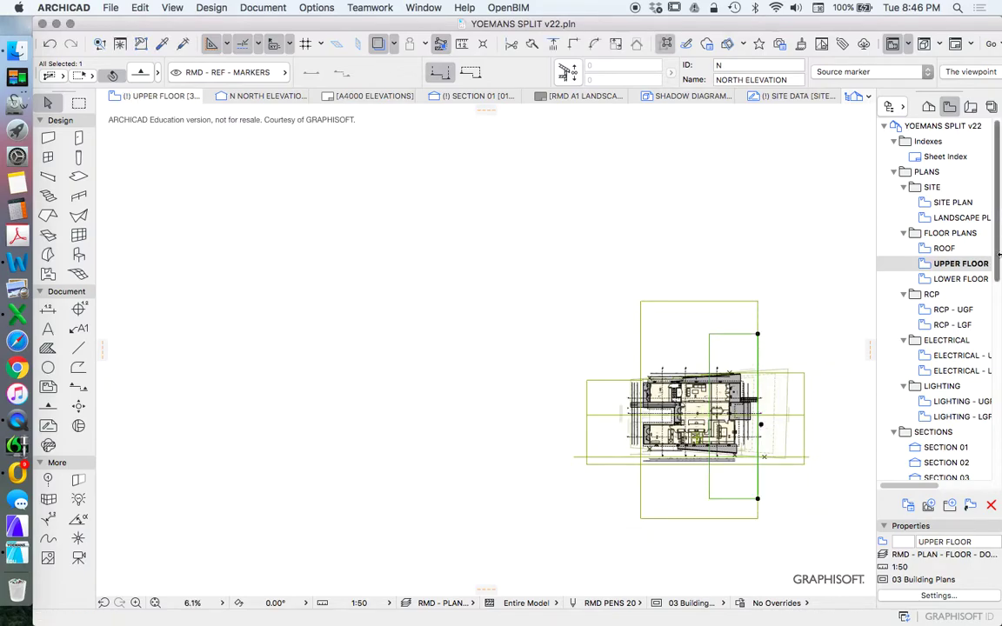
{"action": "scroll", "coordinate": [948, 261], "scroll_direction": "down", "scroll_amount": 5}
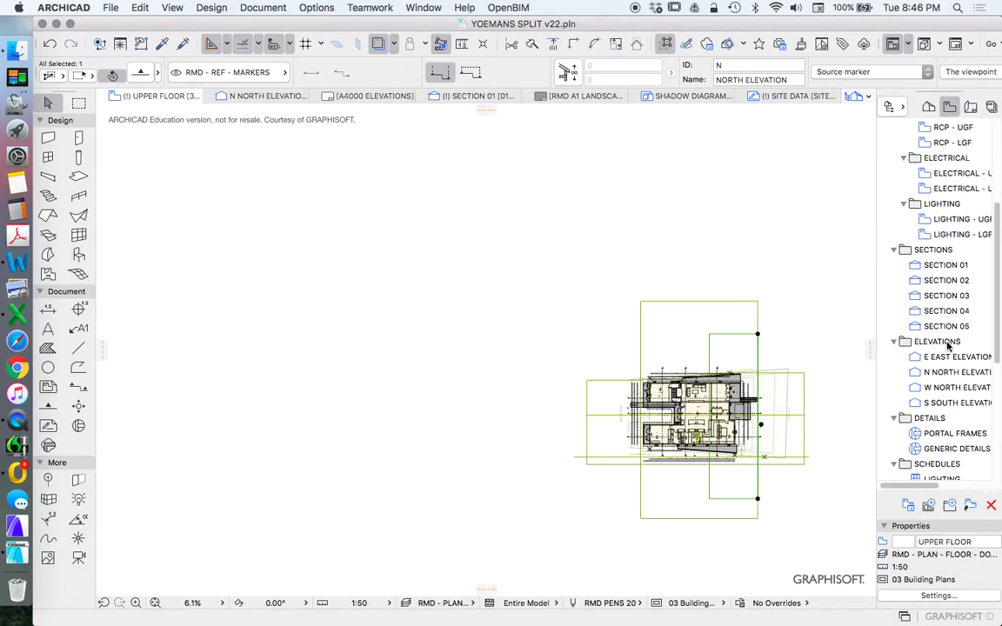
{"action": "left_click", "coordinate": [953, 373]}
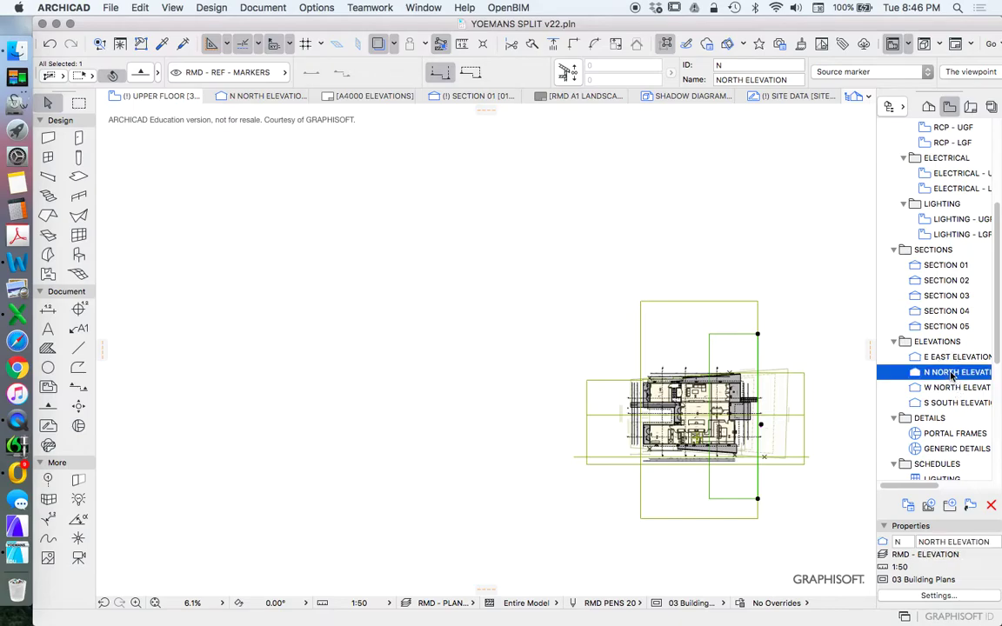
Step: Open the North Elevation and select the 16.935, 16.660, 15.560, 14.560 and Granny Flat SFL level markers
{"action": "double_click", "coordinate": [954, 373]}
{"action": "scroll", "coordinate": [800, 364], "scroll_direction": "up", "scroll_amount": 4}
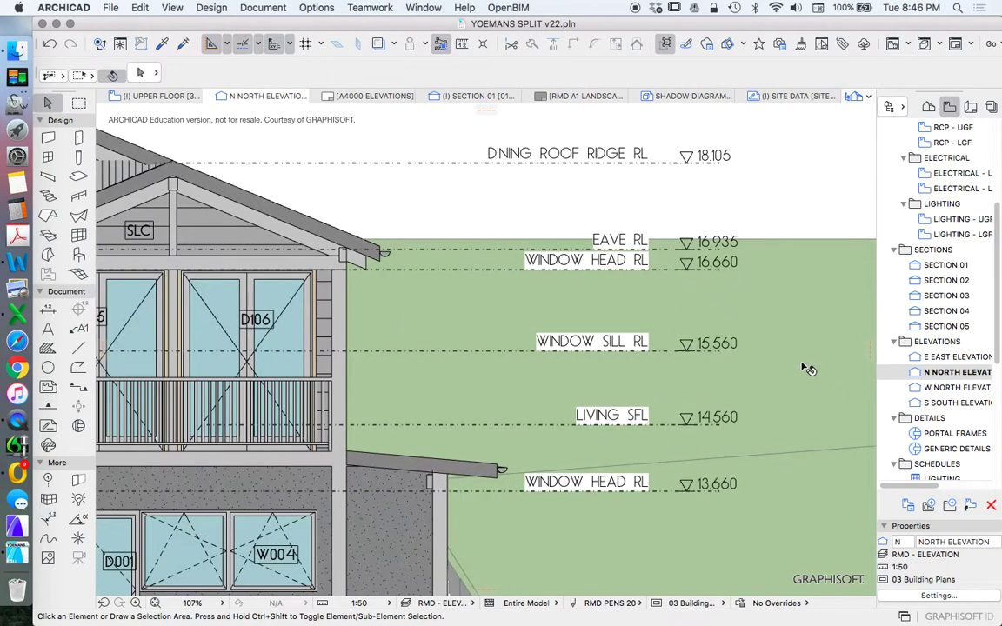
{"action": "scroll", "coordinate": [738, 266], "scroll_direction": "down", "scroll_amount": 2}
{"action": "scroll", "coordinate": [771, 349], "scroll_direction": "up", "scroll_amount": 2}
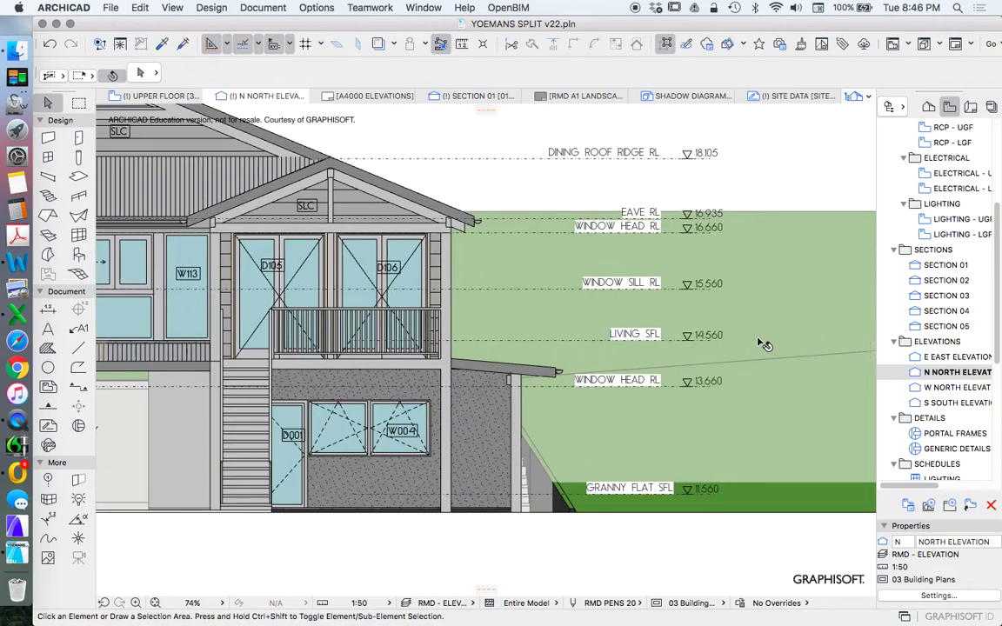
{"action": "scroll", "coordinate": [714, 231], "scroll_direction": "up", "scroll_amount": 3}
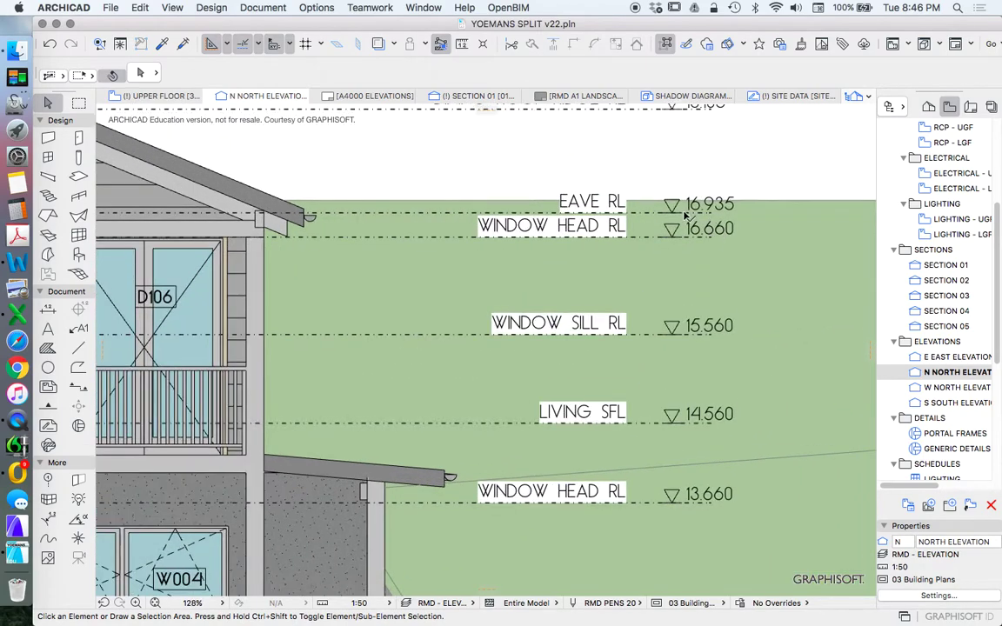
{"action": "left_click", "coordinate": [689, 213]}
{"action": "scroll", "coordinate": [689, 214], "scroll_direction": "down", "scroll_amount": 2}
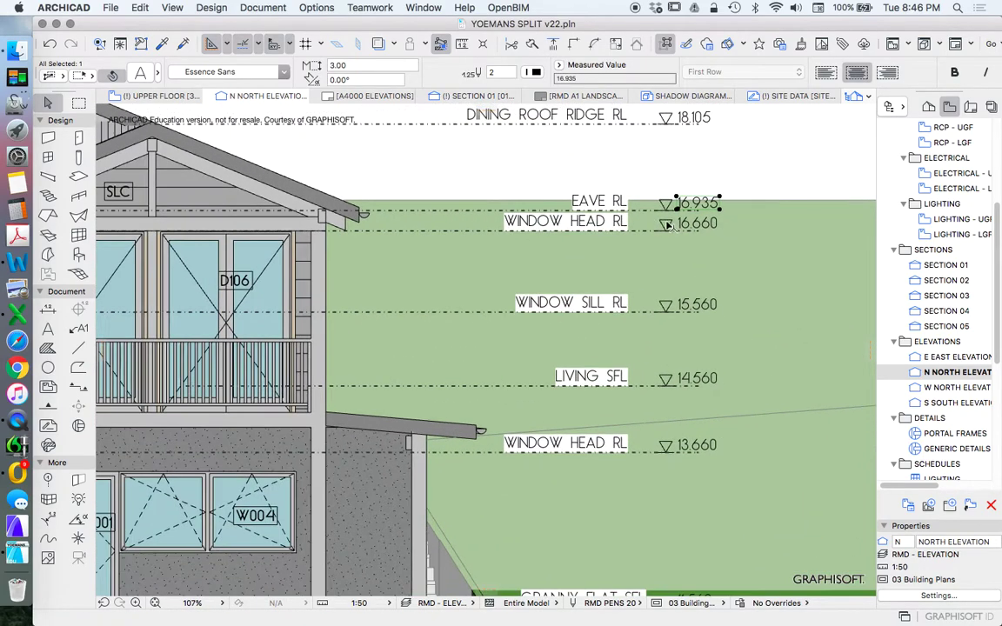
{"action": "left_click", "coordinate": [700, 223], "text": "shift"}
{"action": "left_click", "coordinate": [694, 306], "text": "shift"}
{"action": "left_click", "coordinate": [695, 379], "text": "shift"}
{"action": "scroll", "coordinate": [683, 452], "scroll_direction": "down", "scroll_amount": 3}
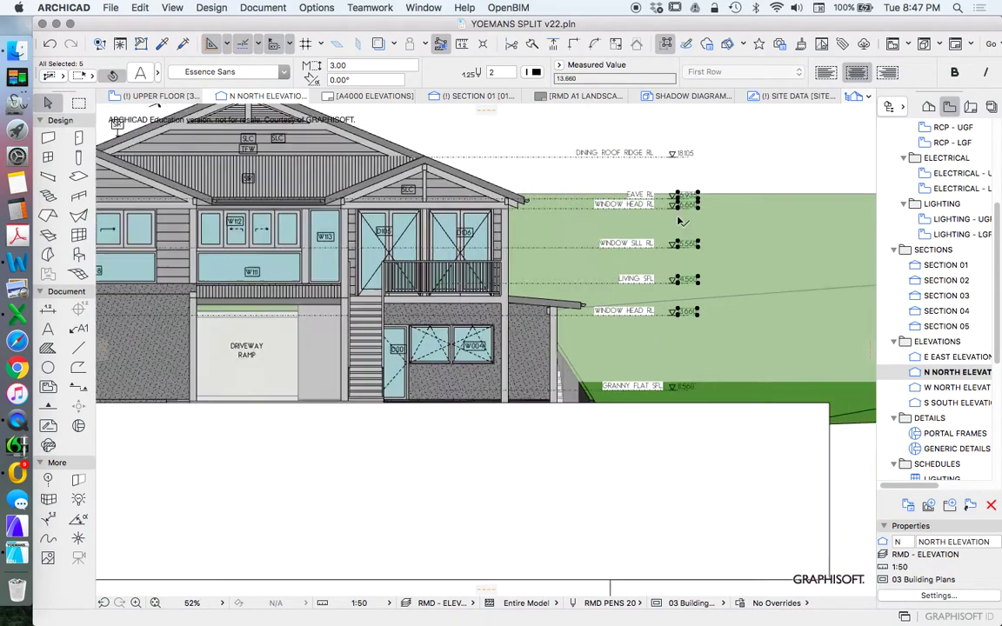
{"action": "scroll", "coordinate": [669, 317], "scroll_direction": "down", "scroll_amount": 5}
{"action": "left_click", "coordinate": [669, 313], "text": "shift"}
Step: Give the selected level text an opaque white background with pen 19
{"action": "left_click", "coordinate": [141, 74]}
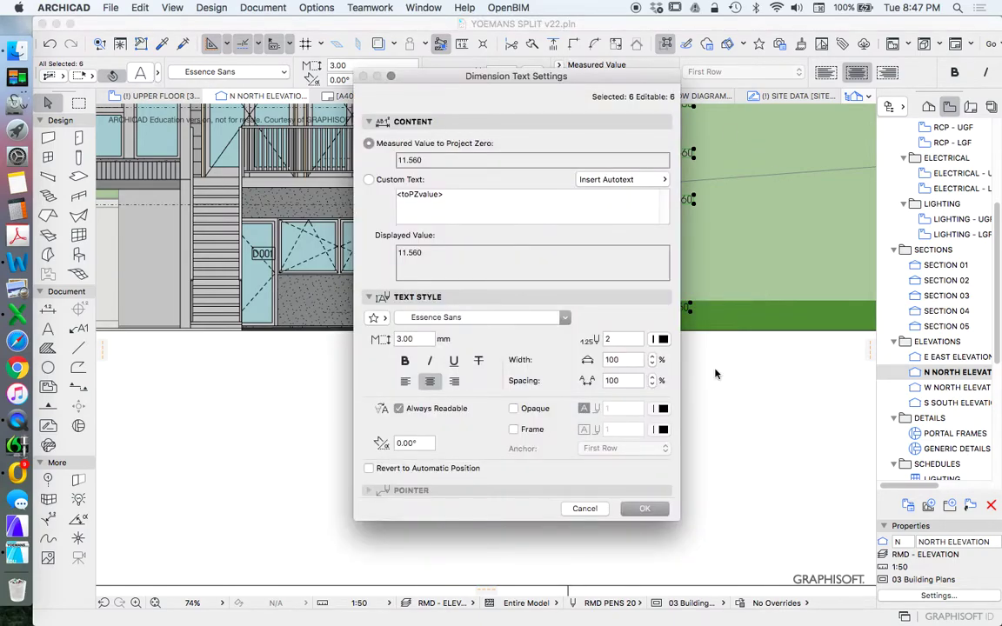
{"action": "left_click", "coordinate": [636, 410]}
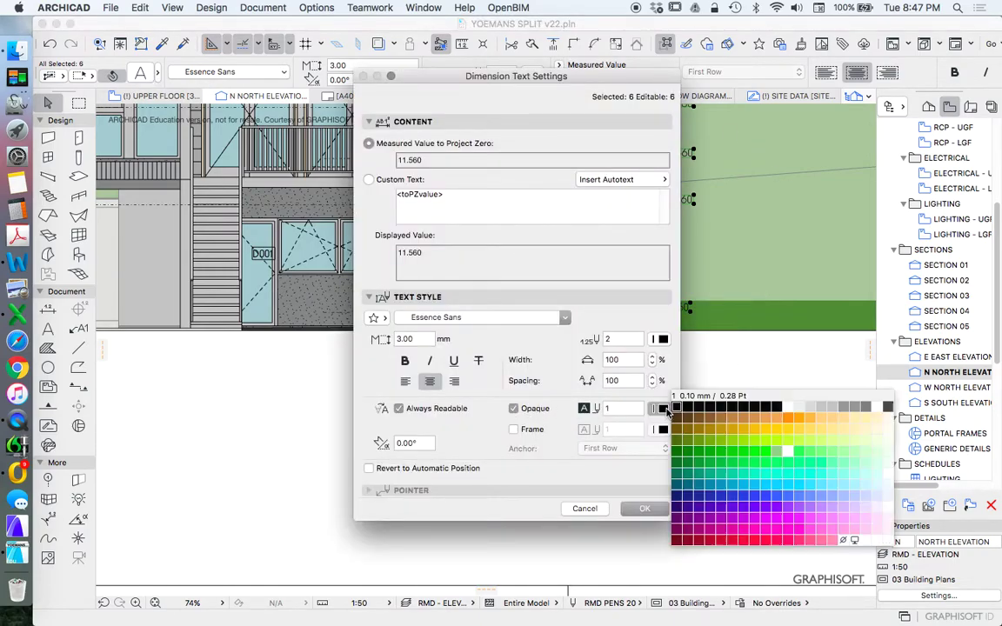
{"action": "left_click", "coordinate": [773, 499]}
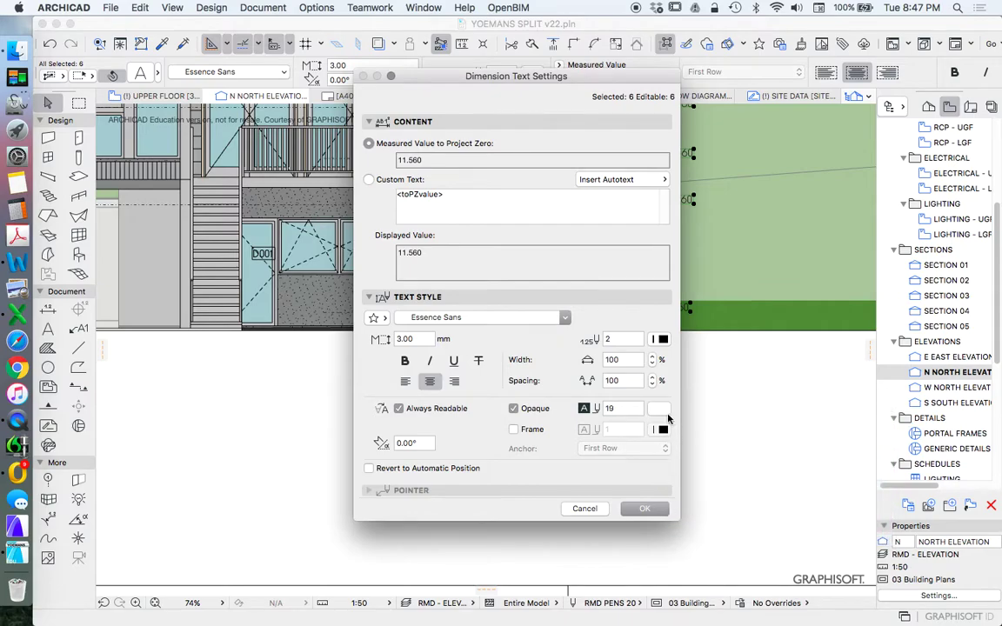
{"action": "left_click", "coordinate": [645, 509]}
{"action": "left_click", "coordinate": [711, 451]}
{"action": "scroll", "coordinate": [727, 321], "scroll_direction": "down", "scroll_amount": 4}
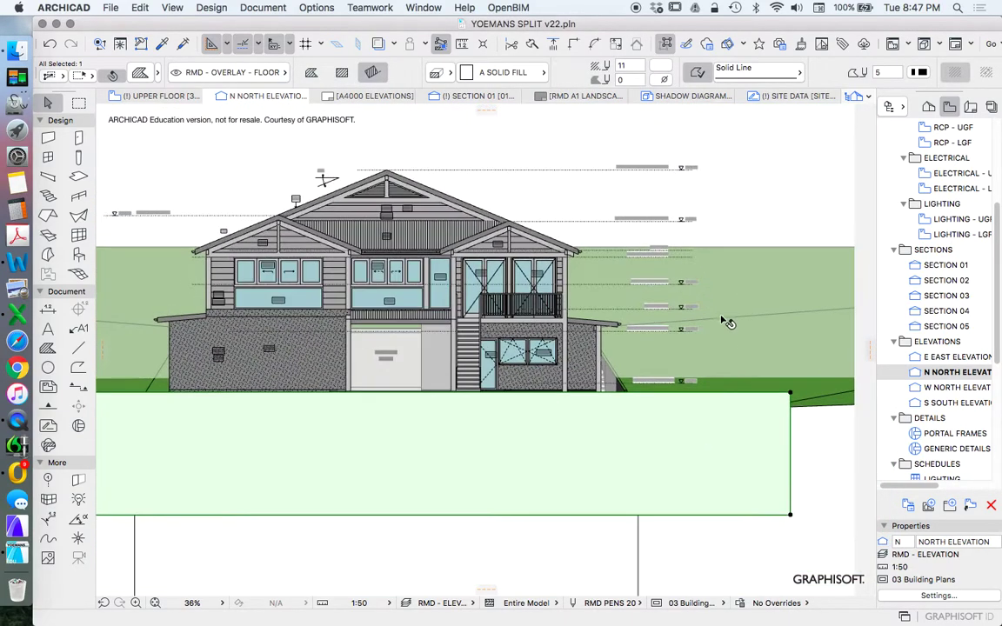
{"action": "scroll", "coordinate": [757, 261], "scroll_direction": "up", "scroll_amount": 2}
{"action": "left_click", "coordinate": [783, 201]}
{"action": "scroll", "coordinate": [788, 218], "scroll_direction": "up", "scroll_amount": 4}
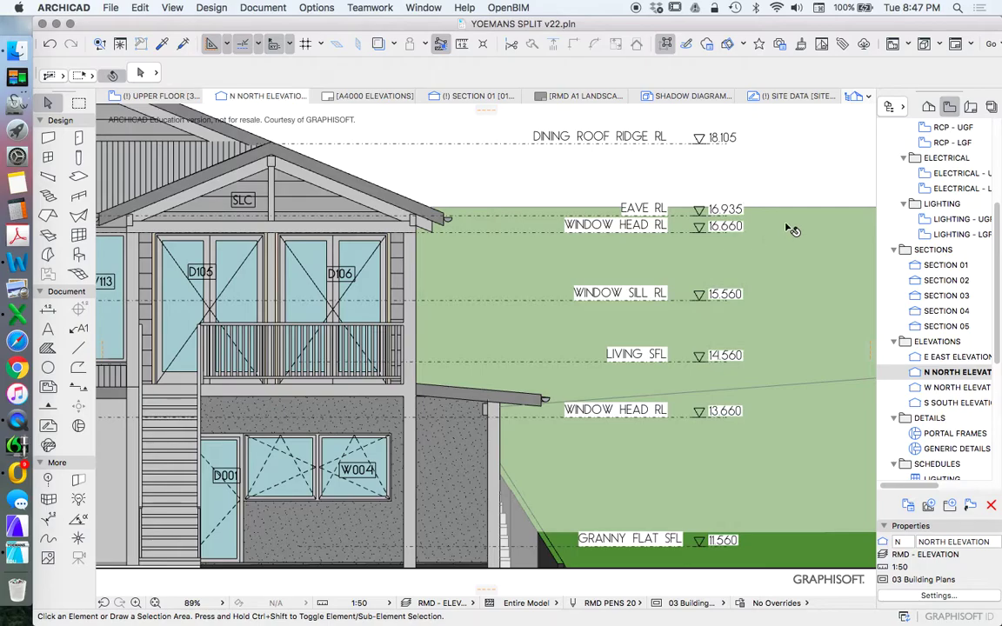
{"action": "scroll", "coordinate": [787, 225], "scroll_direction": "down", "scroll_amount": 2}
{"action": "scroll", "coordinate": [700, 240], "scroll_direction": "down", "scroll_amount": 2}
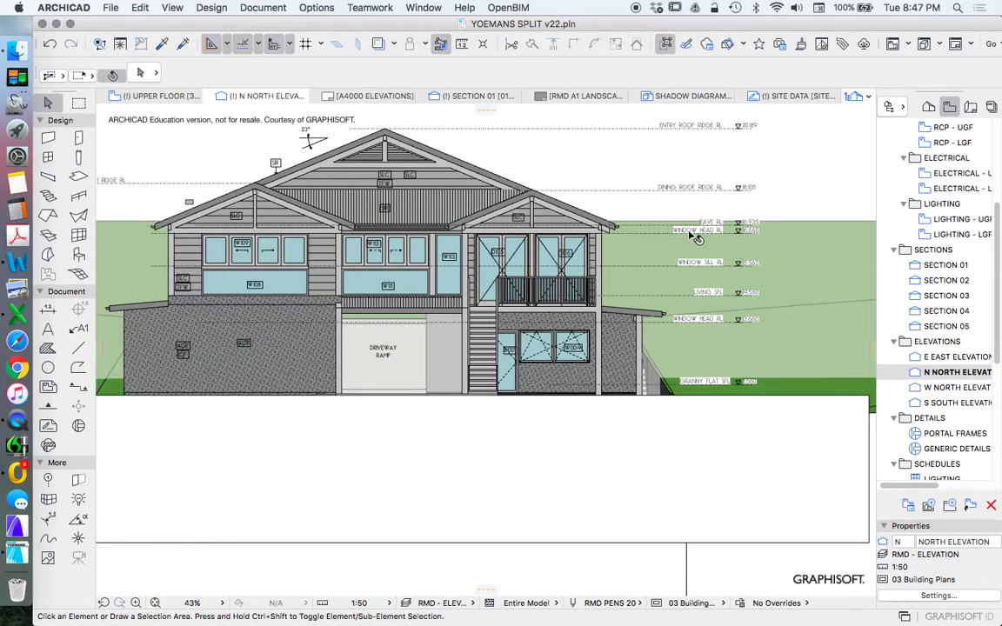
{"action": "scroll", "coordinate": [687, 235], "scroll_direction": "up", "scroll_amount": 1}
{"action": "scroll", "coordinate": [500, 113], "scroll_direction": "up", "scroll_amount": 1}
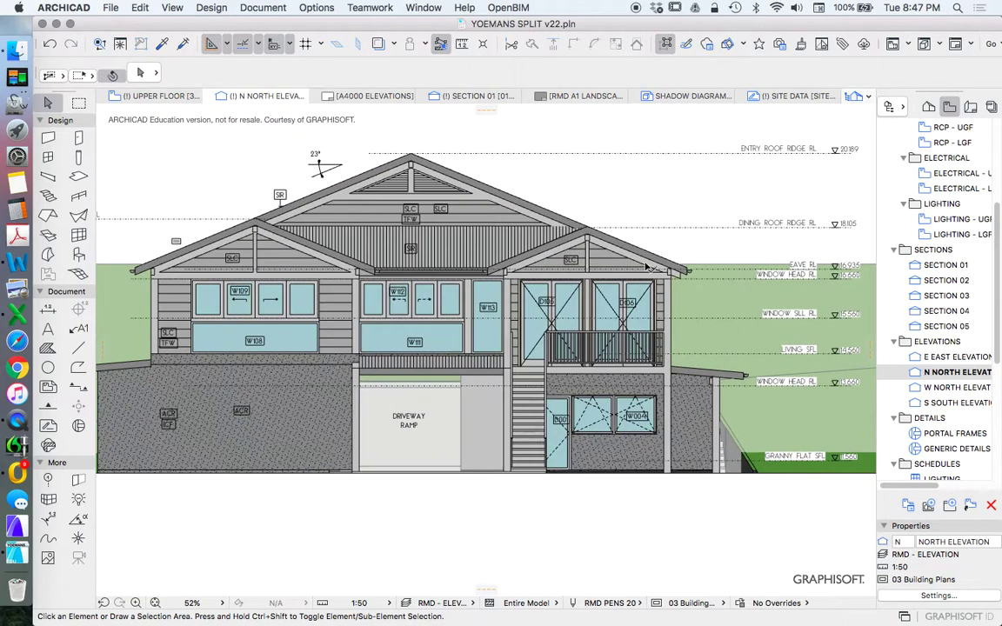
{"action": "scroll", "coordinate": [641, 262], "scroll_direction": "down", "scroll_amount": 1}
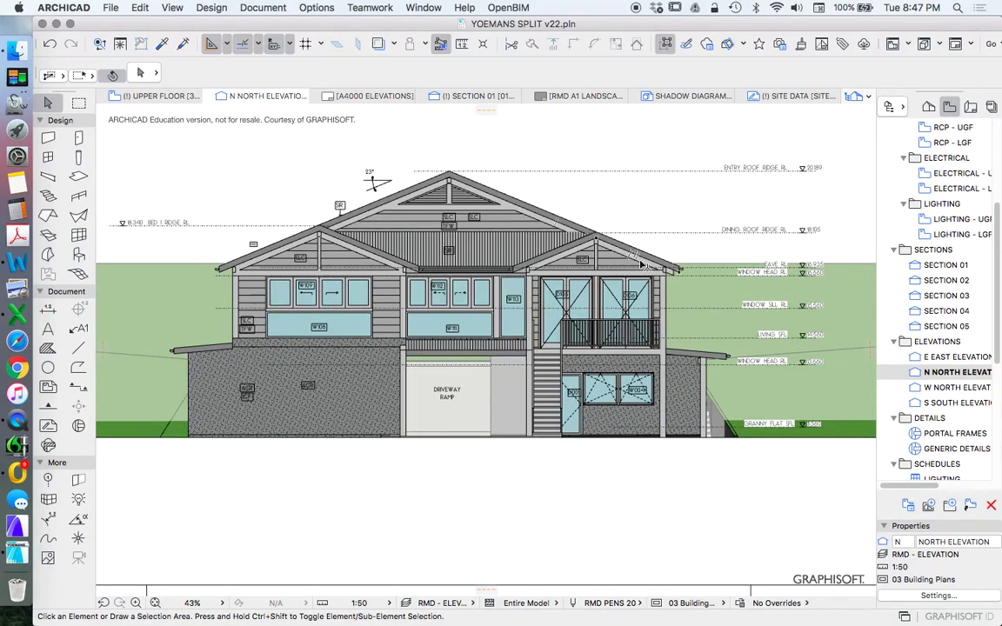
{"action": "scroll", "coordinate": [310, 161], "scroll_direction": "up", "scroll_amount": 1}
{"action": "scroll", "coordinate": [330, 166], "scroll_direction": "down", "scroll_amount": 1}
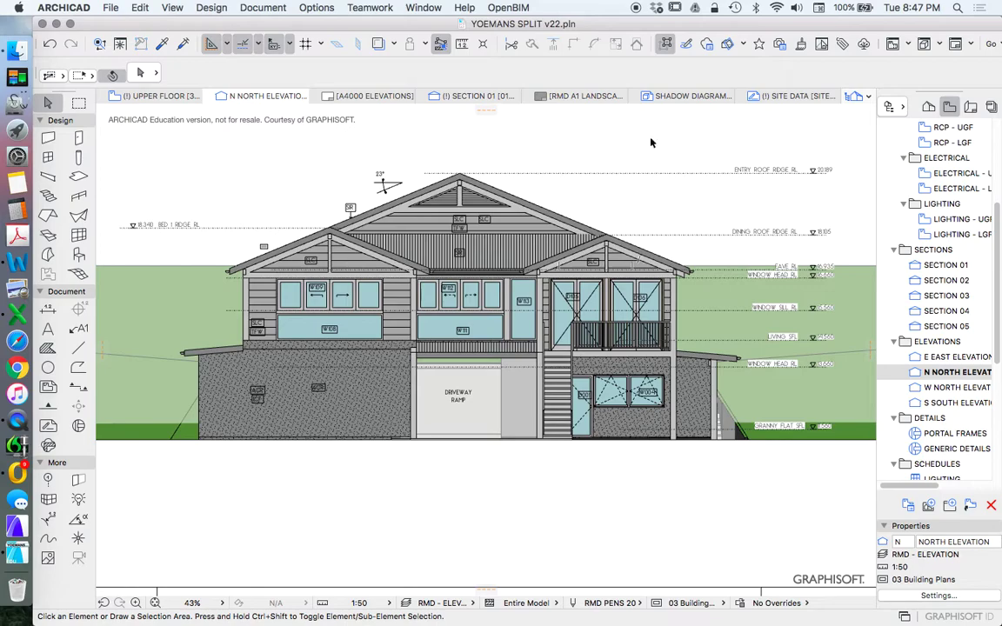
{"action": "scroll", "coordinate": [699, 151], "scroll_direction": "up", "scroll_amount": 1}
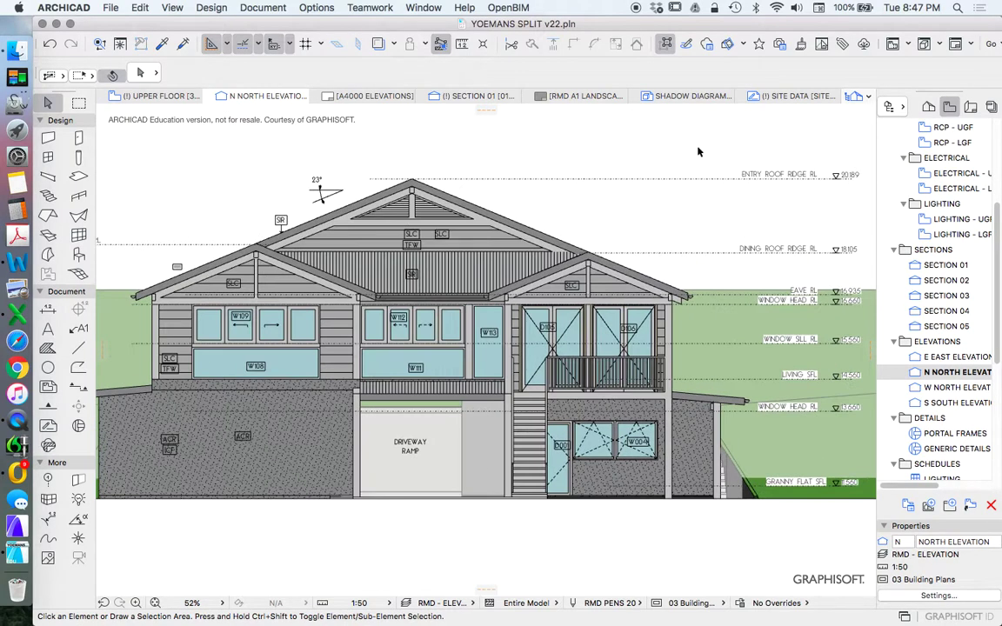
{"action": "scroll", "coordinate": [696, 161], "scroll_direction": "down", "scroll_amount": 2}
{"action": "scroll", "coordinate": [695, 335], "scroll_direction": "down", "scroll_amount": 2}
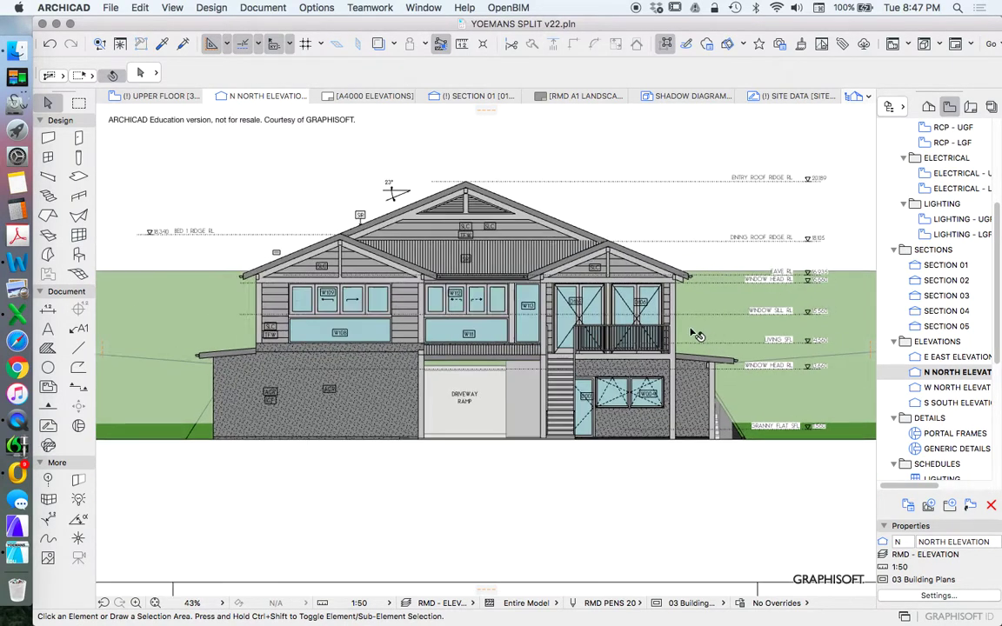
{"action": "scroll", "coordinate": [696, 334], "scroll_direction": "down", "scroll_amount": 1}
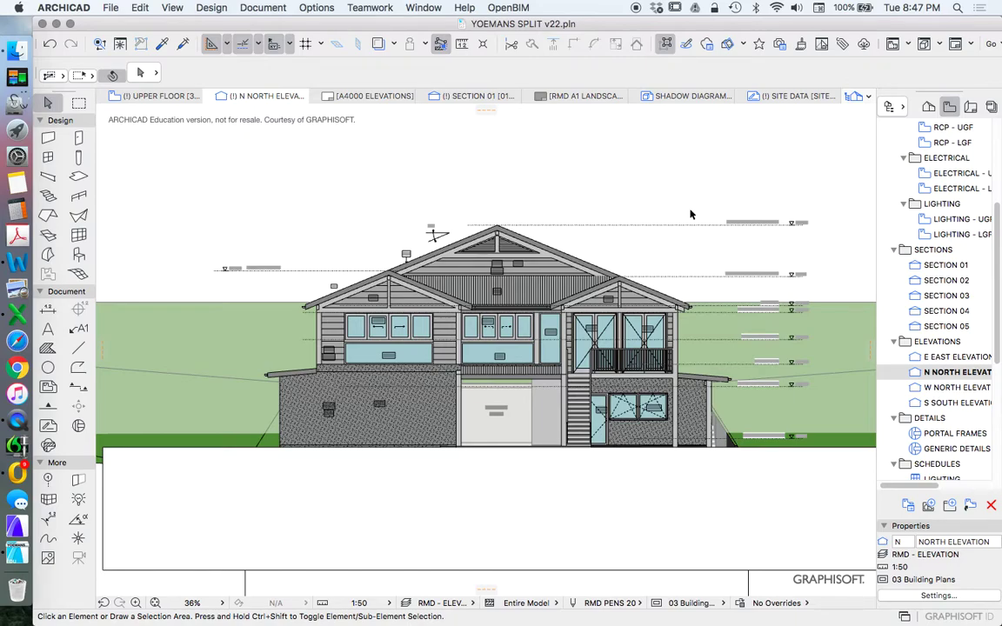
{"action": "scroll", "coordinate": [813, 217], "scroll_direction": "up", "scroll_amount": 2}
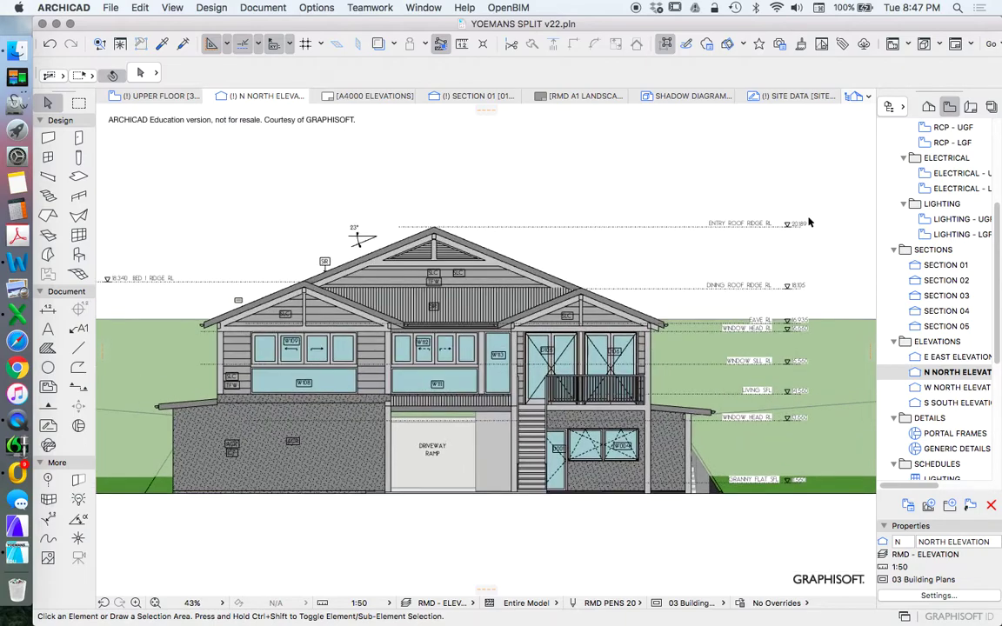